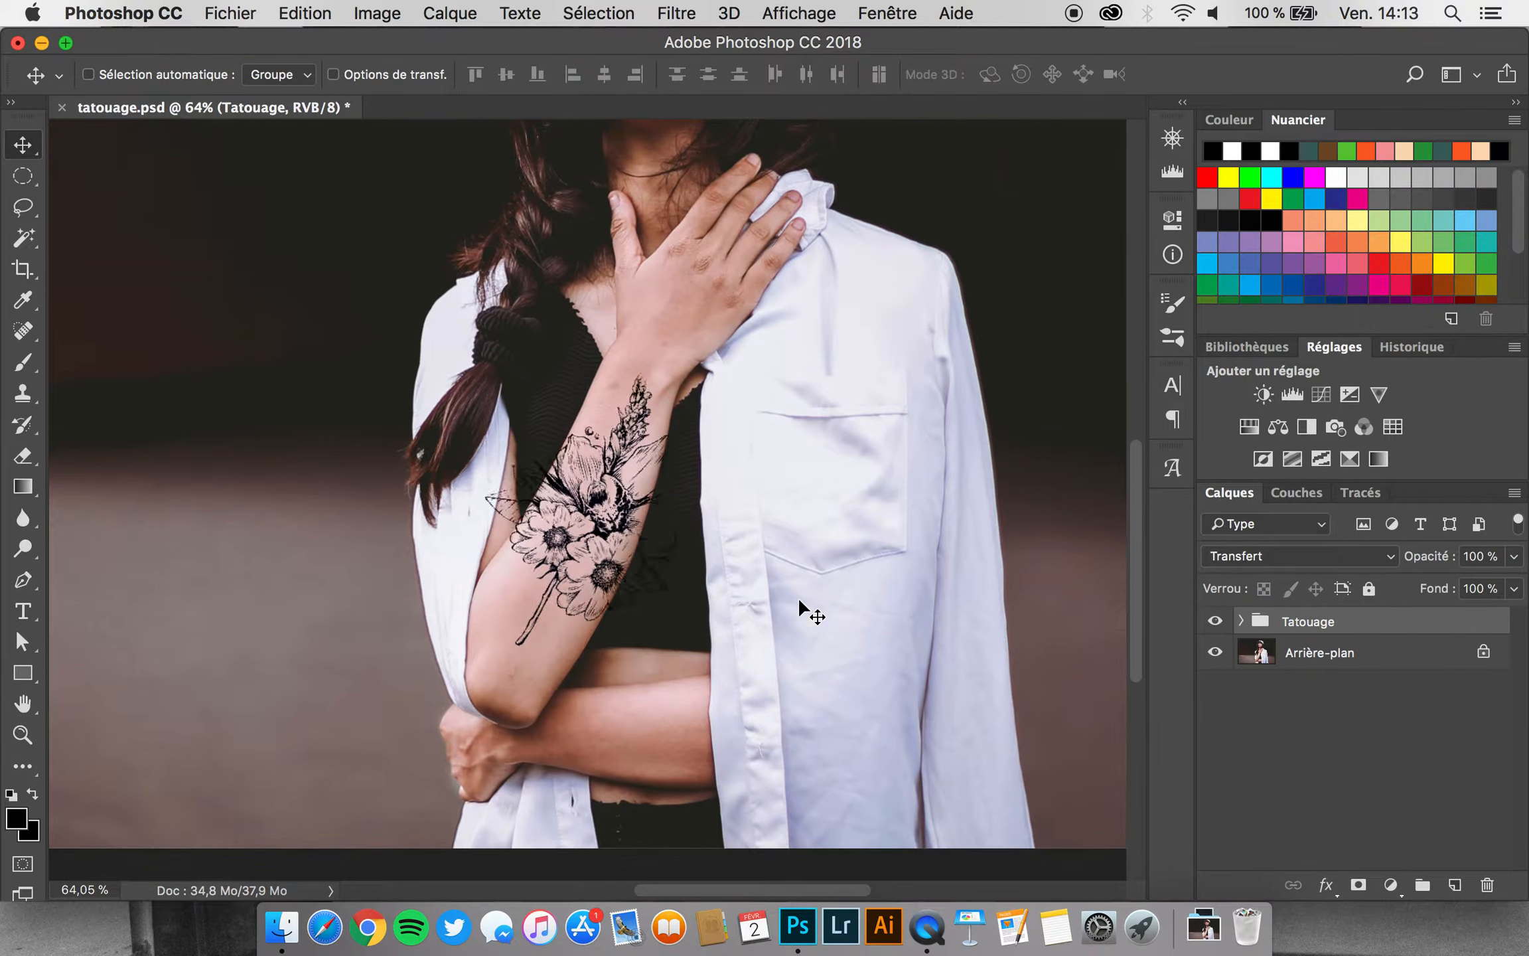
Examine the finished flower tattoo on the woman's forearm, comparing the photo with the Tatouage group hidden and shown
{"action": "scroll", "coordinate": [918, 602], "scroll_direction": "up", "scroll_amount": 3}
{"action": "scroll", "coordinate": [919, 602], "scroll_direction": "up", "scroll_amount": 2}
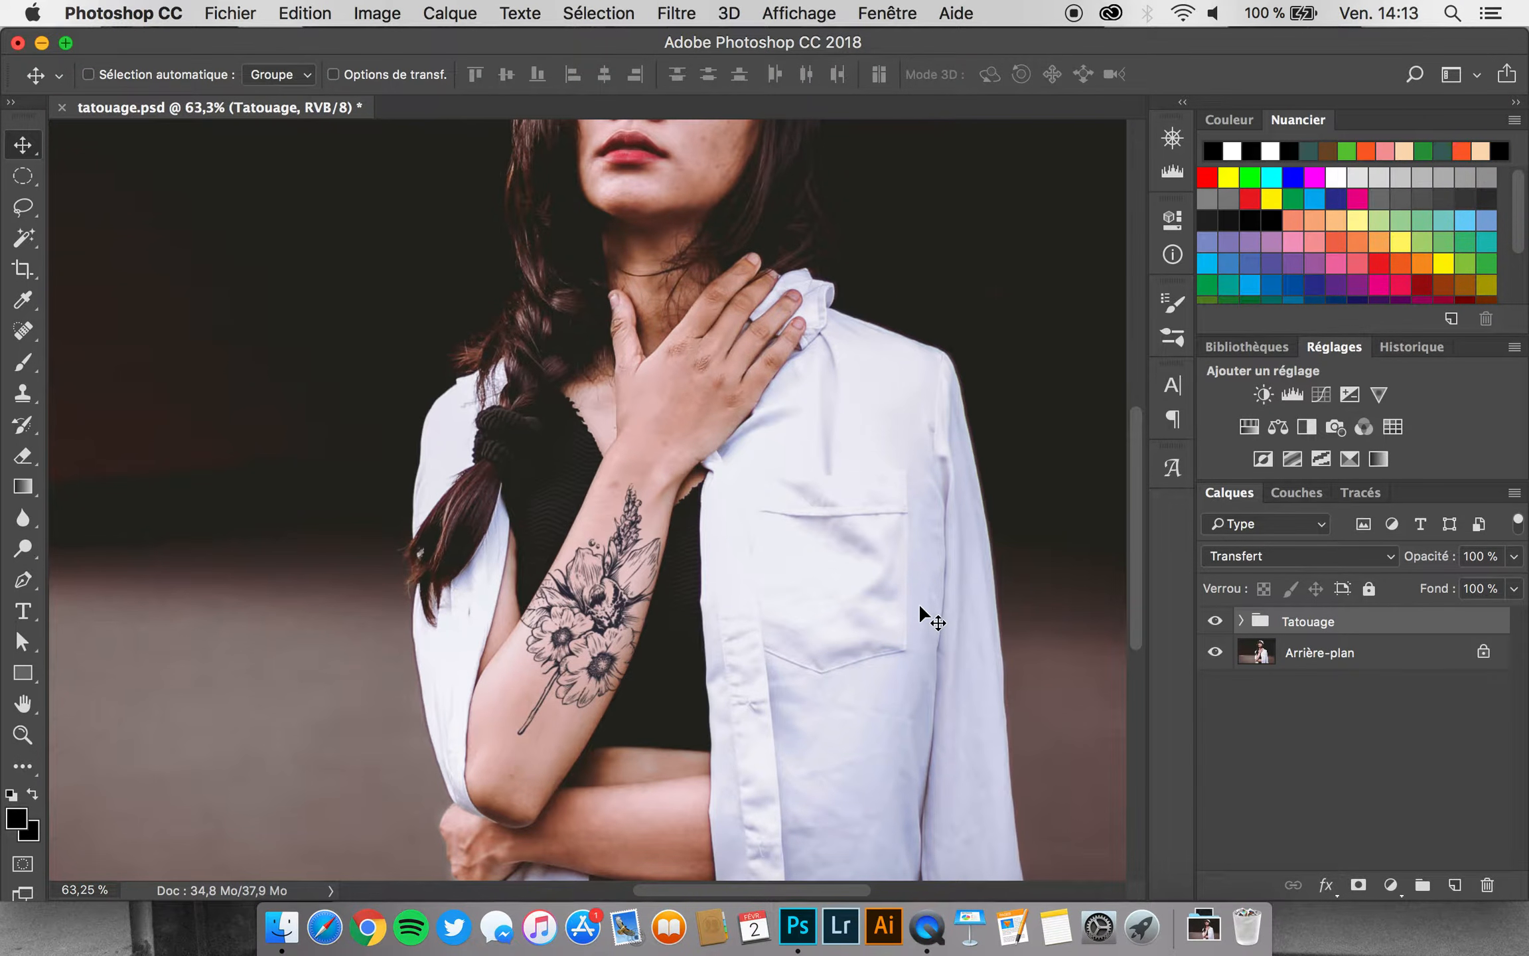
{"action": "scroll", "coordinate": [919, 602], "scroll_direction": "down", "scroll_amount": 2}
{"action": "left_click", "coordinate": [1216, 623]}
{"action": "left_click", "coordinate": [1216, 623]}
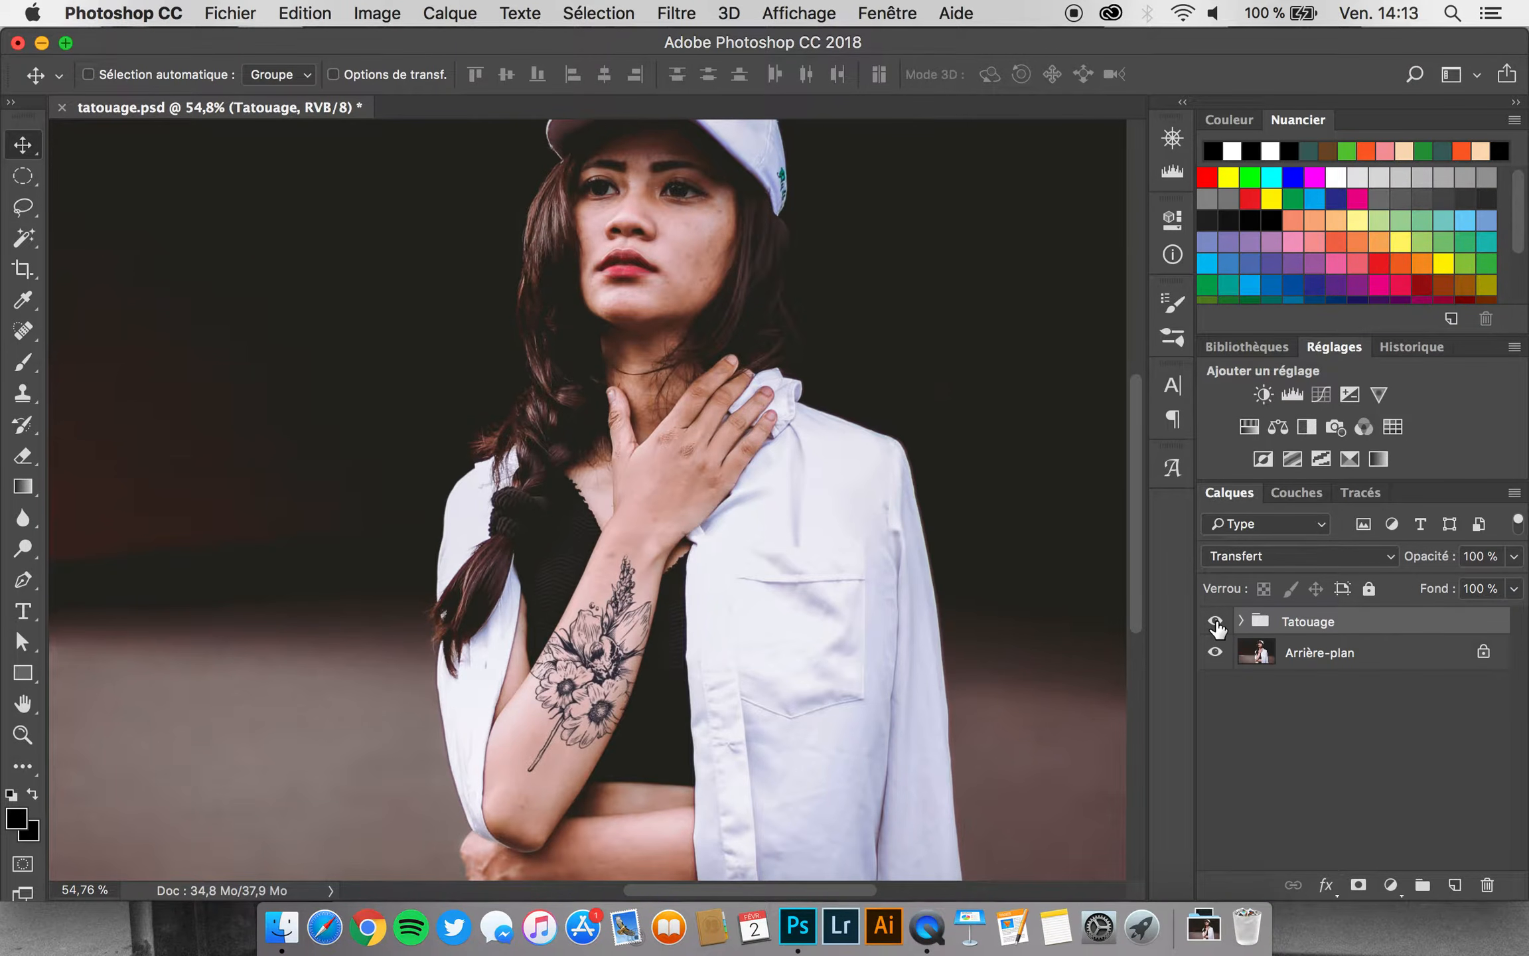
{"action": "scroll", "coordinate": [823, 529], "scroll_direction": "down", "scroll_amount": 3}
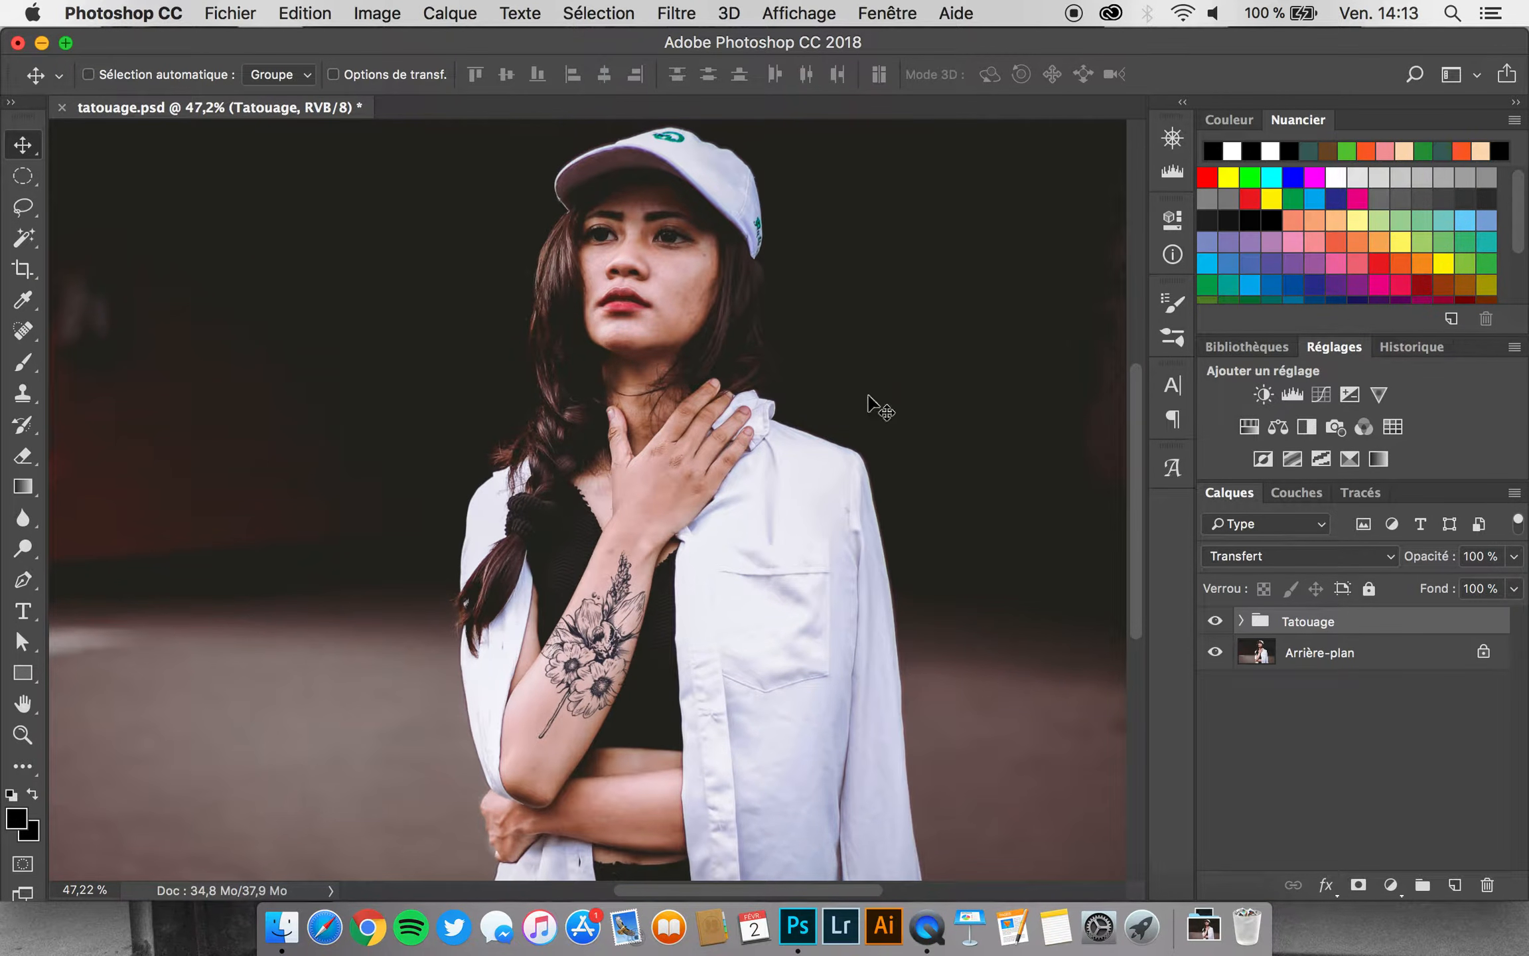
{"action": "scroll", "coordinate": [799, 366], "scroll_direction": "up", "scroll_amount": 3}
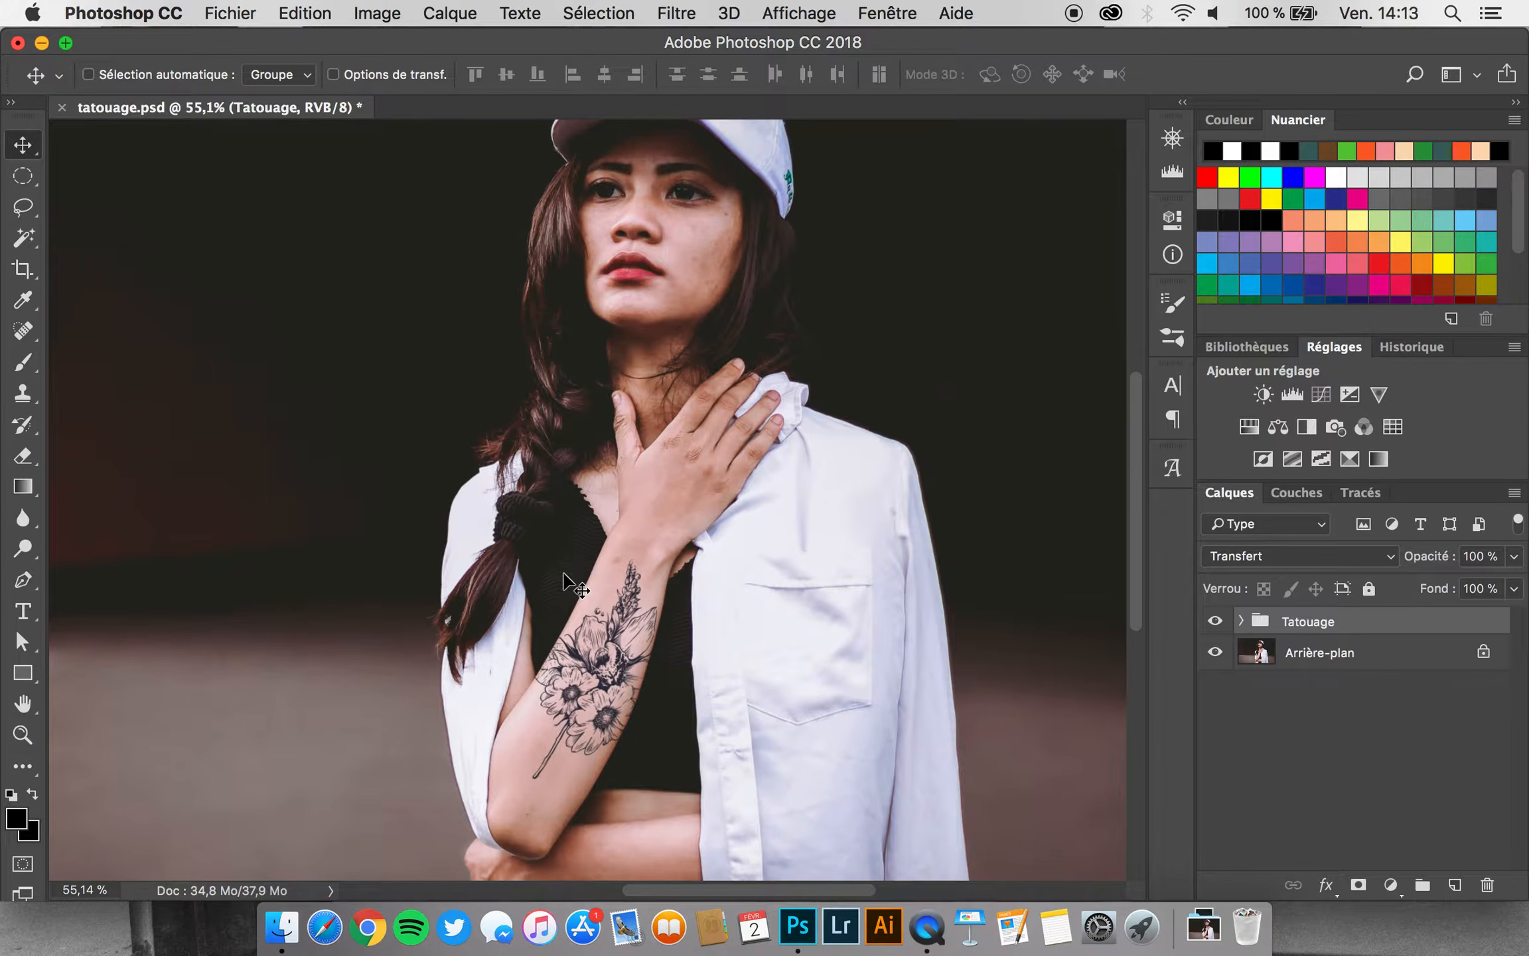
{"action": "scroll", "coordinate": [430, 562], "scroll_direction": "up", "scroll_amount": 4}
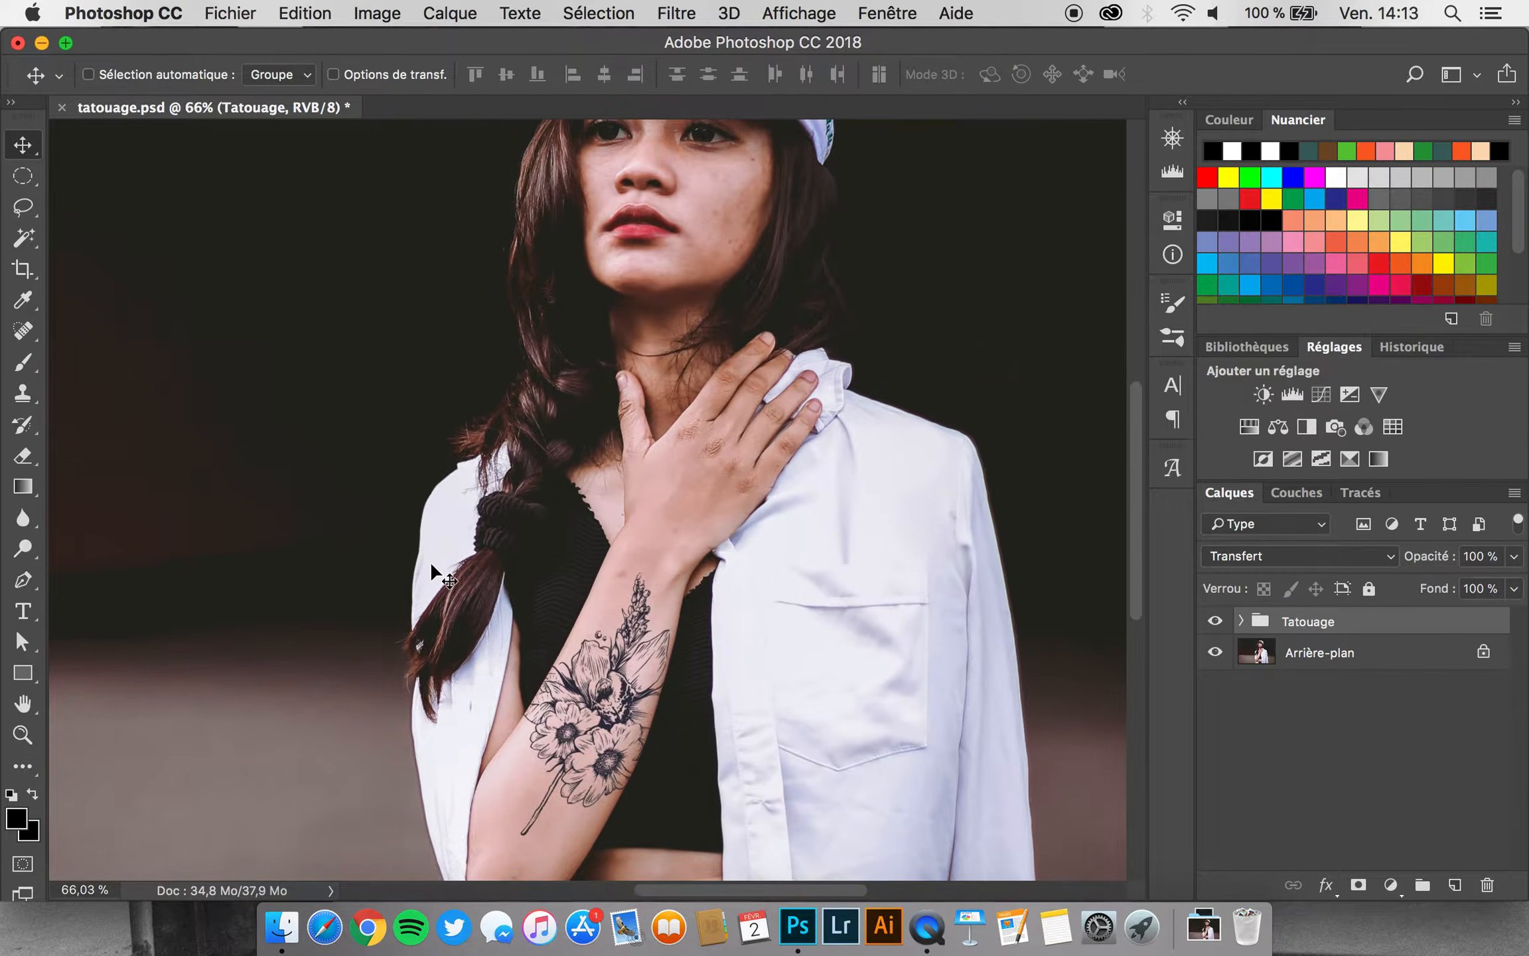
{"action": "scroll", "coordinate": [728, 433], "scroll_direction": "down", "scroll_amount": 2}
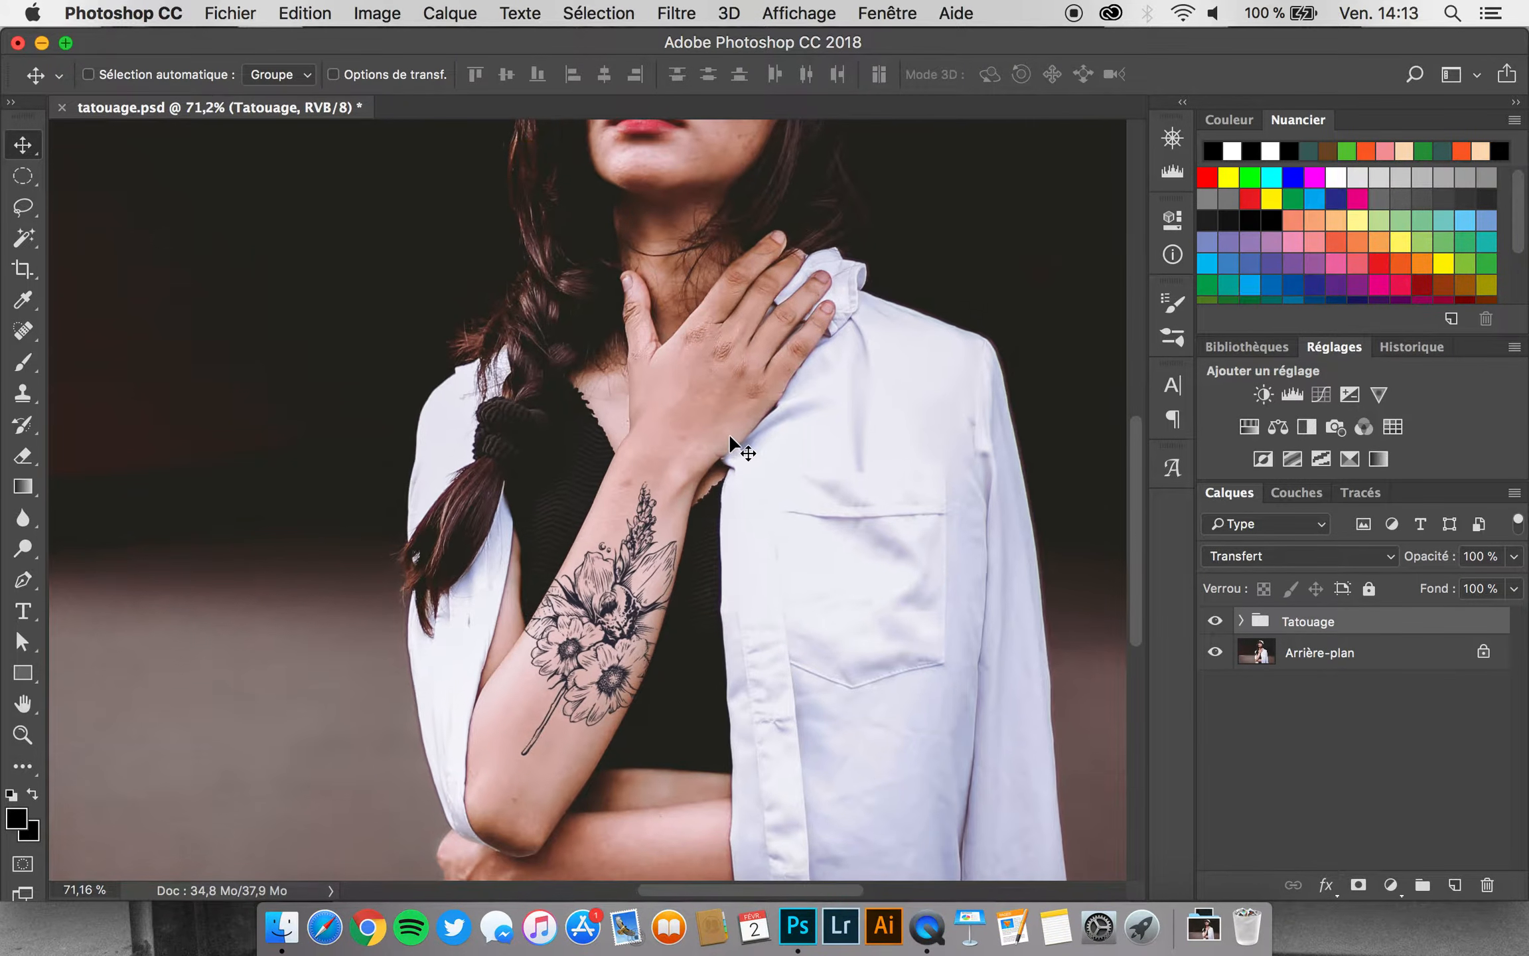
Hide the Tatouage group so only the original photo of the bare forearm is displayed
{"action": "left_click", "coordinate": [1215, 622]}
{"action": "scroll", "coordinate": [1232, 584], "scroll_direction": "down", "scroll_amount": 2}
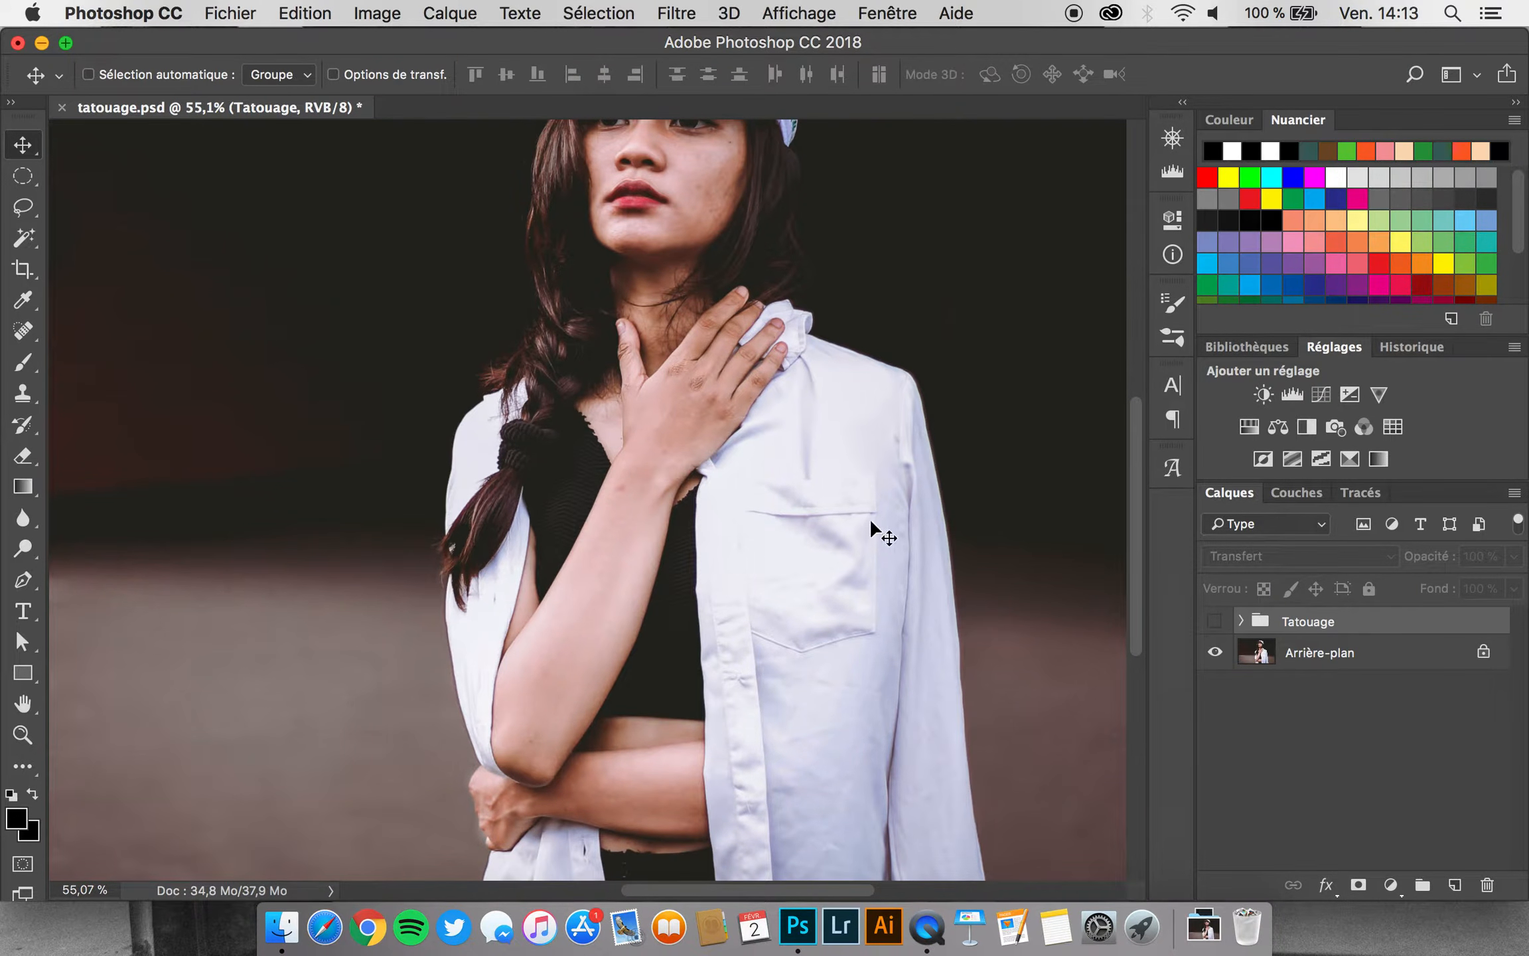
{"action": "scroll", "coordinate": [871, 522], "scroll_direction": "up", "scroll_amount": 2}
Open 314.jpg from the floral-design folder and convert its locked background into a regular layer named Calque 0
{"action": "left_click", "coordinate": [282, 926]}
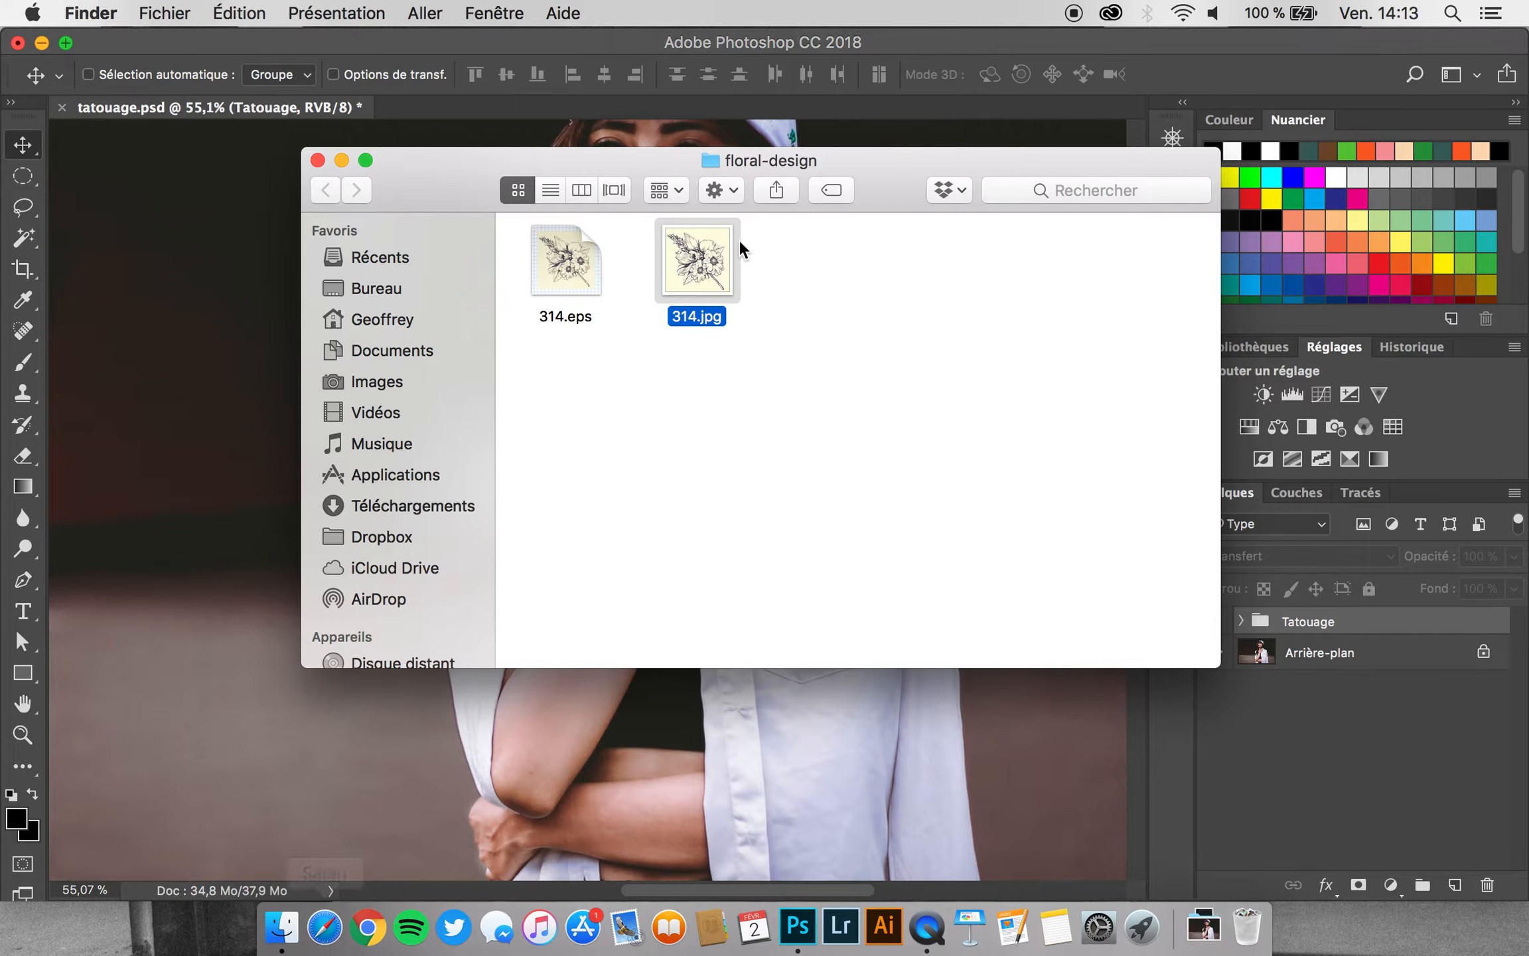
{"action": "mouse_move", "coordinate": [714, 272]}
{"action": "left_mouse_down"}
{"action": "mouse_move", "coordinate": [459, 104]}
{"action": "mouse_move", "coordinate": [720, 279]}
{"action": "left_mouse_up"}
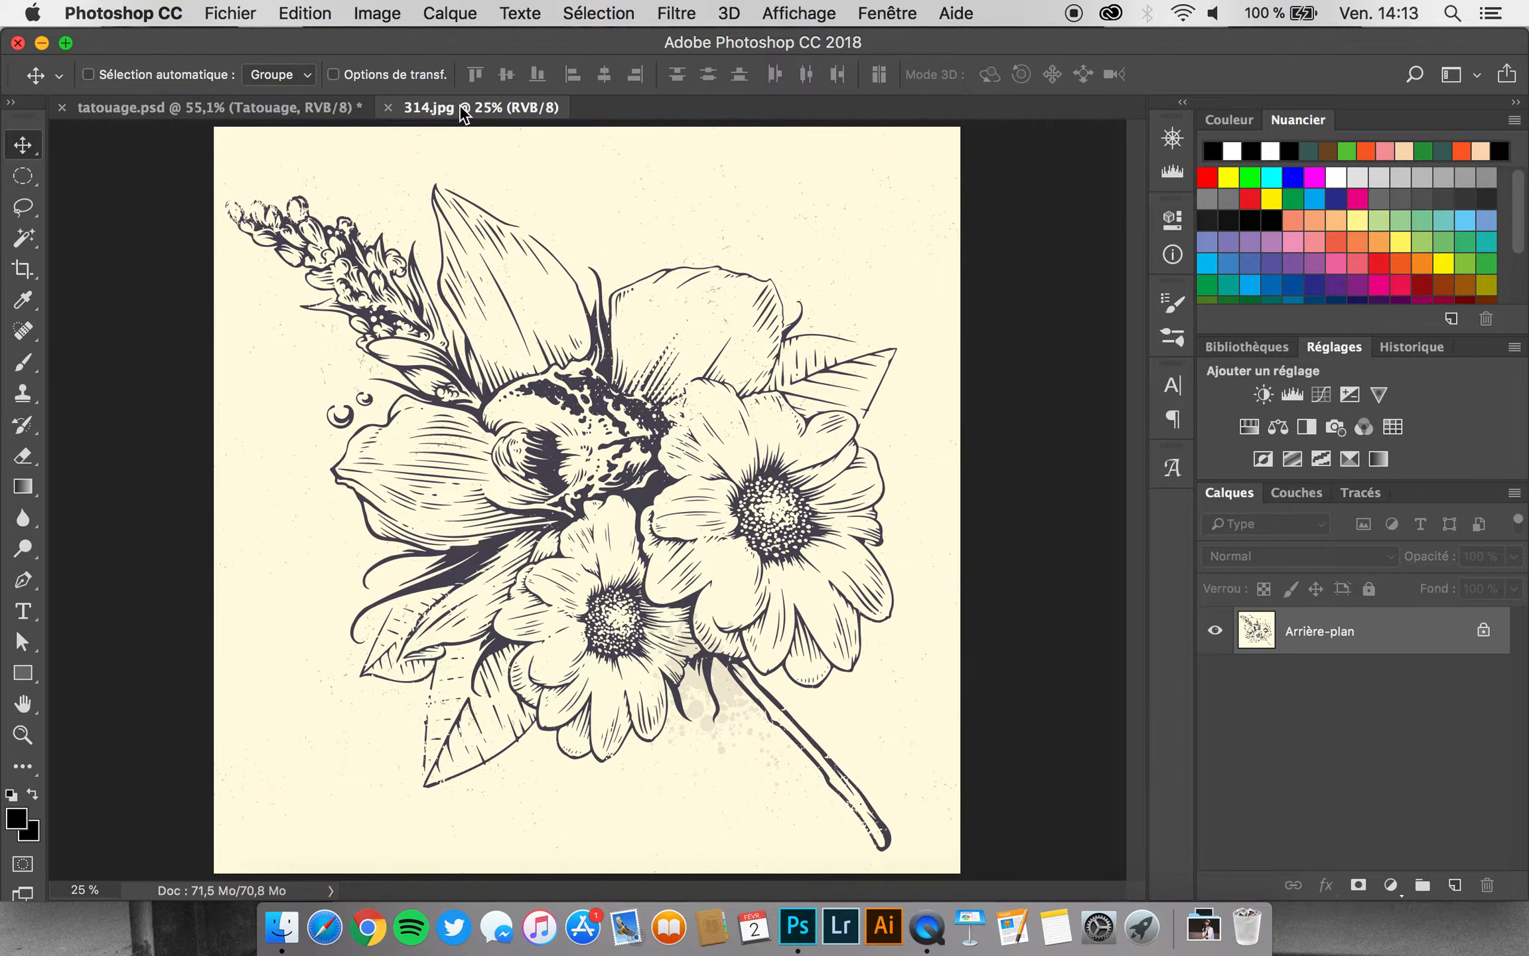
{"action": "double_click", "coordinate": [1331, 634]}
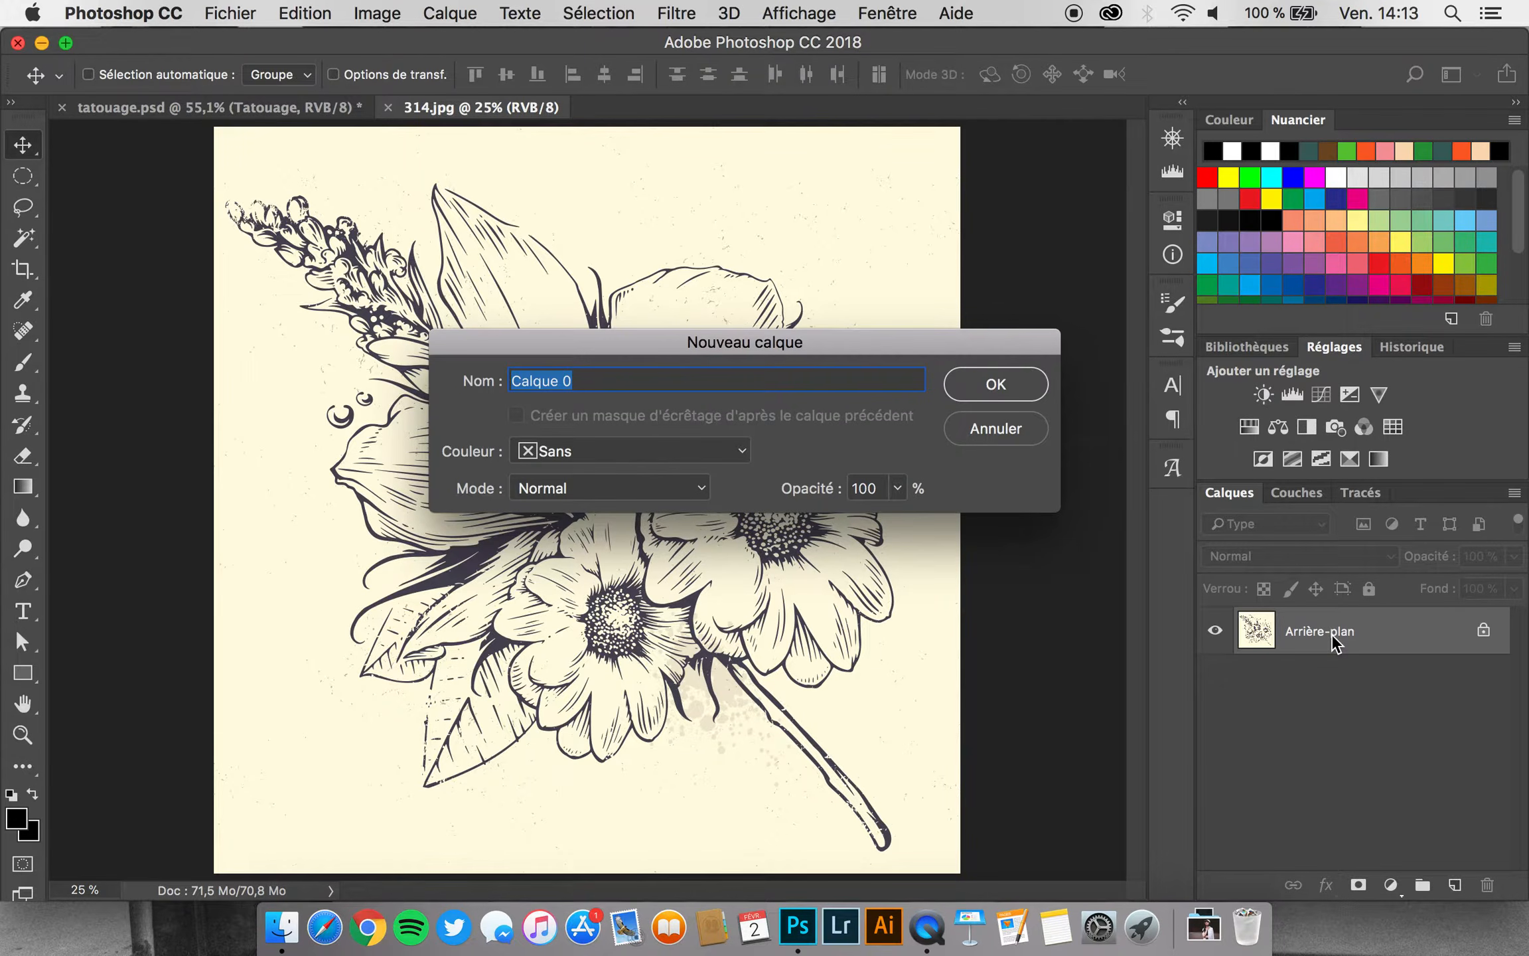
{"action": "key", "text": "Return"}
Apply a Levels adjustment to the flower drawing, with the black input at 100 and the white input lowered until the paper is pure white
{"action": "left_click", "coordinate": [369, 10]}
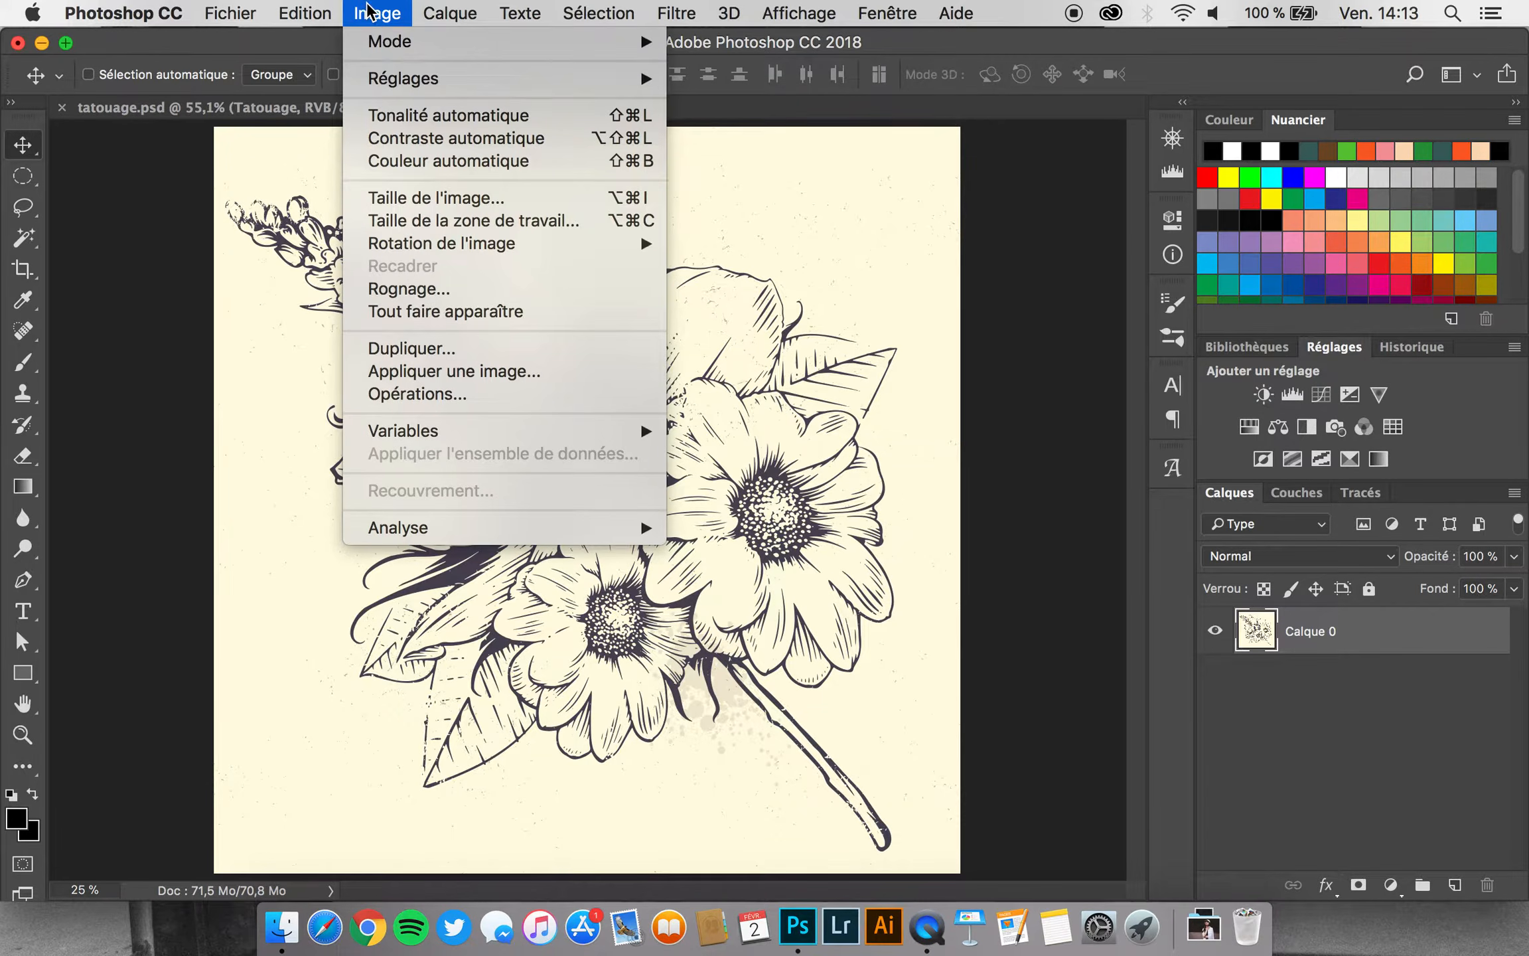
{"action": "mouse_move", "coordinate": [398, 80]}
{"action": "left_click", "coordinate": [787, 97]}
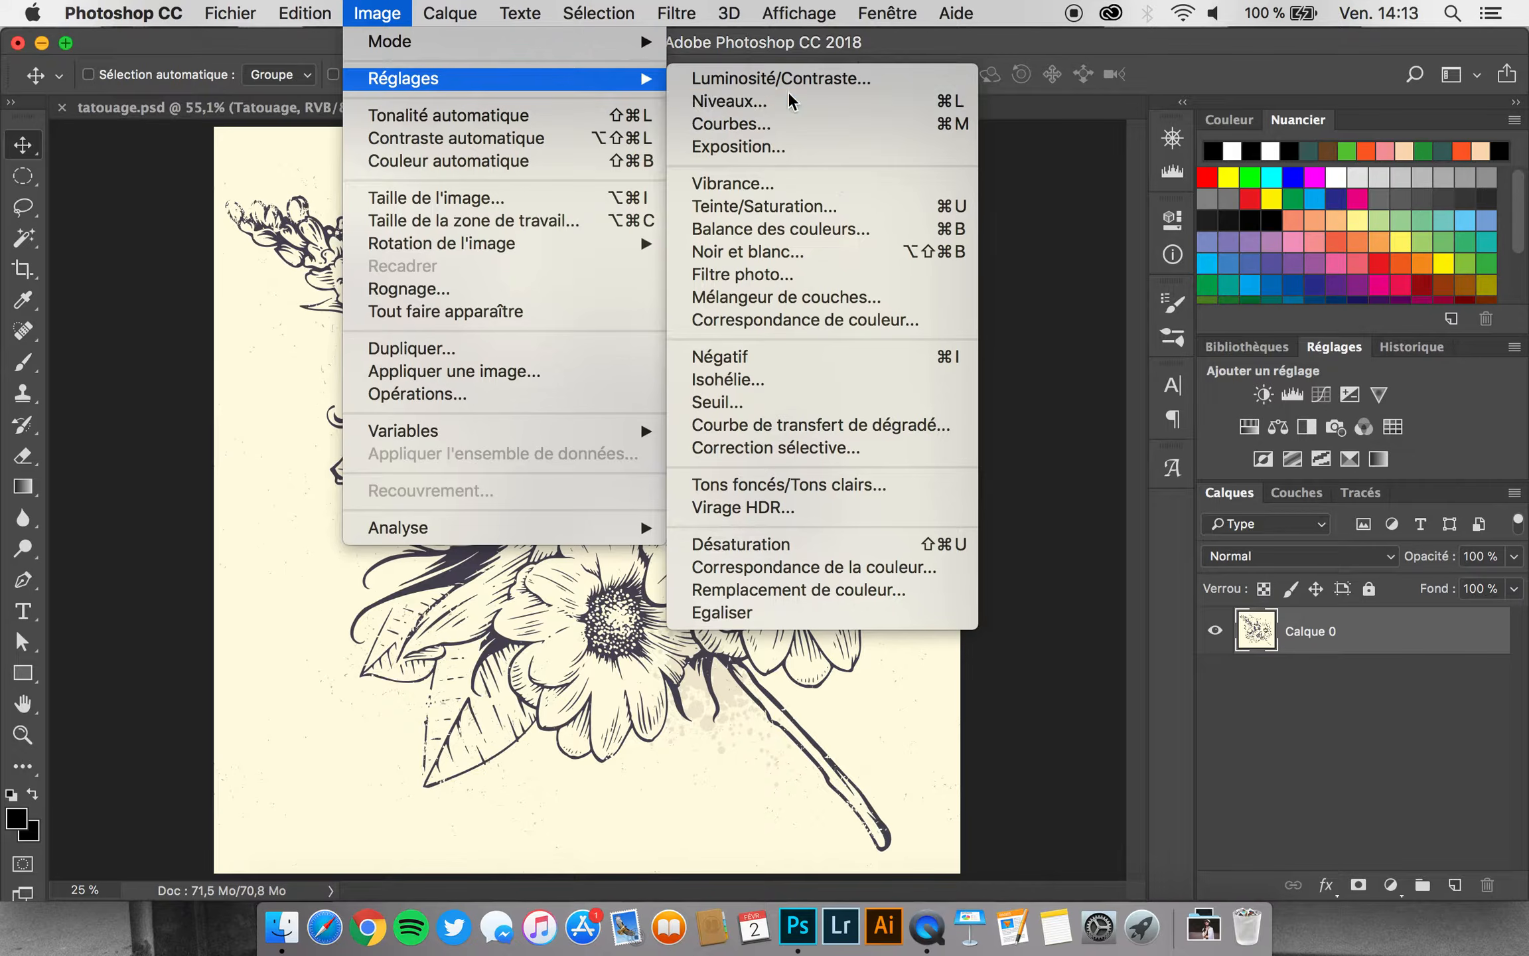
{"action": "left_click_drag", "start_coordinate": [1022, 519], "coordinate": [1135, 518]}
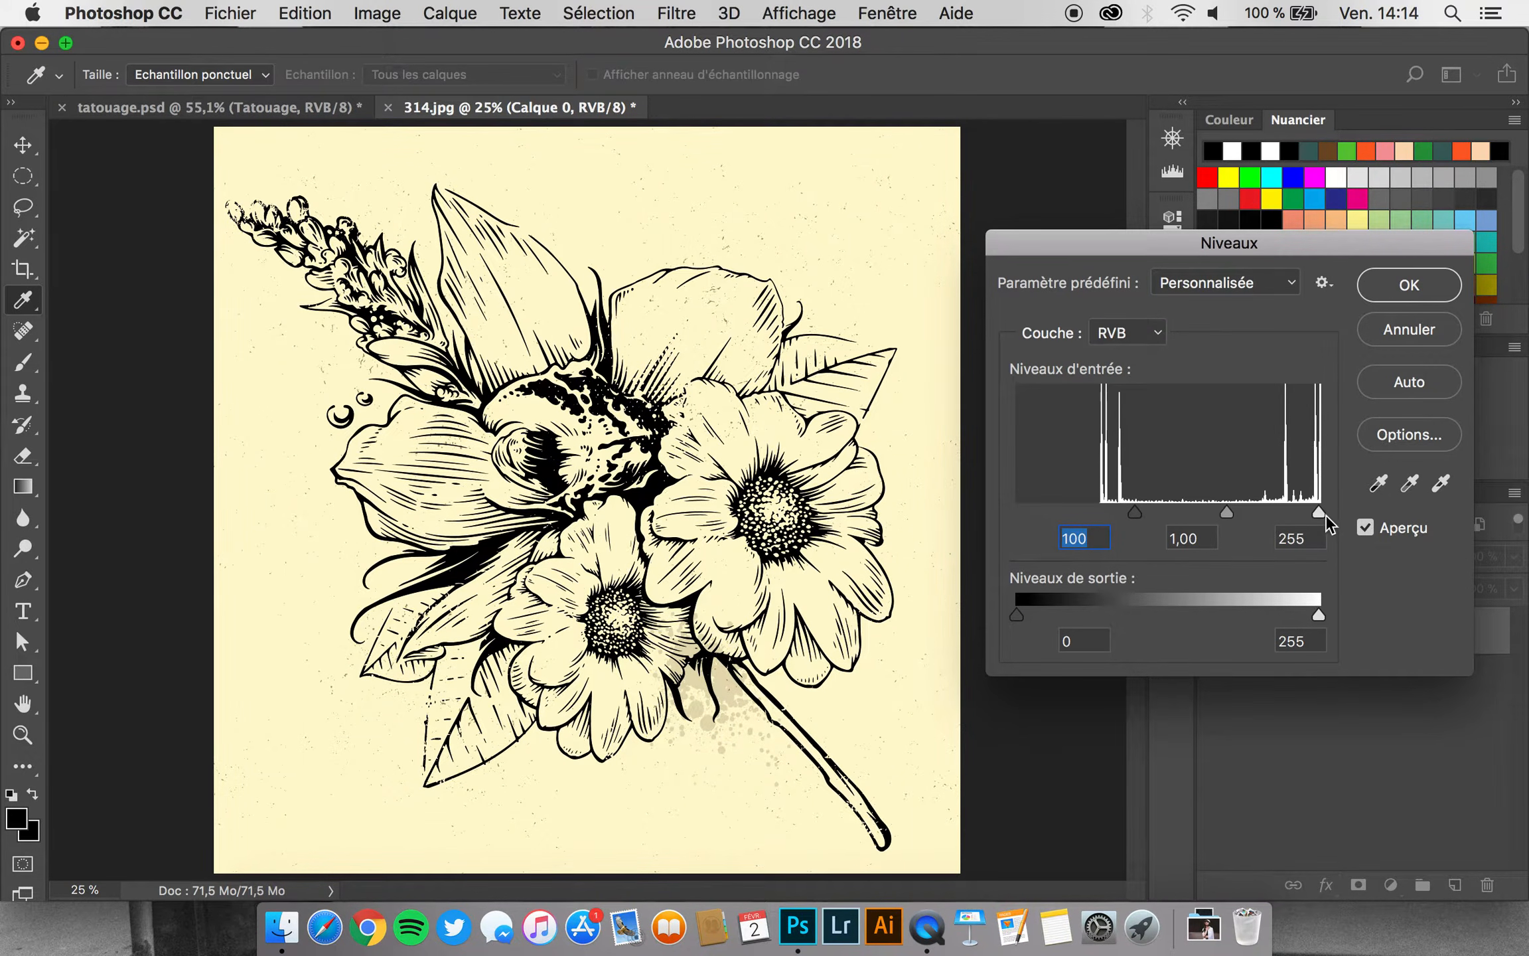
{"action": "left_click_drag", "start_coordinate": [1318, 514], "coordinate": [1168, 510]}
{"action": "left_click", "coordinate": [1389, 288]}
{"action": "key", "text": "v"}
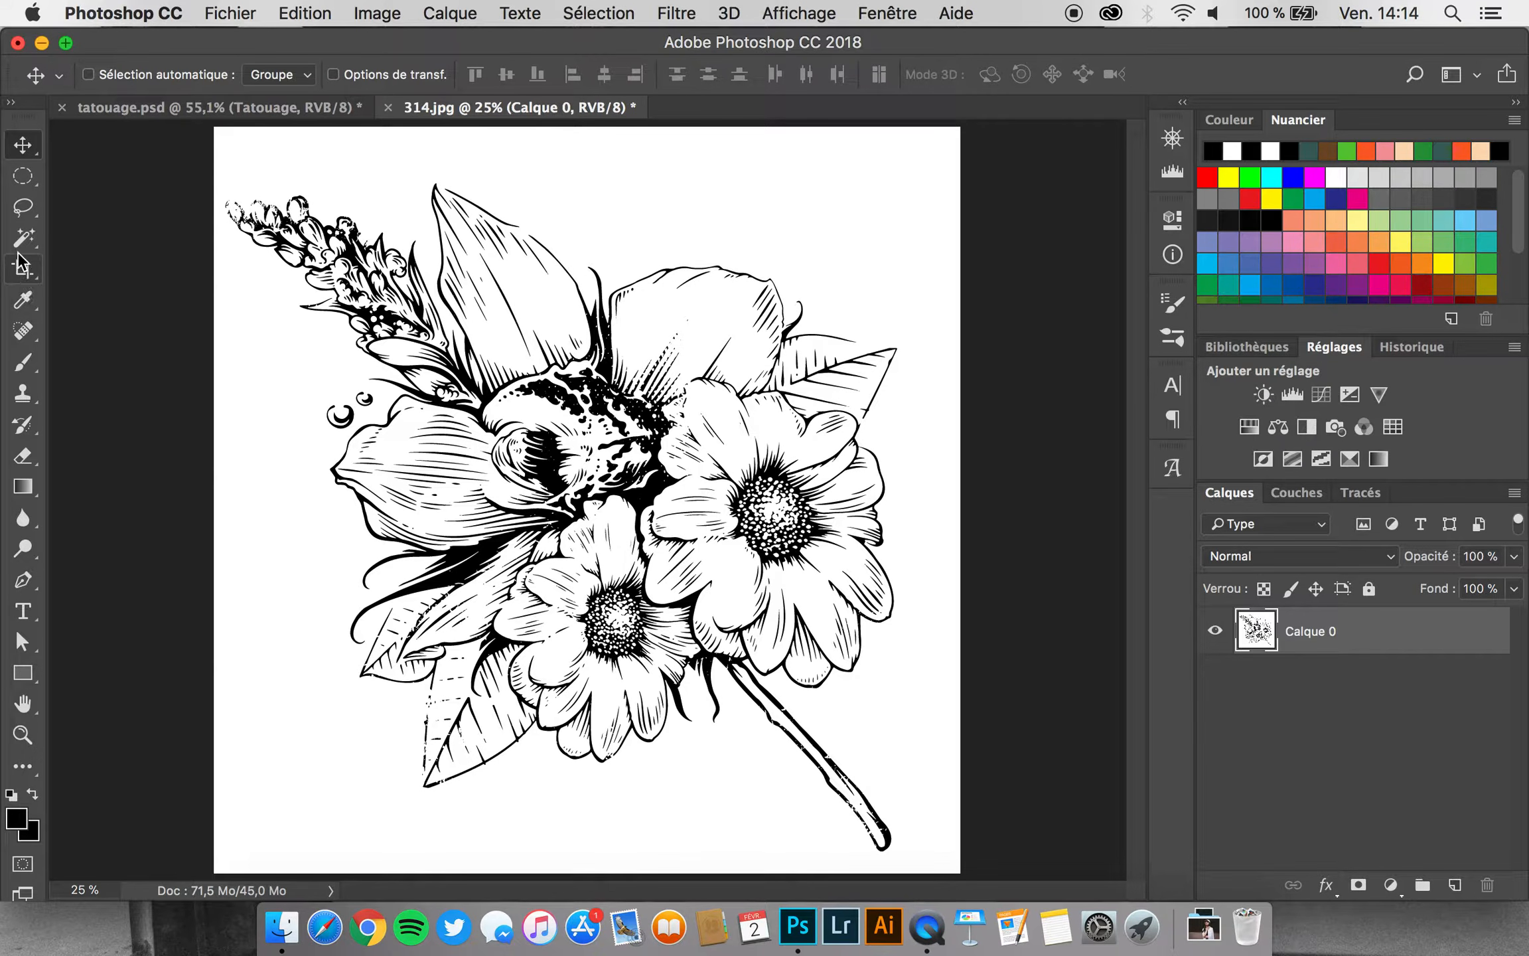
Select the black linework with the Magic Wand at tolerance 50, copy it to a new layer and hide Calque 0
{"action": "left_click", "coordinate": [21, 240]}
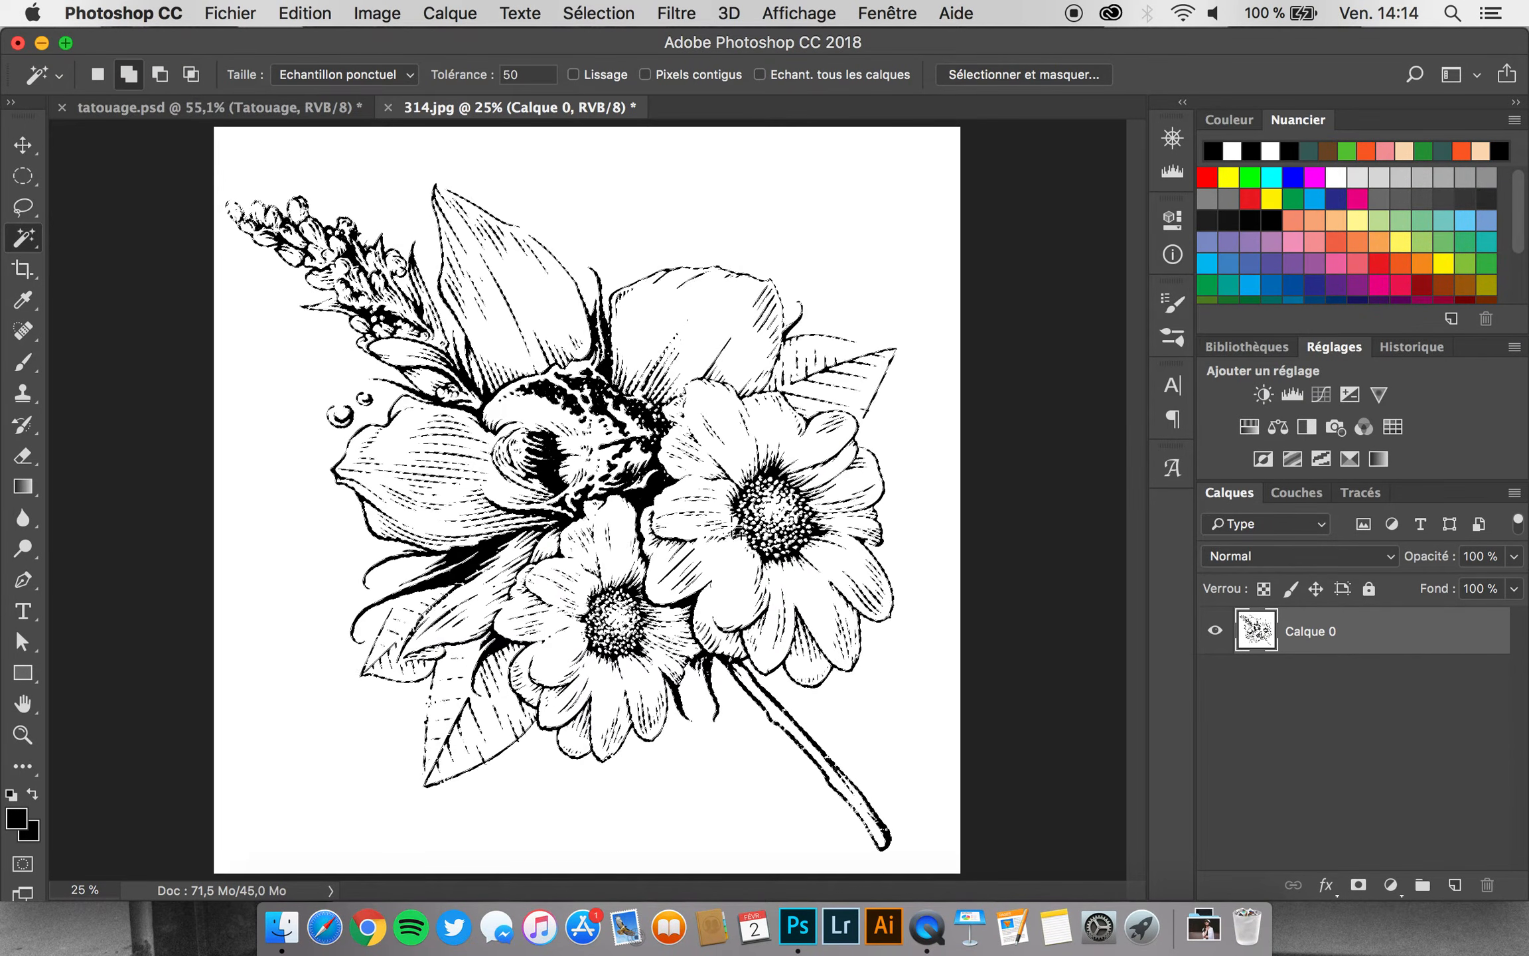
{"action": "right_click", "coordinate": [647, 497]}
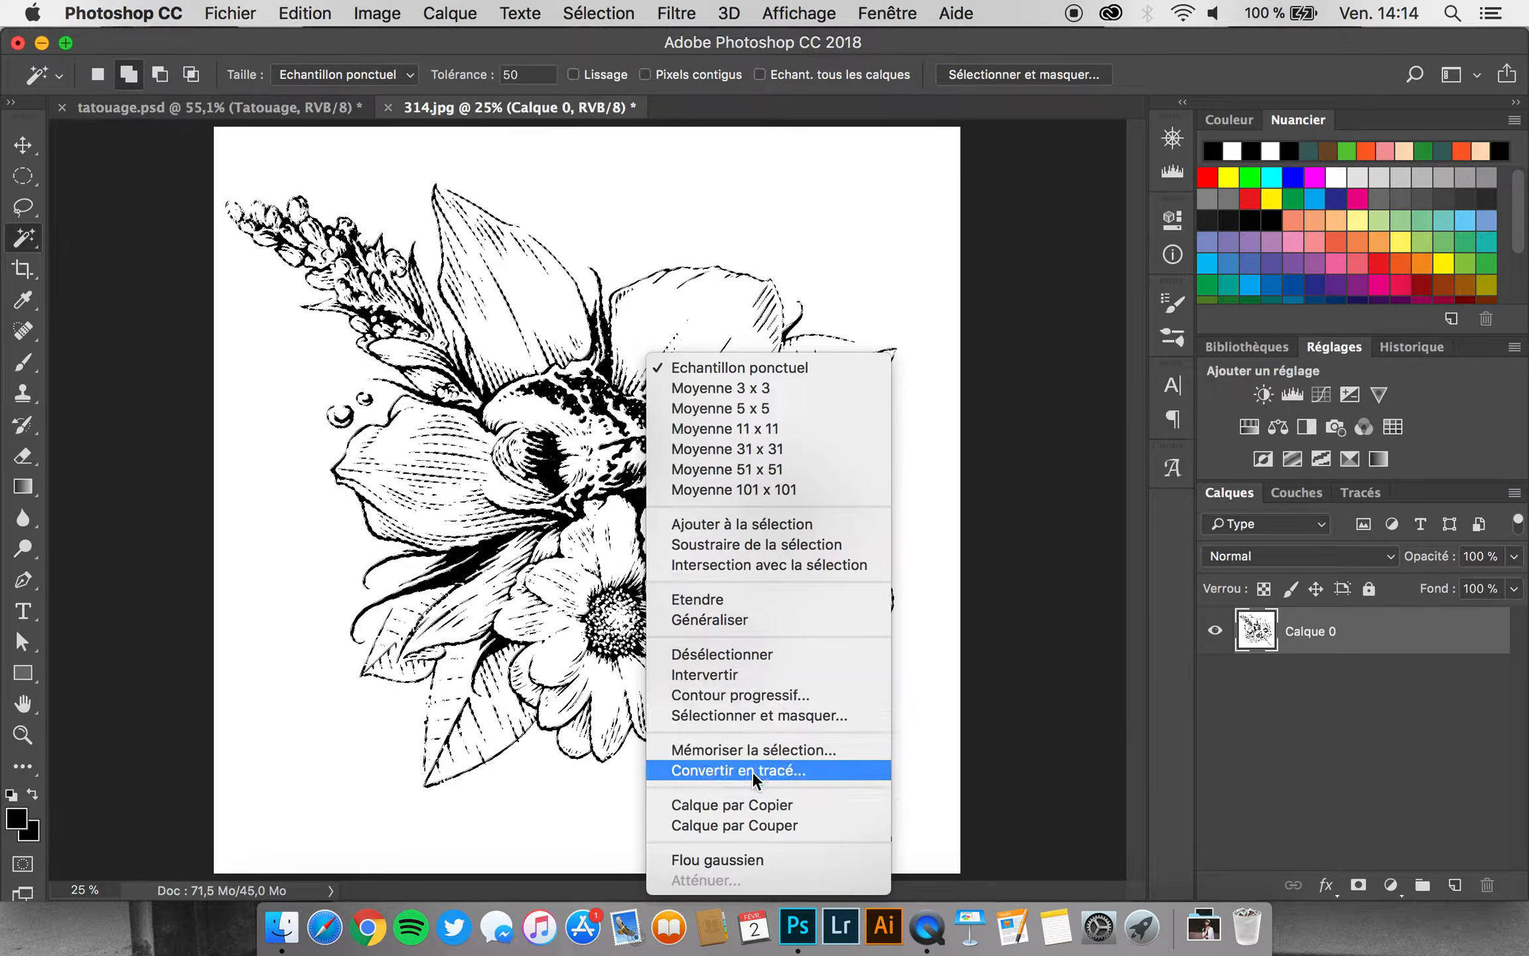
{"action": "left_click", "coordinate": [738, 803]}
{"action": "left_click", "coordinate": [1215, 677]}
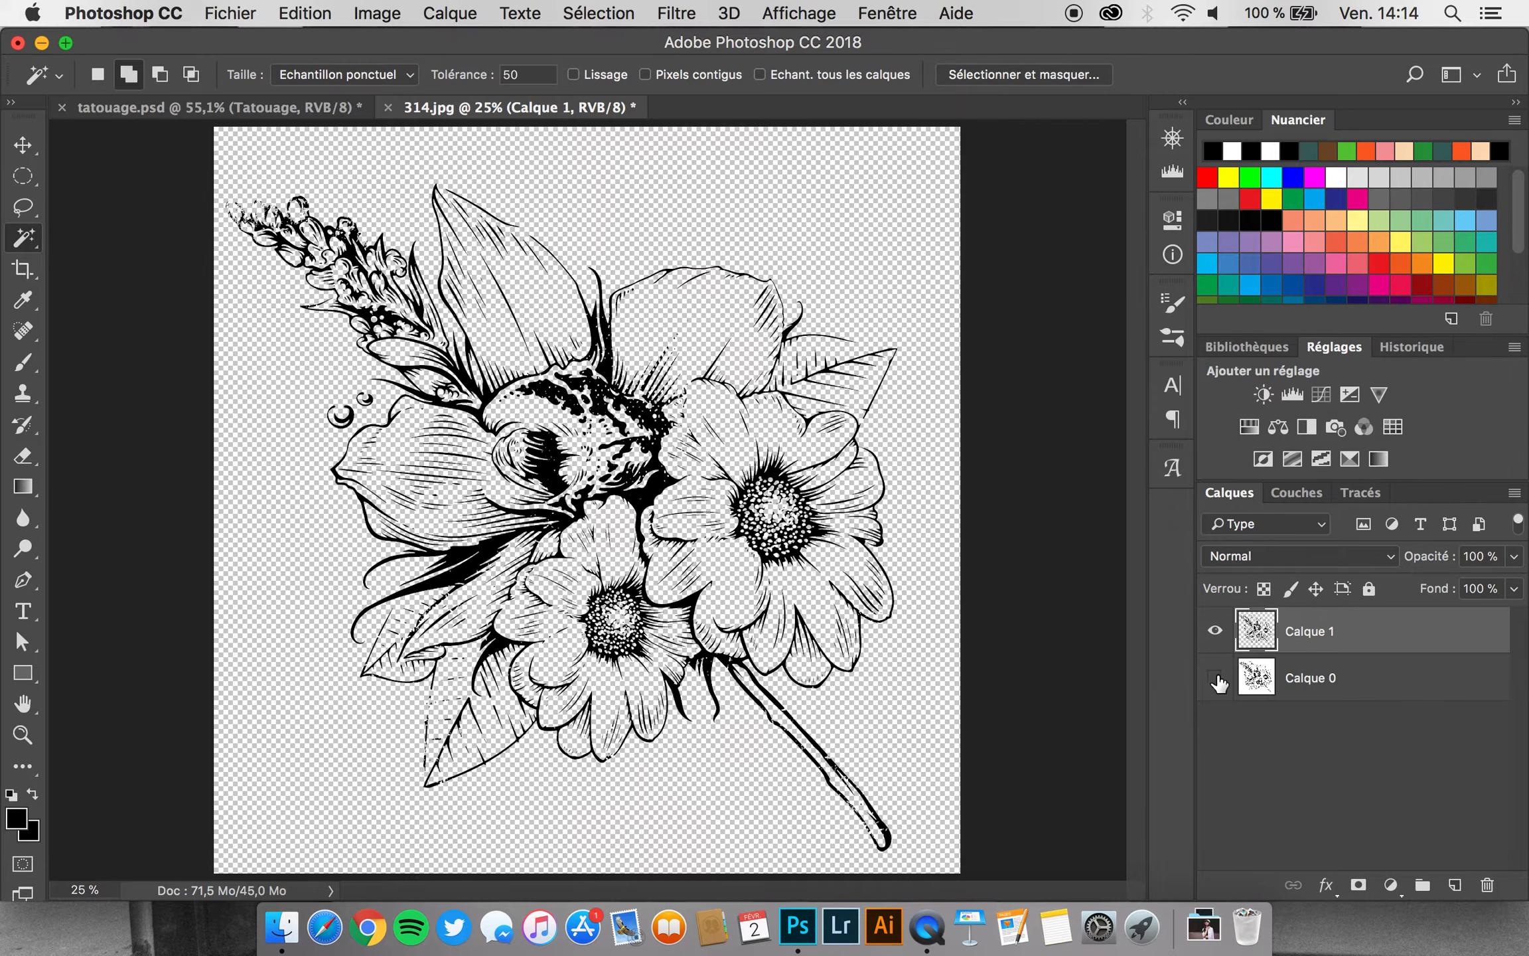
Copy the isolated flower linework and paste it into tatouage.psd as a new layer
{"action": "left_click", "coordinate": [22, 147]}
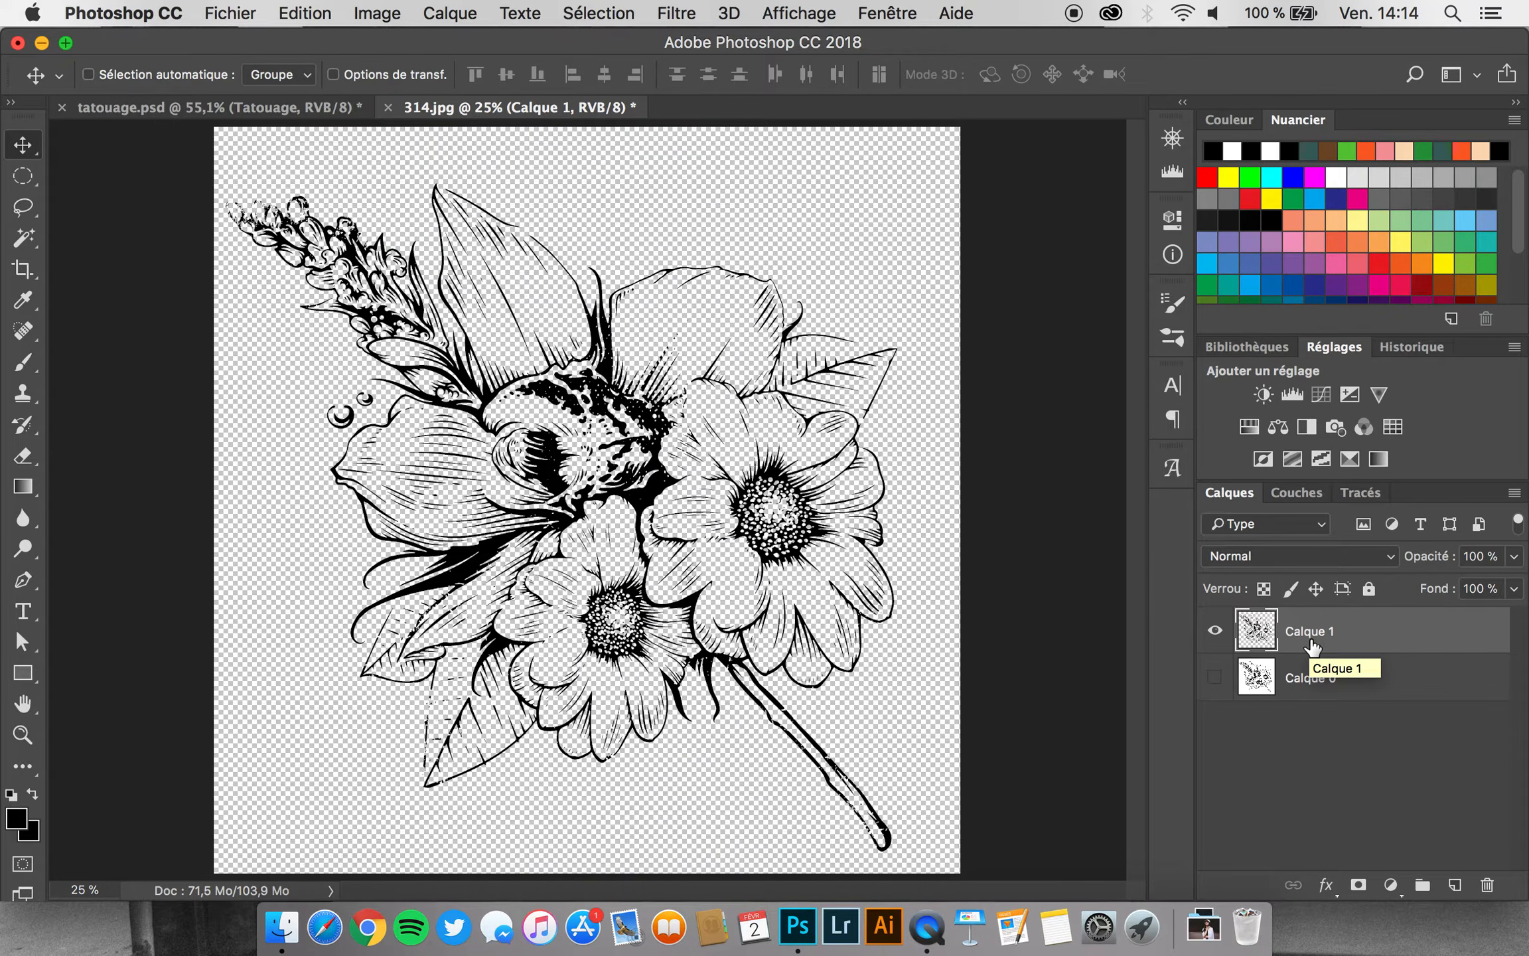
{"action": "key", "text": "super+c"}
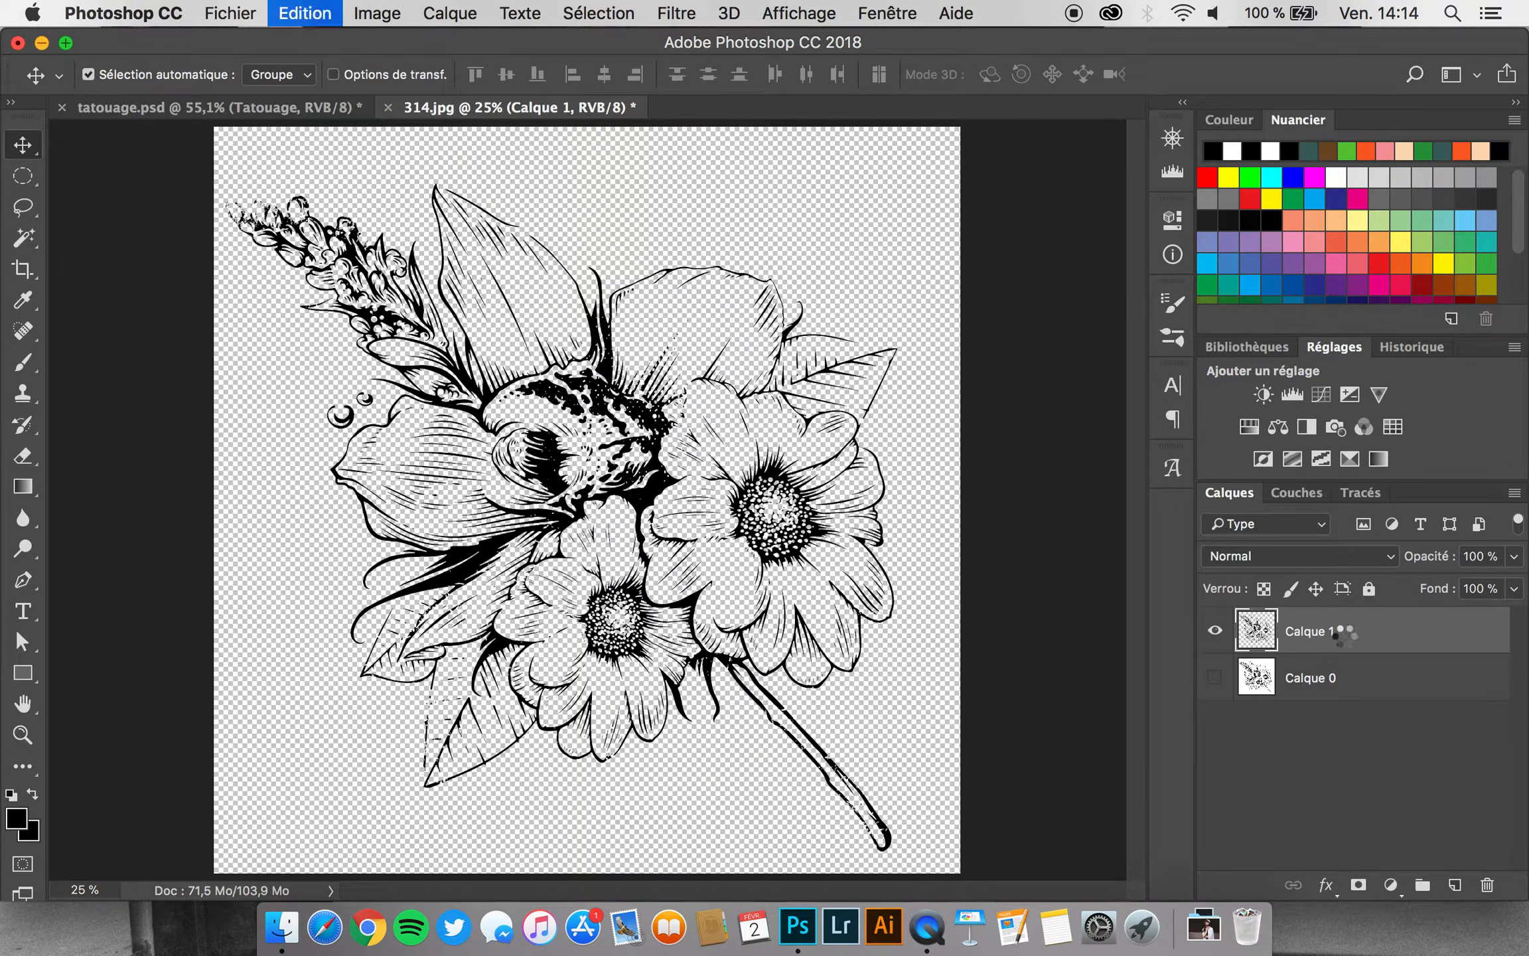
{"action": "left_click", "coordinate": [246, 105]}
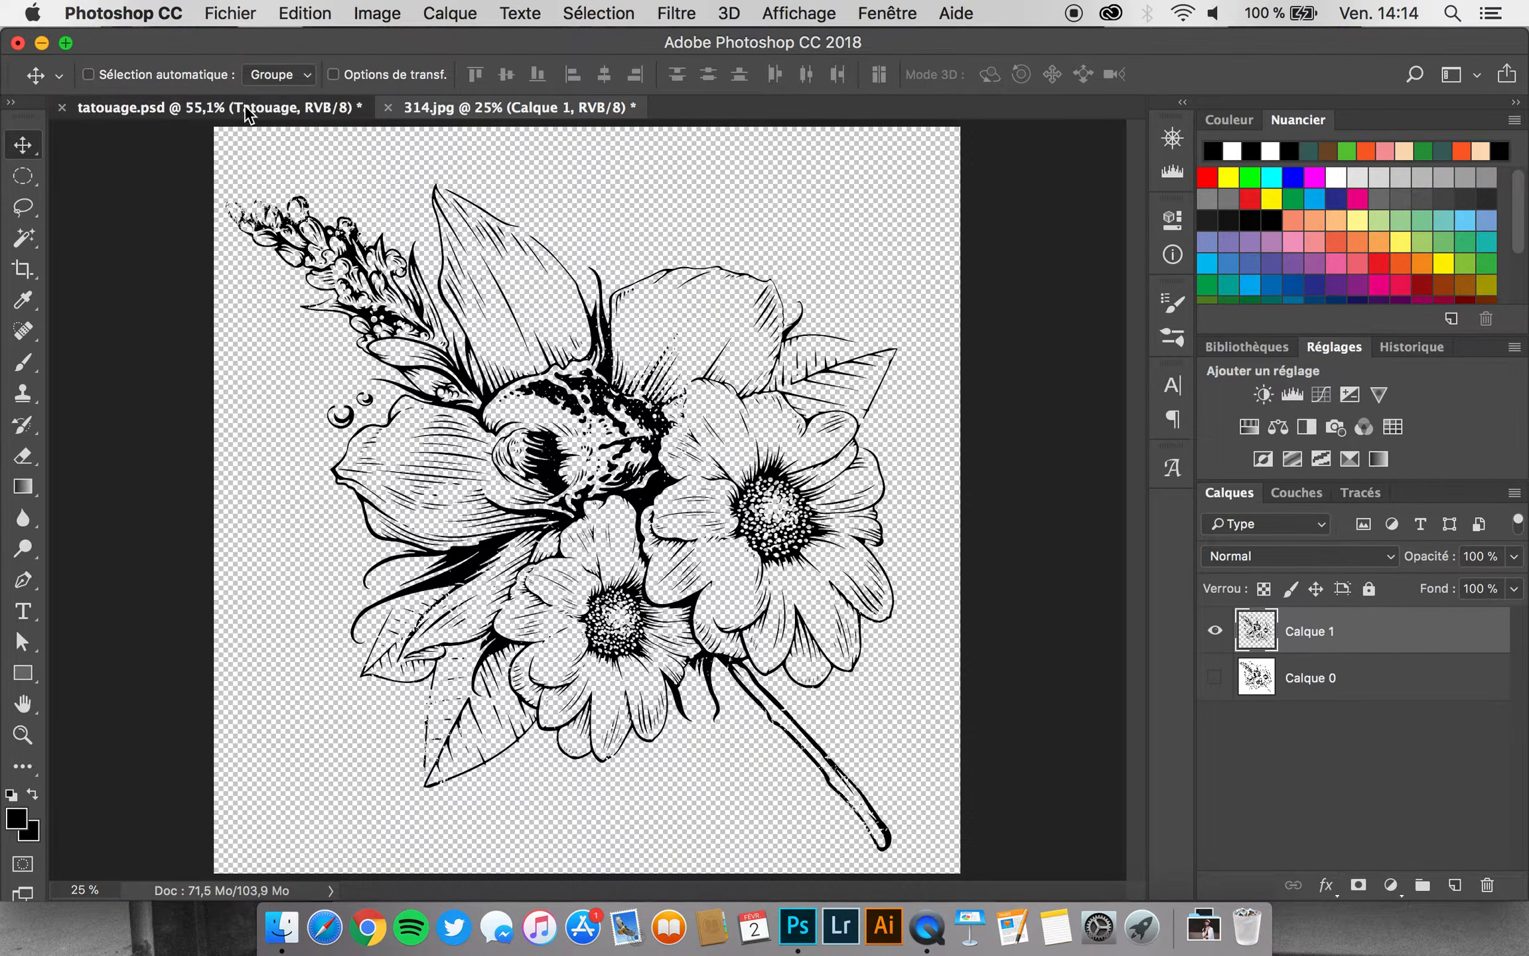
{"action": "key", "text": "super+v"}
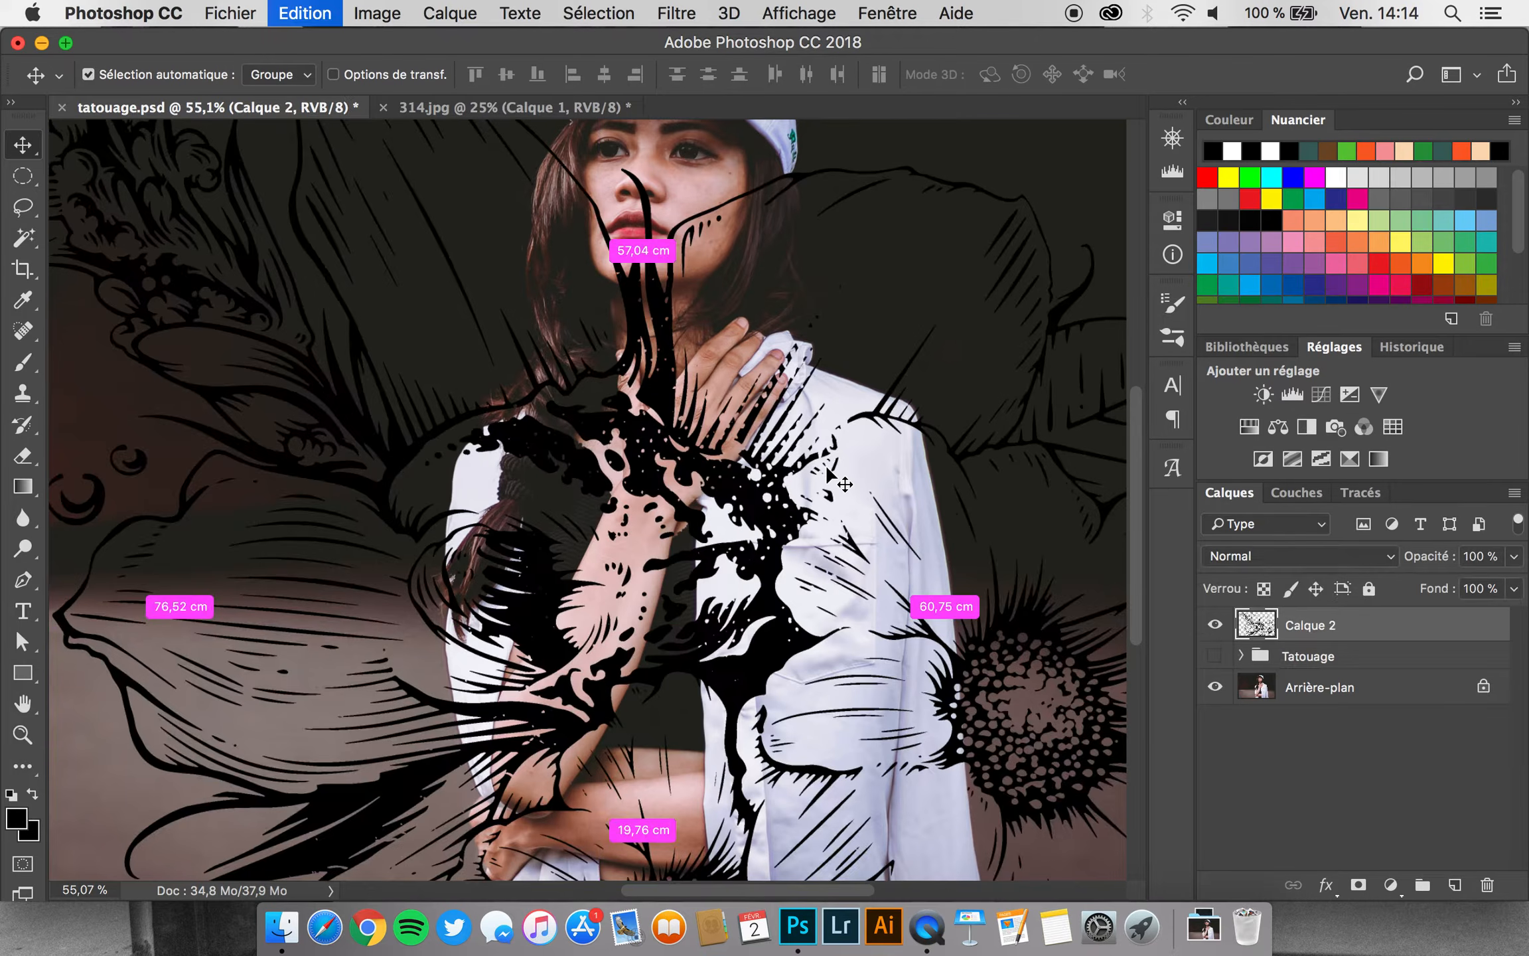
Free-transform the pasted drawing to 16.14 % scale and 65.38° rotation, placing it over the forearm
{"action": "scroll", "coordinate": [671, 391], "scroll_direction": "down", "scroll_amount": 2}
{"action": "scroll", "coordinate": [672, 392], "scroll_direction": "down", "scroll_amount": 2}
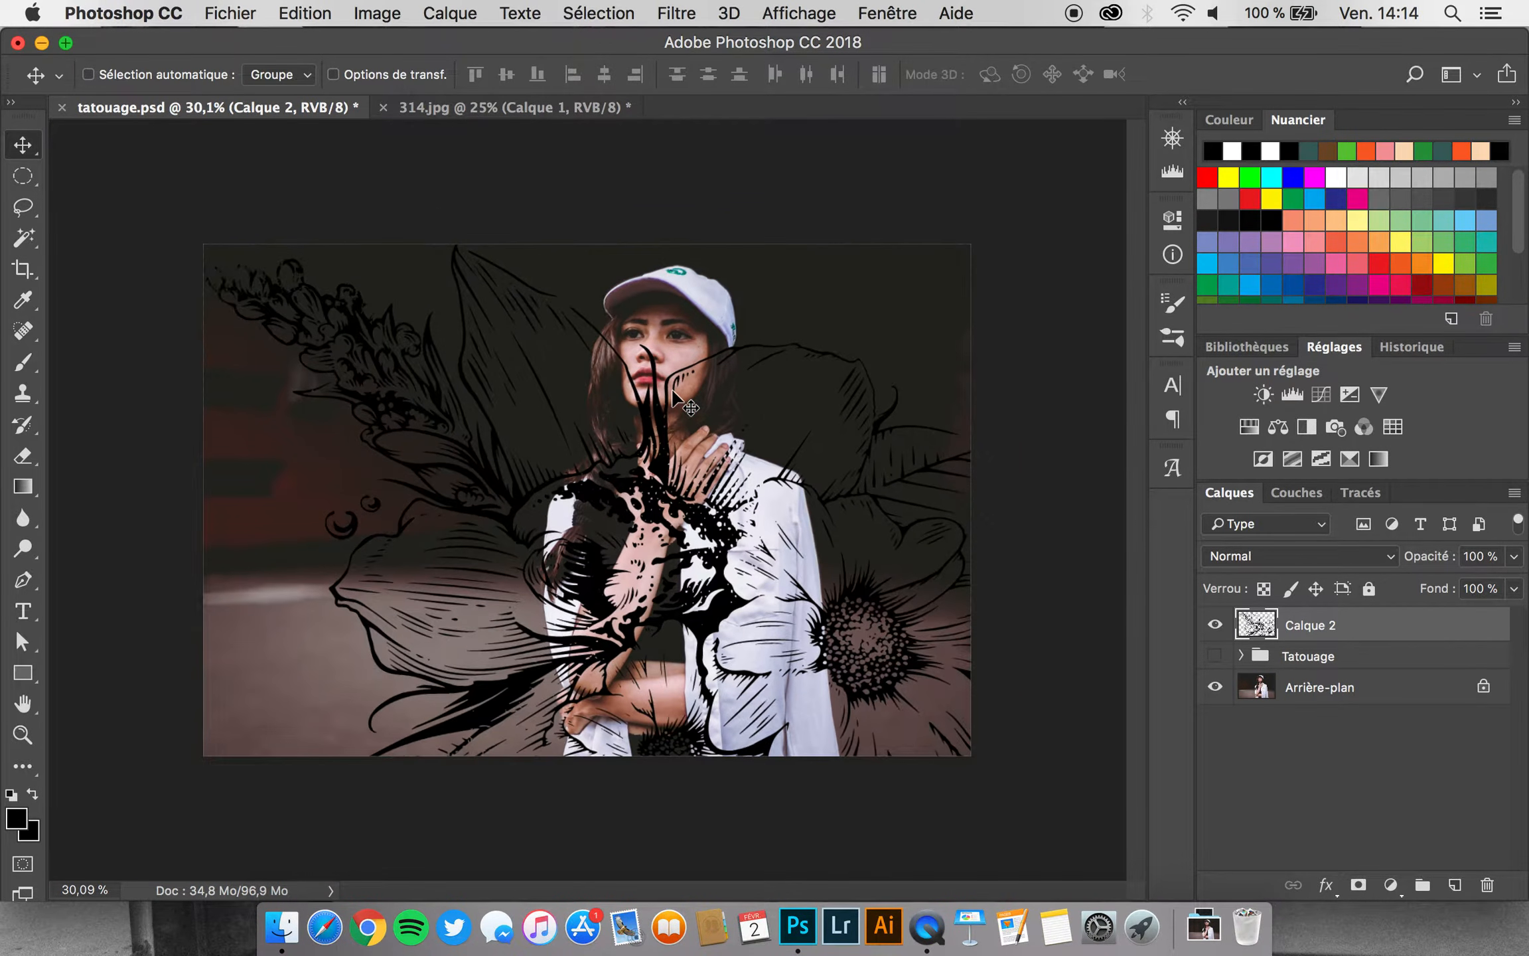
{"action": "key", "text": "super+t"}
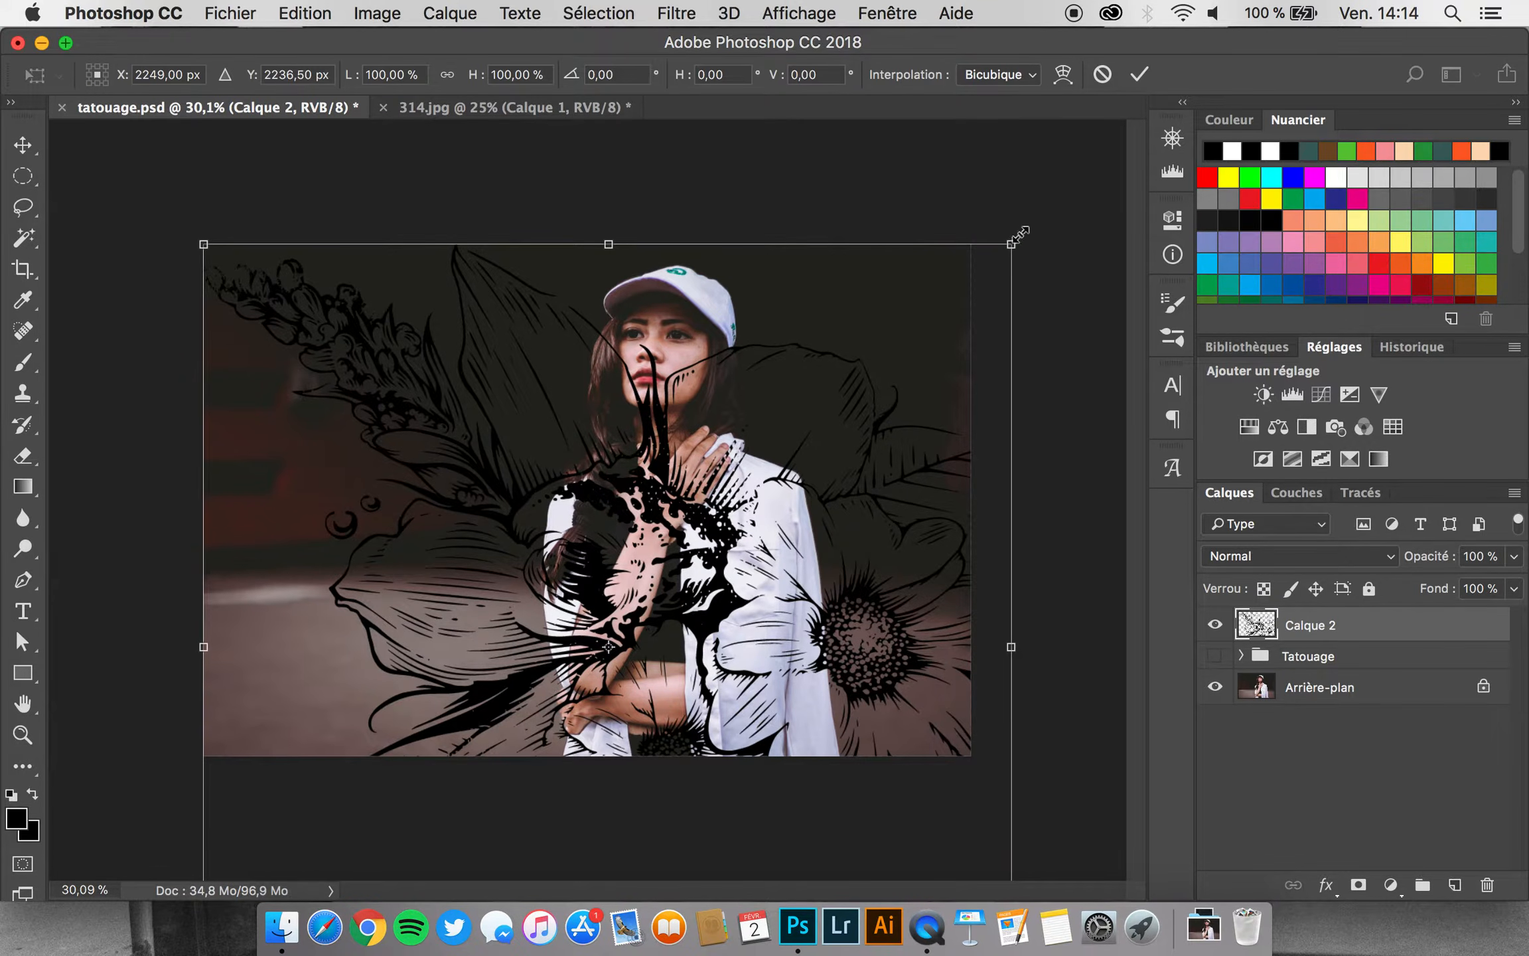
{"action": "left_click_drag", "start_coordinate": [1016, 238], "coordinate": [643, 554]}
{"action": "scroll", "coordinate": [647, 557], "scroll_direction": "up", "scroll_amount": 3}
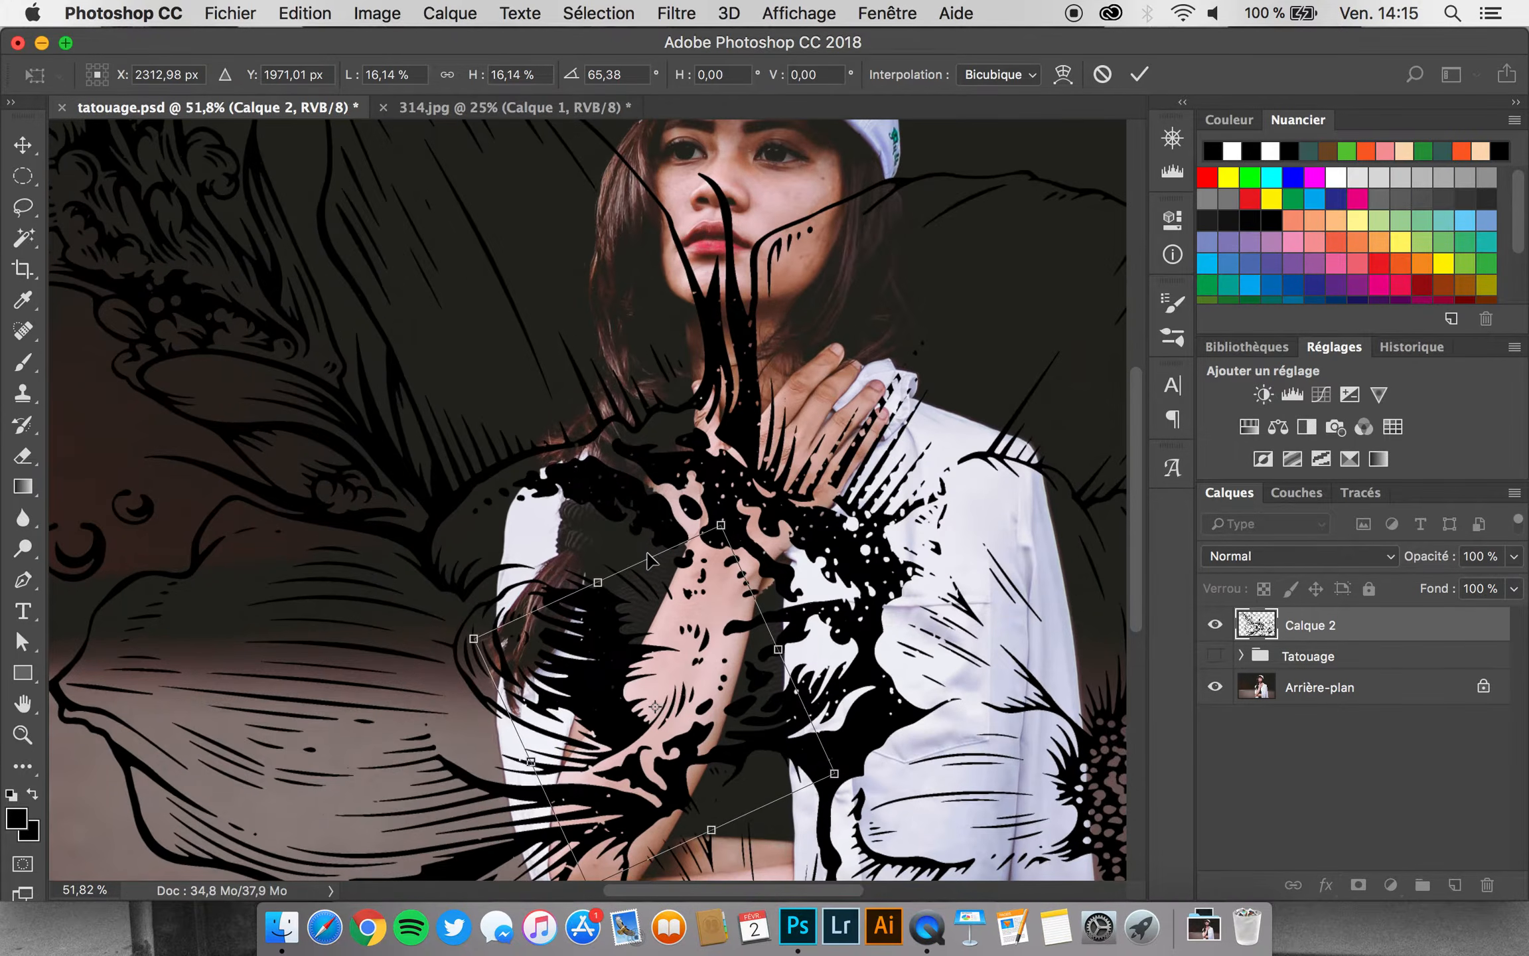
{"action": "scroll", "coordinate": [649, 561], "scroll_direction": "up", "scroll_amount": 3}
{"action": "scroll", "coordinate": [649, 561], "scroll_direction": "down", "scroll_amount": 5}
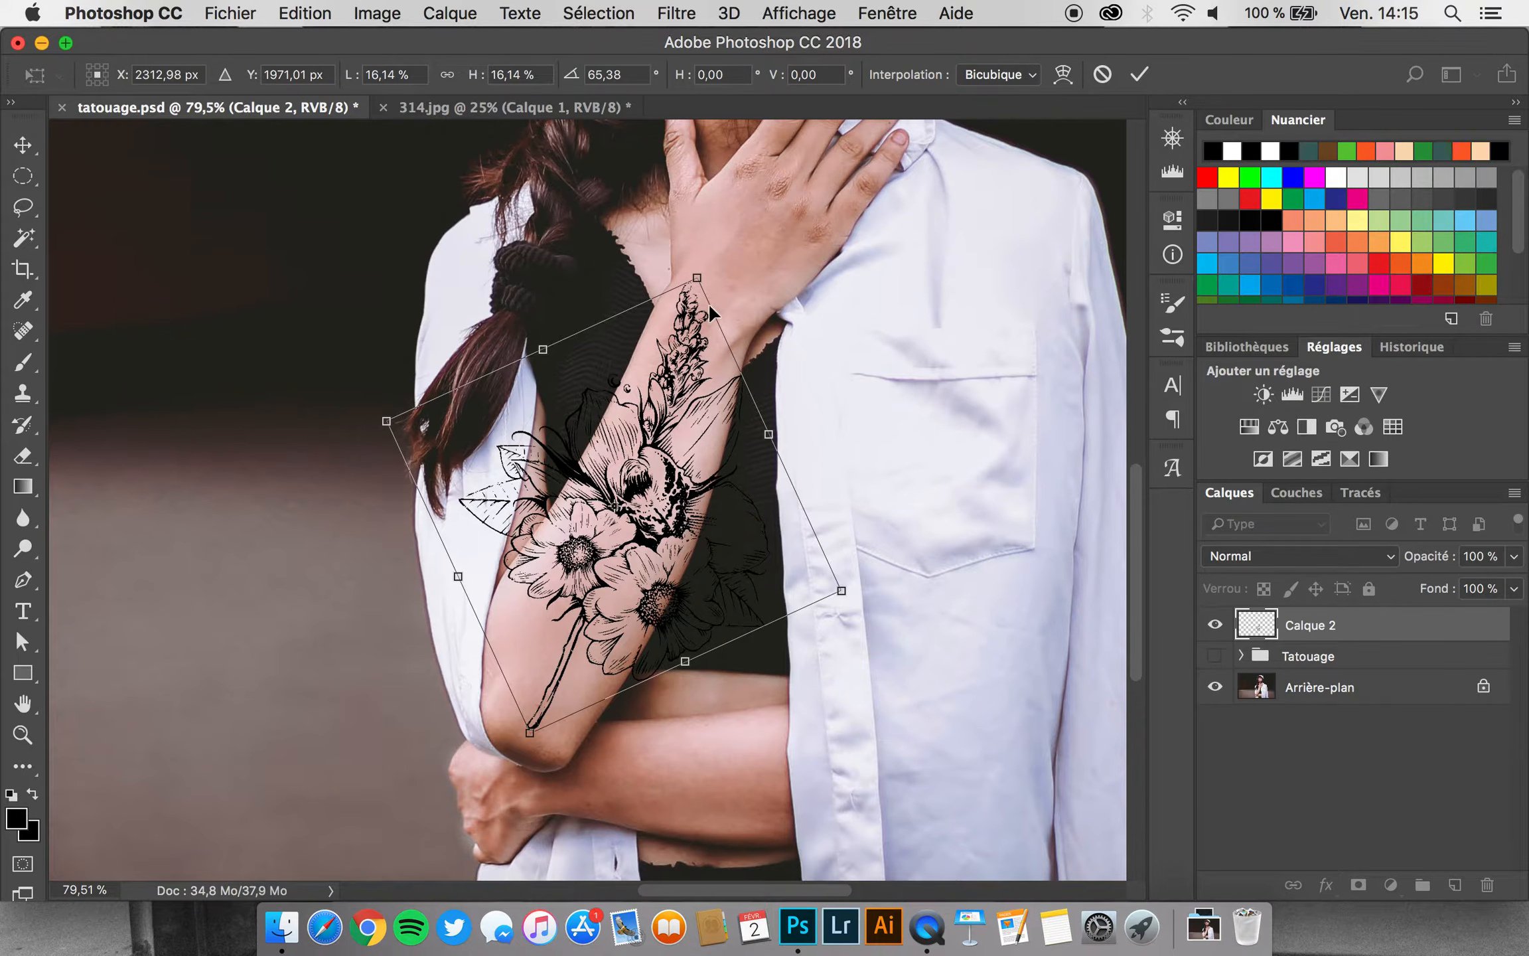
Reduce the drawing to 14.02 % scale, shift it slightly up the forearm and apply the transform
{"action": "left_click_drag", "start_coordinate": [697, 280], "coordinate": [686, 308]}
{"action": "left_click_drag", "start_coordinate": [688, 406], "coordinate": [696, 387]}
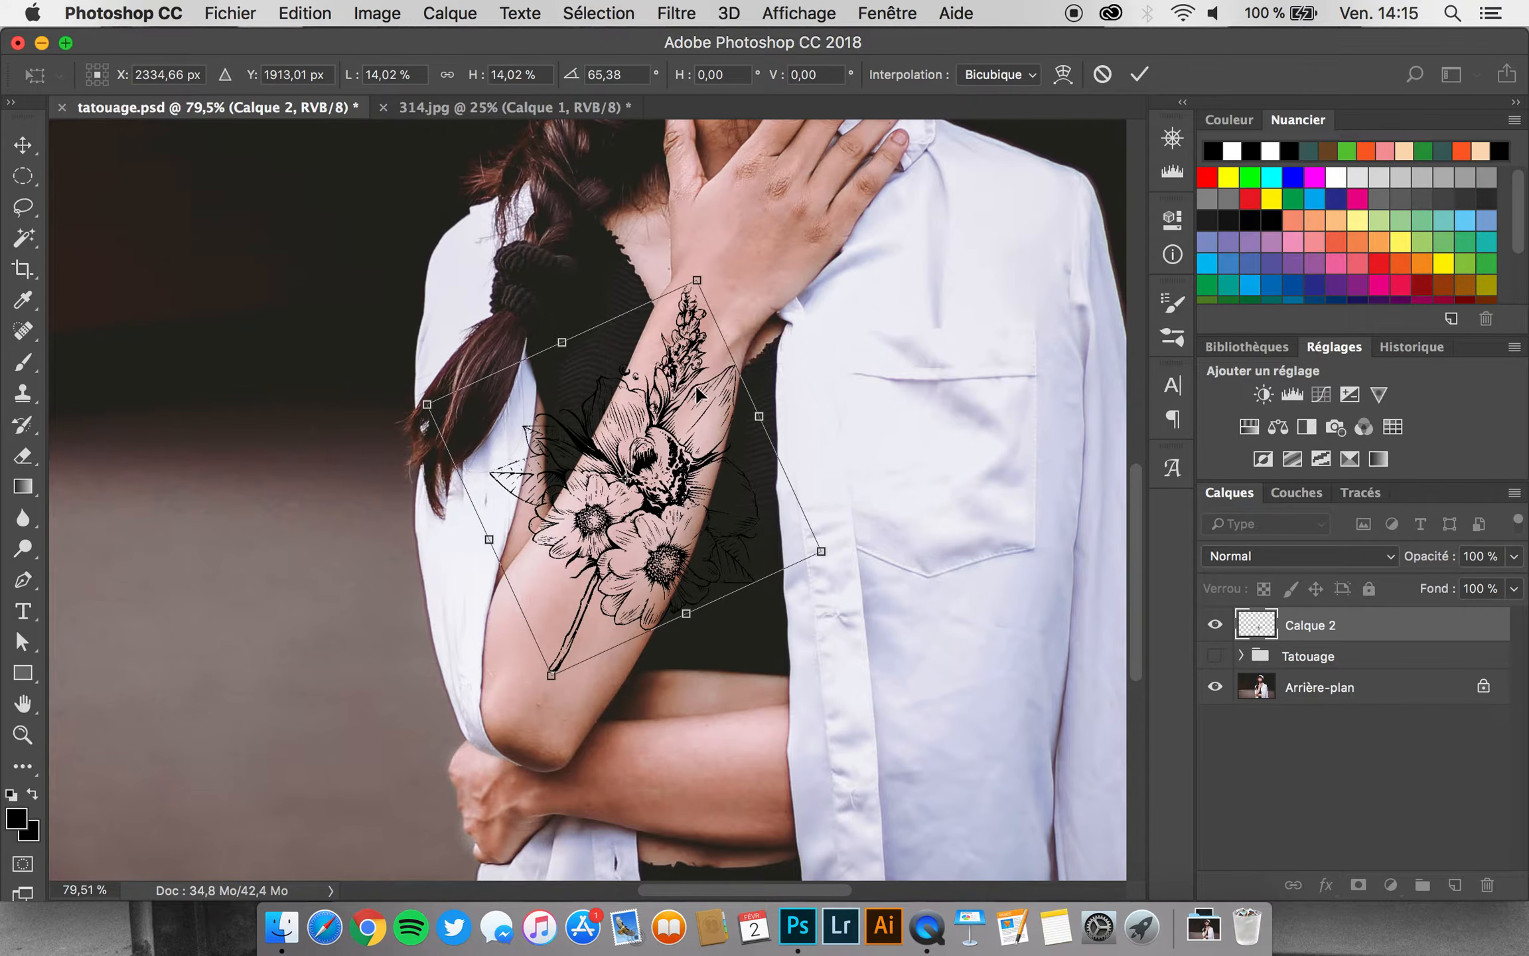
{"action": "key", "text": "Return"}
Start a Warp on the flower drawing and pull its upper-left corner and upper-left edge inward toward the forearm
{"action": "scroll", "coordinate": [690, 411], "scroll_direction": "up", "scroll_amount": 2}
{"action": "scroll", "coordinate": [689, 415], "scroll_direction": "up", "scroll_amount": 1}
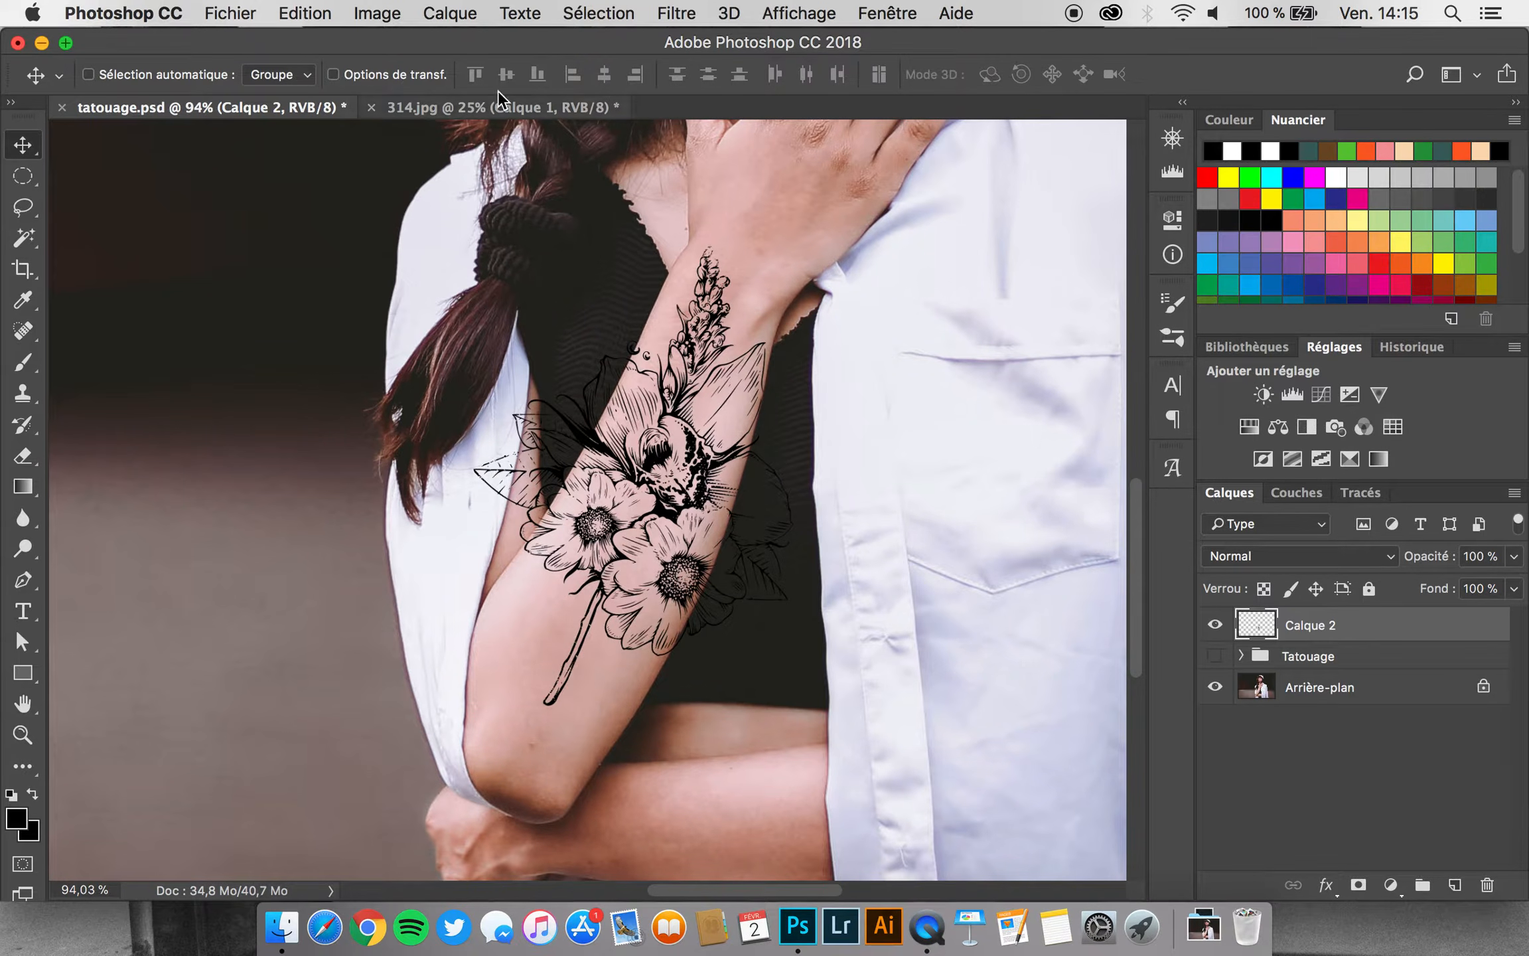
{"action": "left_click", "coordinate": [310, 9]}
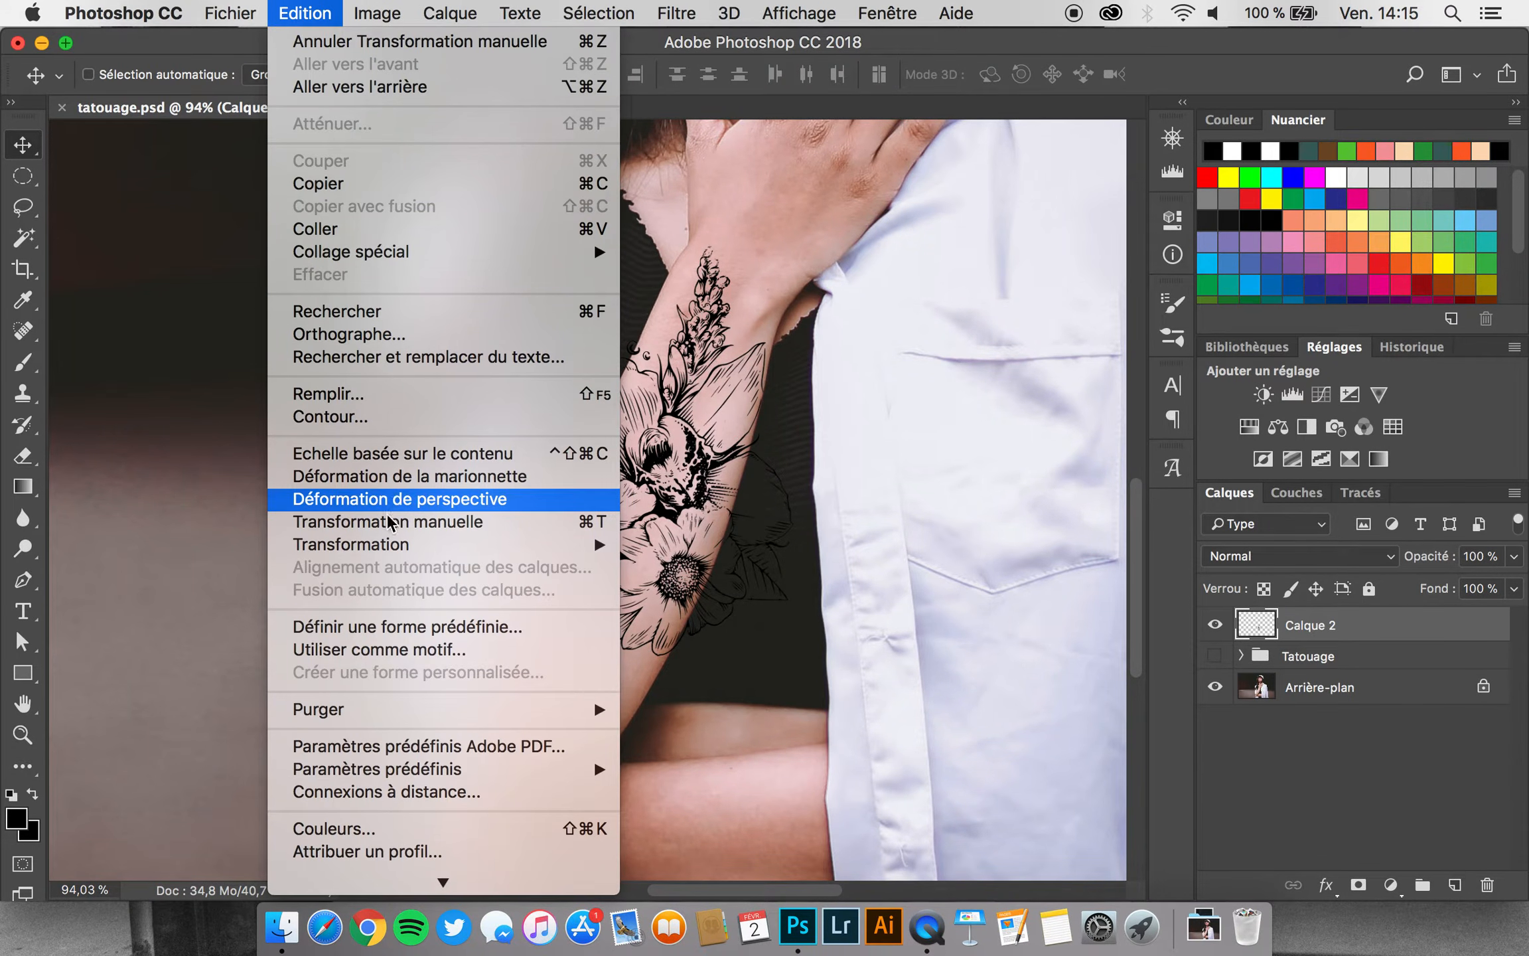
{"action": "mouse_move", "coordinate": [389, 543]}
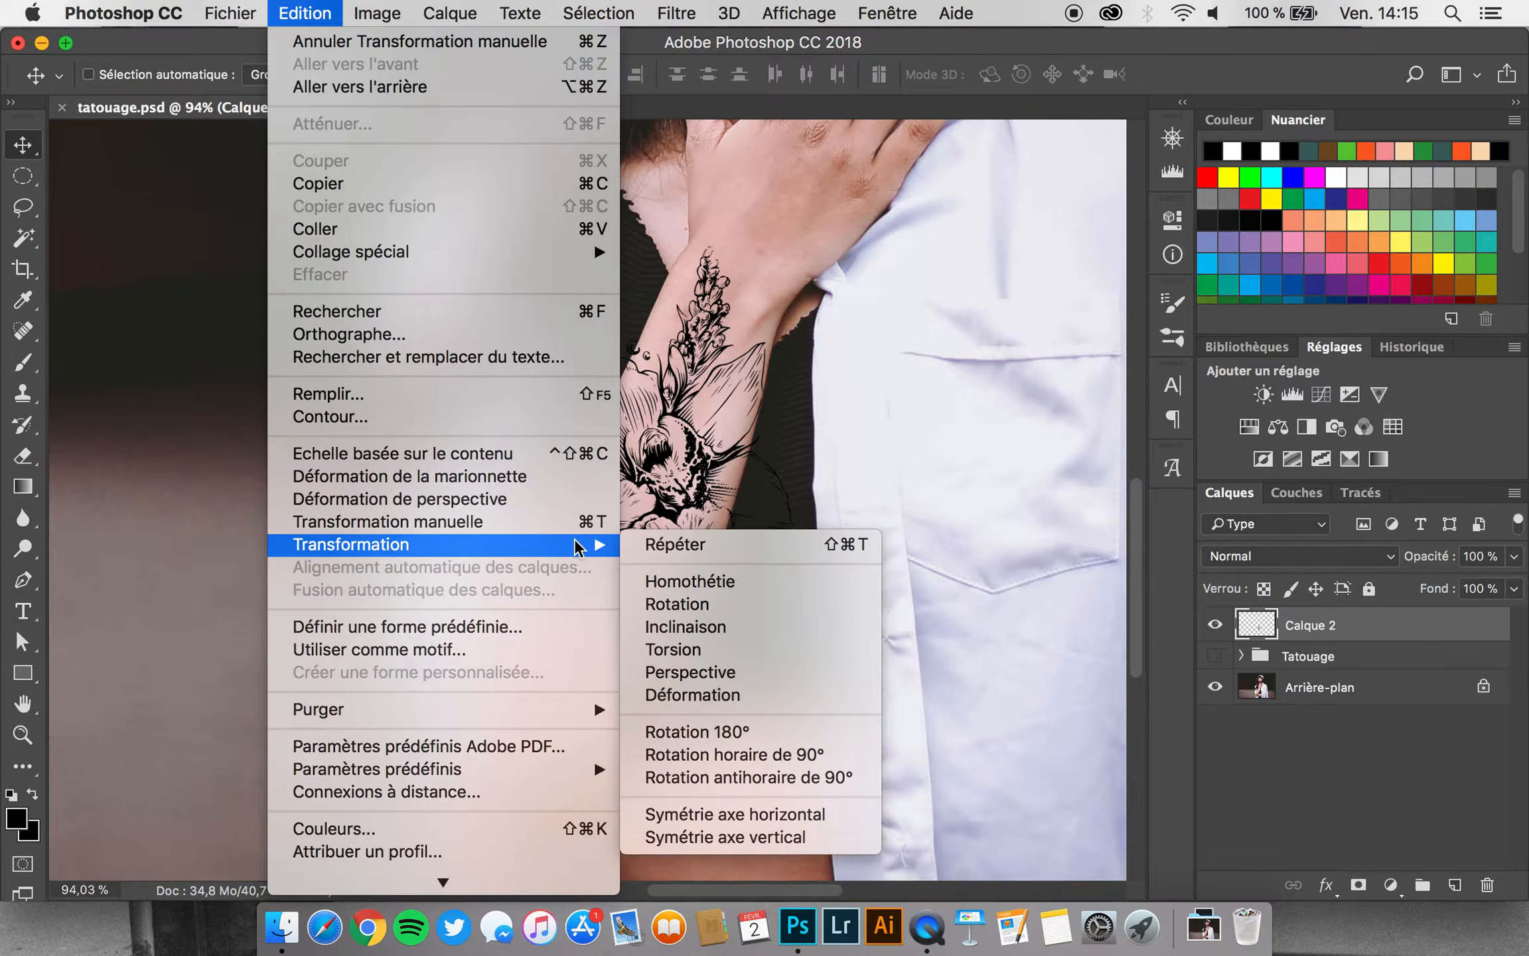
{"action": "left_click", "coordinate": [722, 697]}
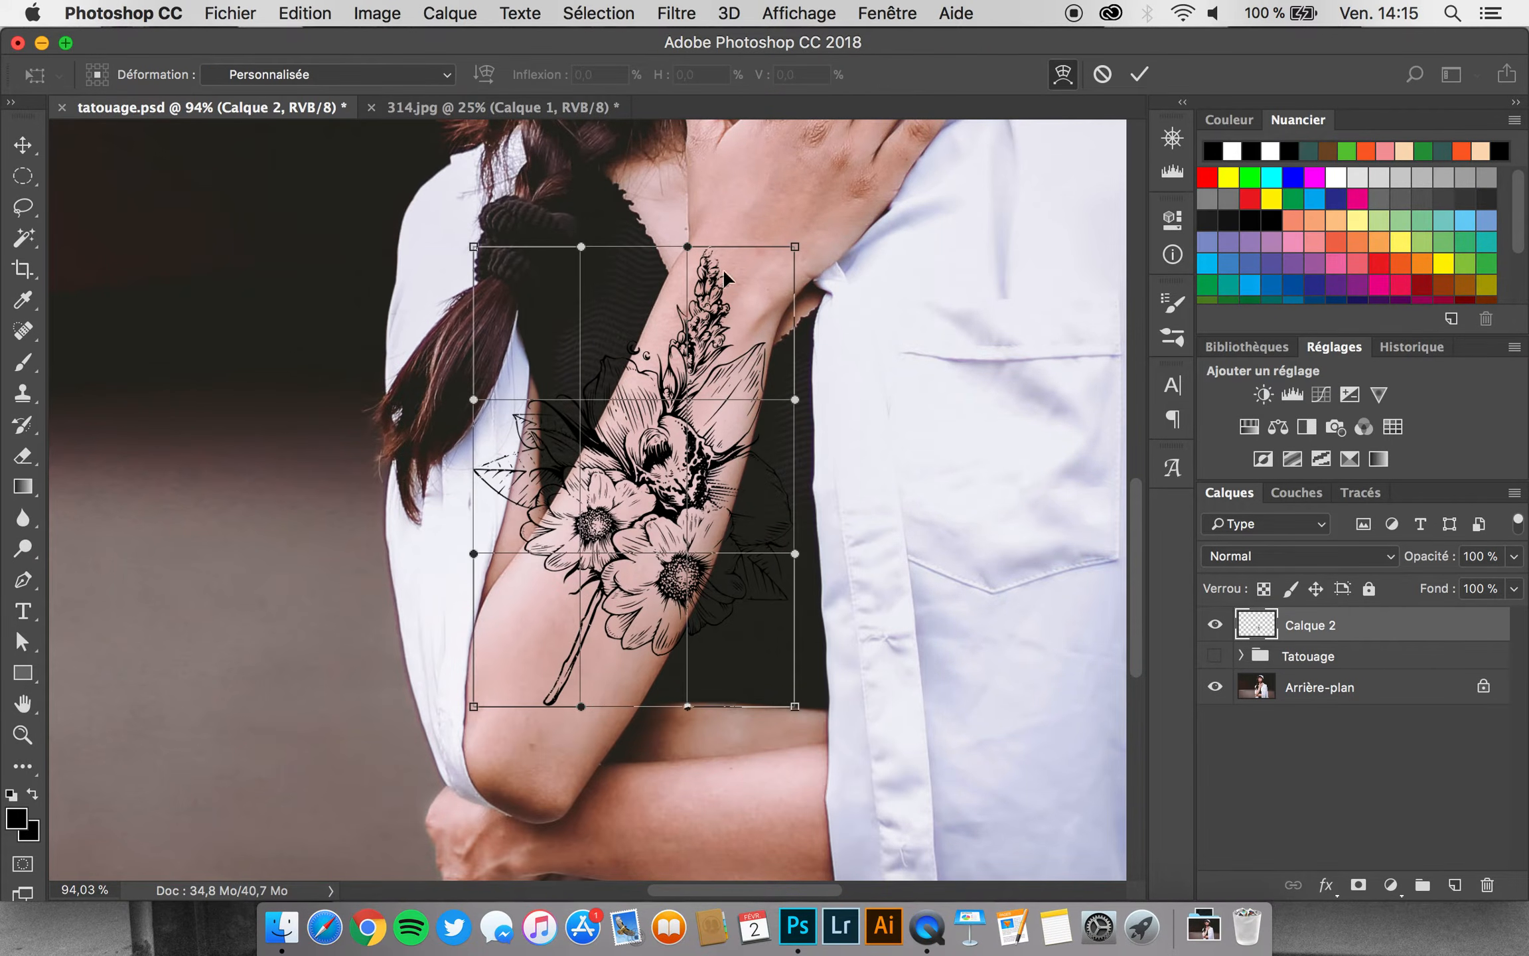
{"action": "left_click_drag", "start_coordinate": [474, 248], "coordinate": [521, 270]}
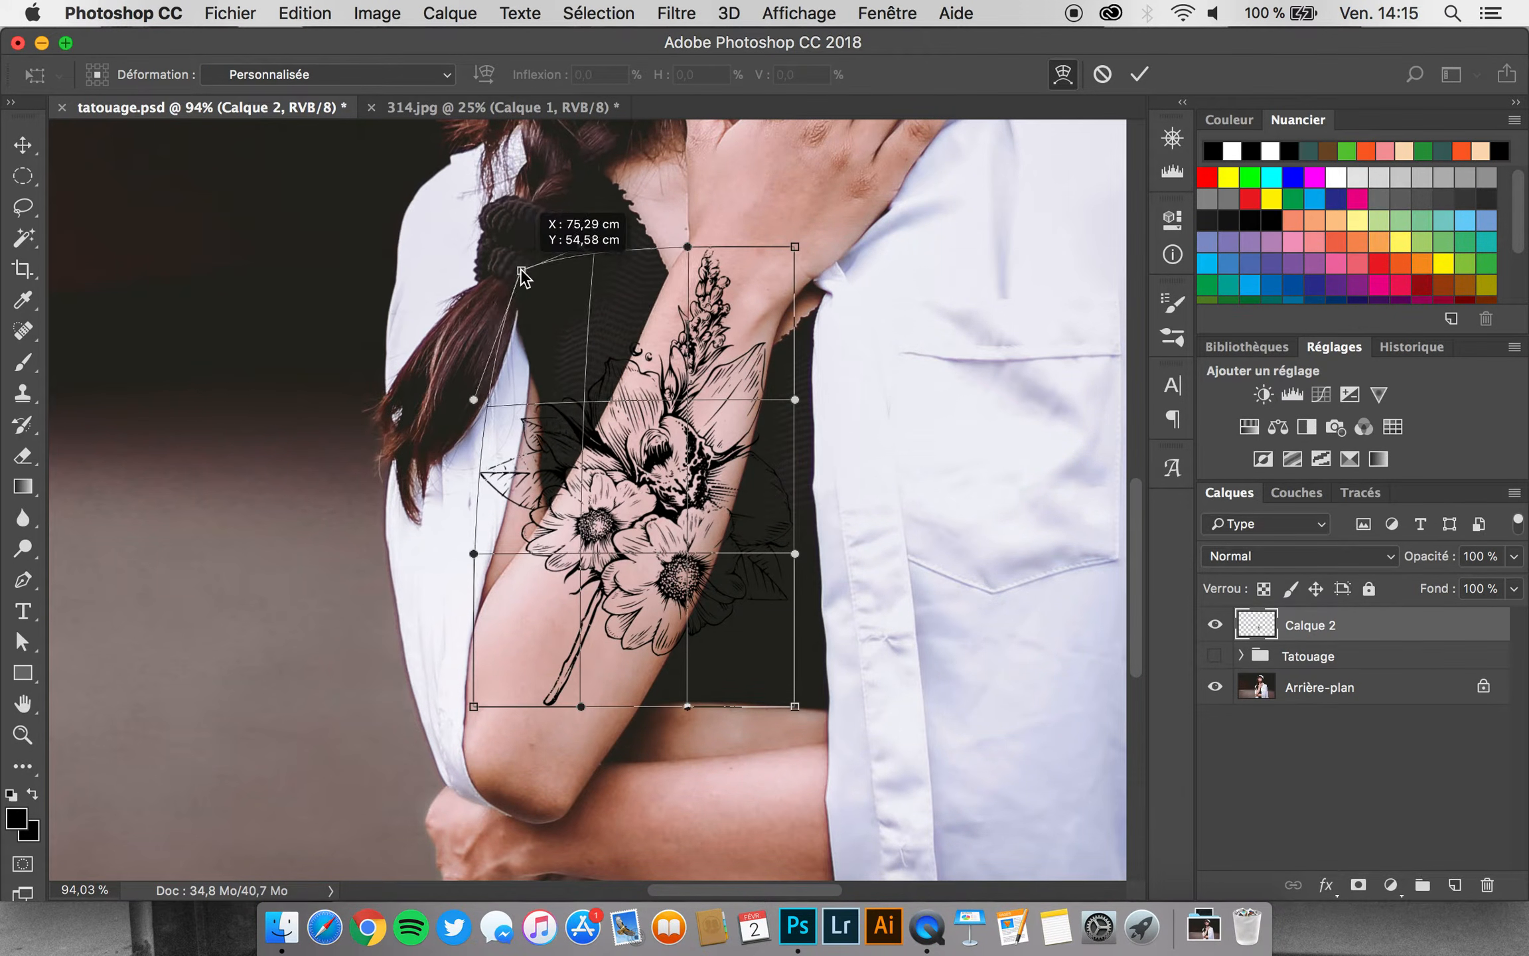
{"action": "left_click_drag", "start_coordinate": [490, 403], "coordinate": [523, 425]}
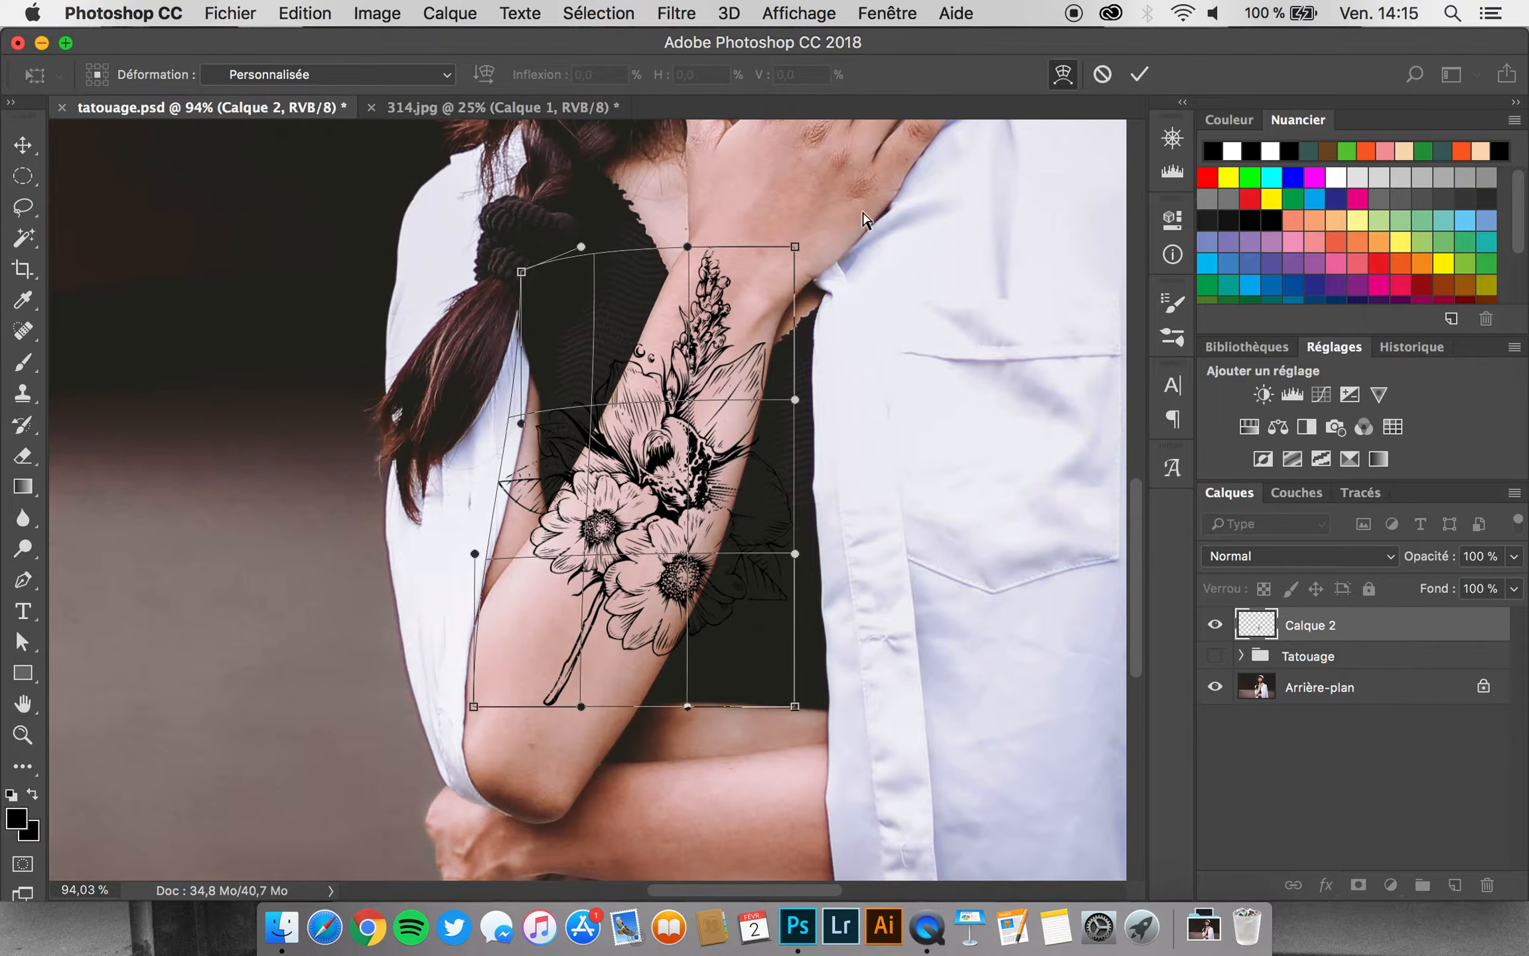
Reshape the warp's right side, lower corners and lower-left edge so the flowers and stem follow the forearm
{"action": "left_click_drag", "start_coordinate": [794, 247], "coordinate": [812, 244]}
{"action": "left_click_drag", "start_coordinate": [794, 555], "coordinate": [762, 559]}
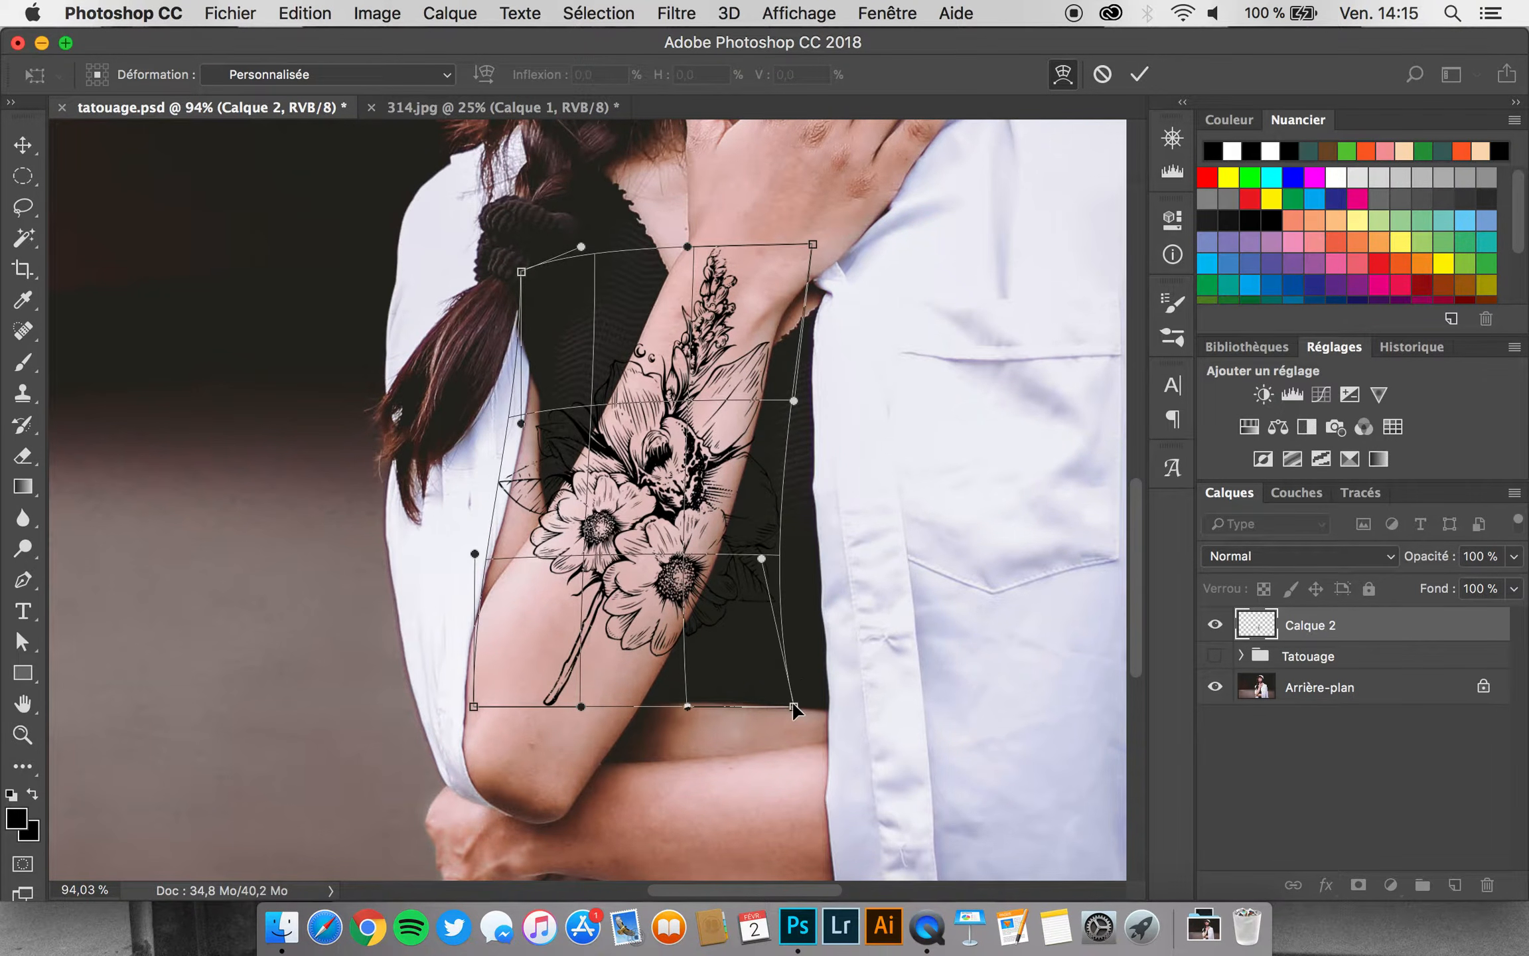
{"action": "left_click_drag", "start_coordinate": [792, 704], "coordinate": [545, 697]}
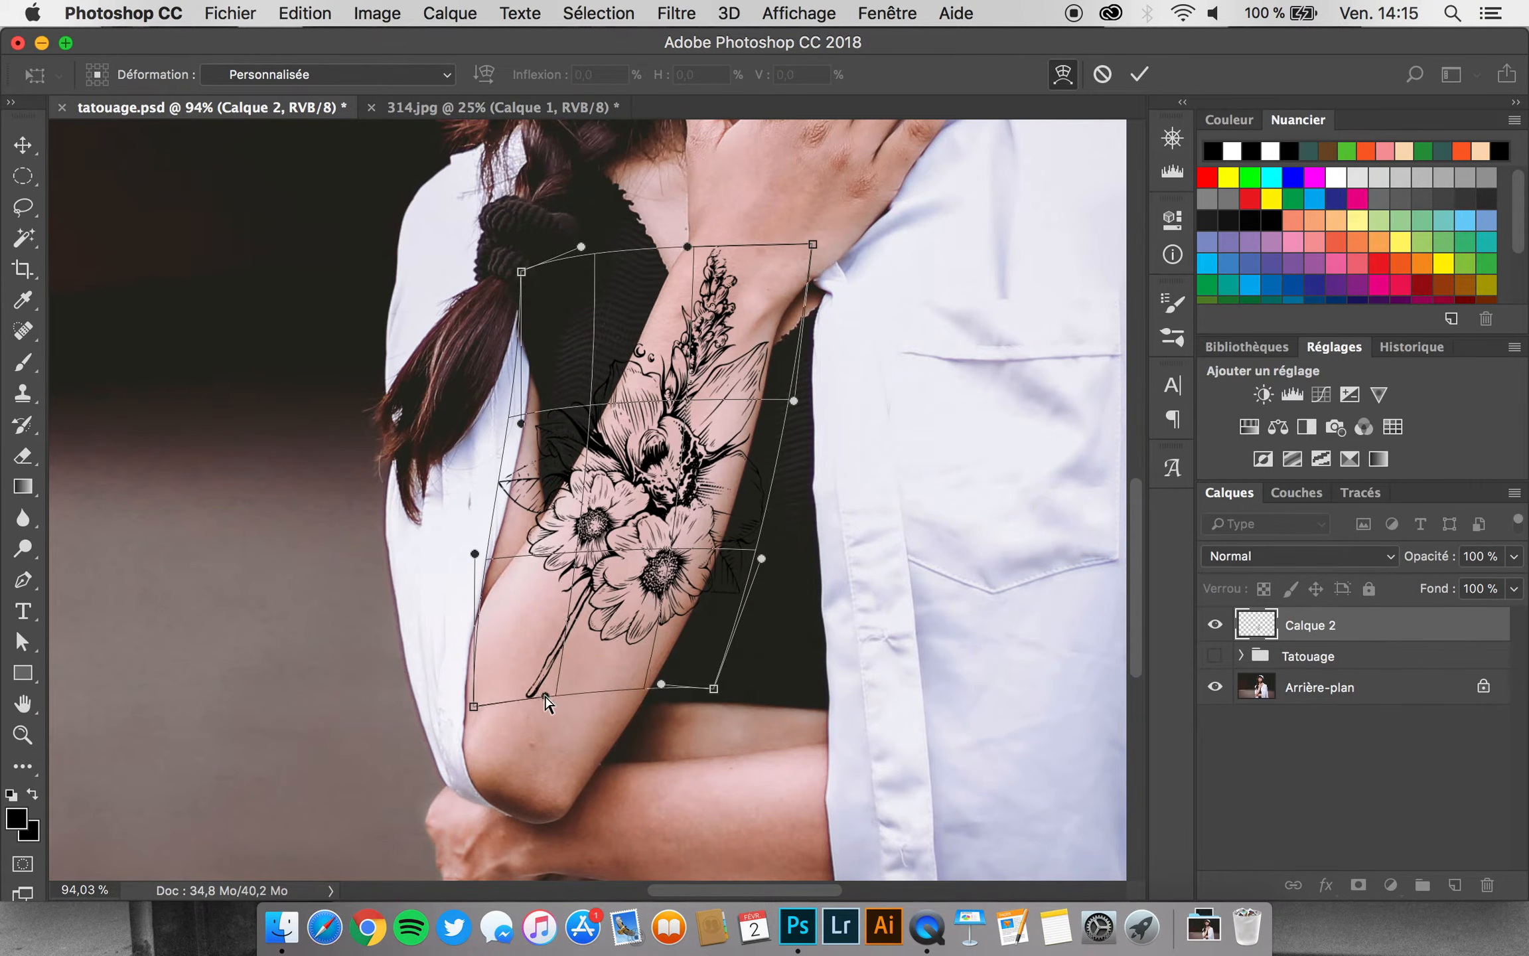
{"action": "left_click_drag", "start_coordinate": [473, 556], "coordinate": [504, 558]}
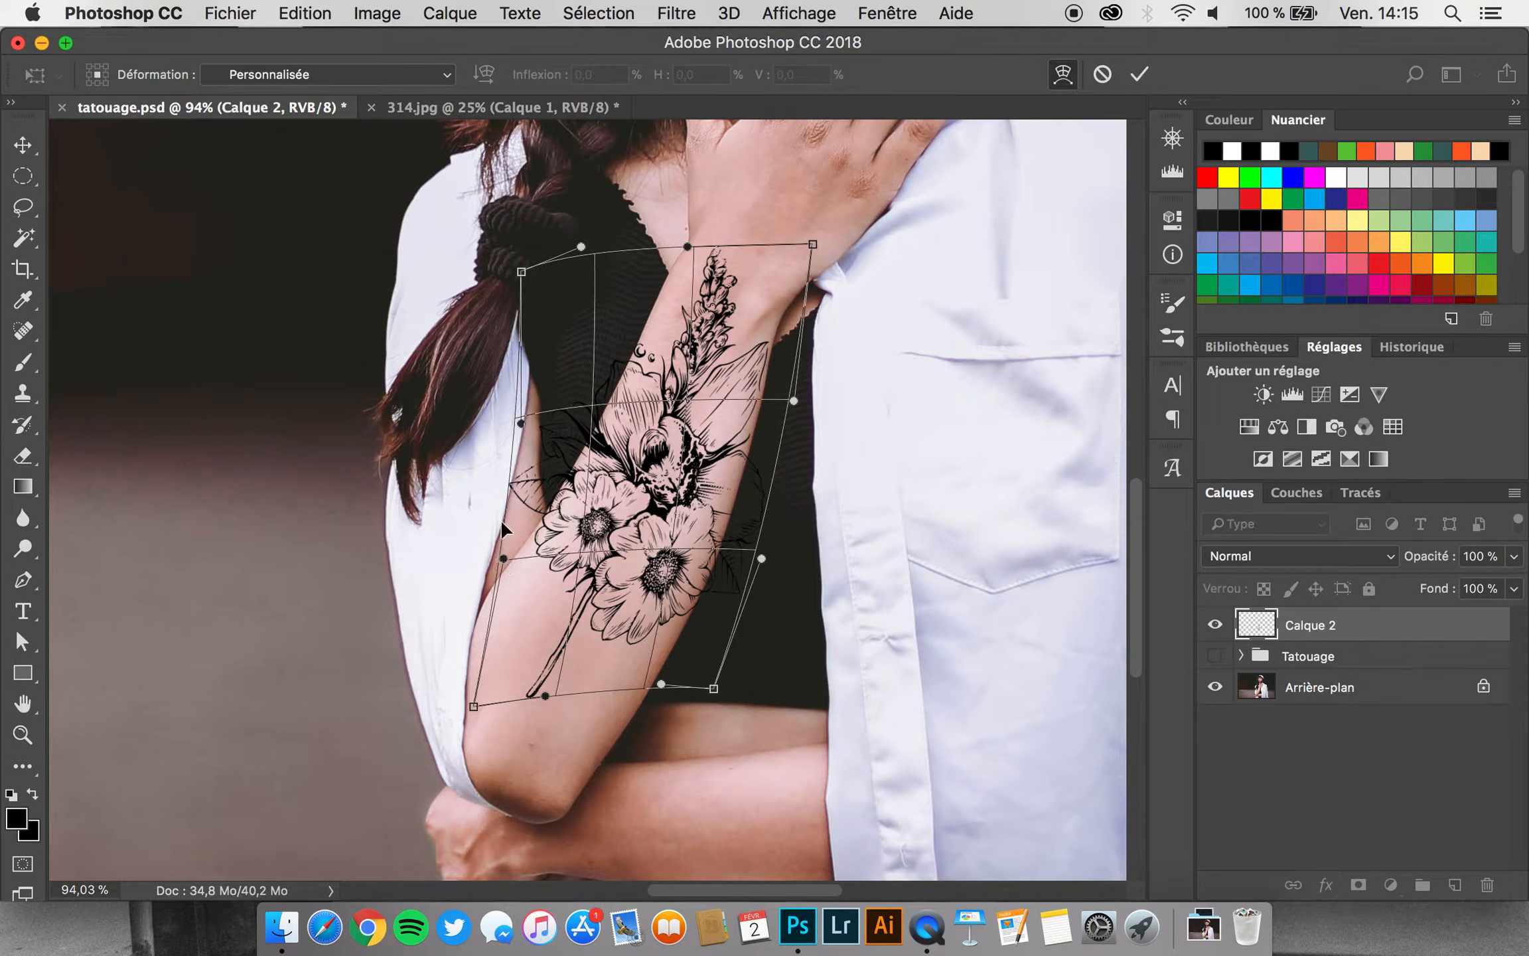
{"action": "left_click_drag", "start_coordinate": [474, 706], "coordinate": [452, 686]}
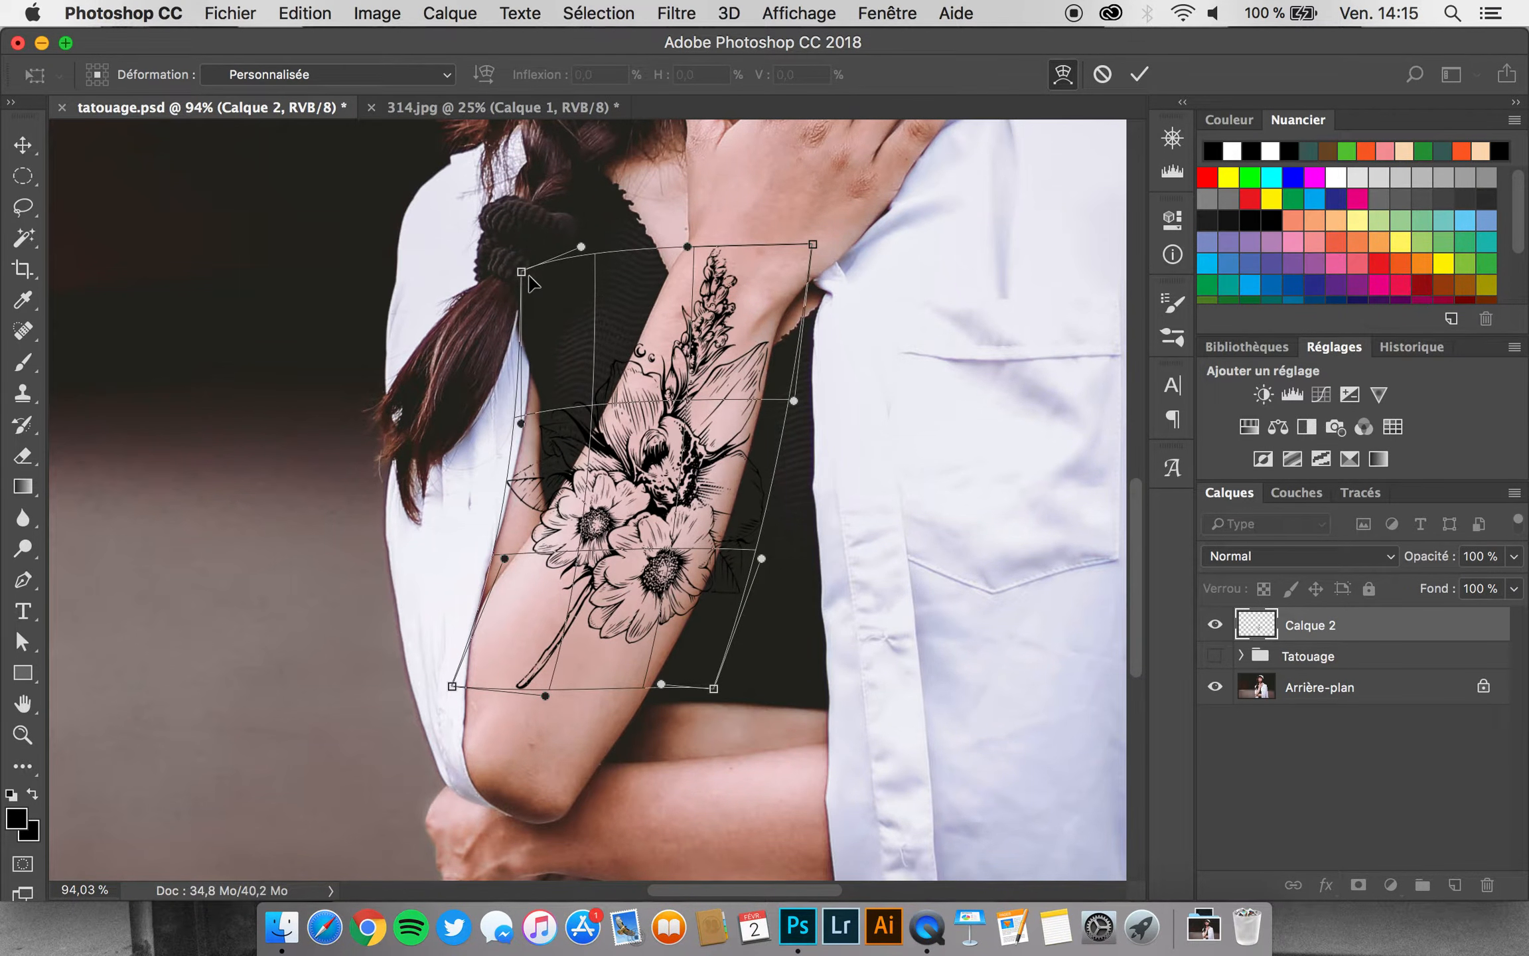
Adjust the warp's upper-left corner and upper edge to fit the drawing near the wrist, and apply the warp
{"action": "left_click_drag", "start_coordinate": [531, 275], "coordinate": [572, 282]}
{"action": "left_click_drag", "start_coordinate": [688, 247], "coordinate": [712, 252]}
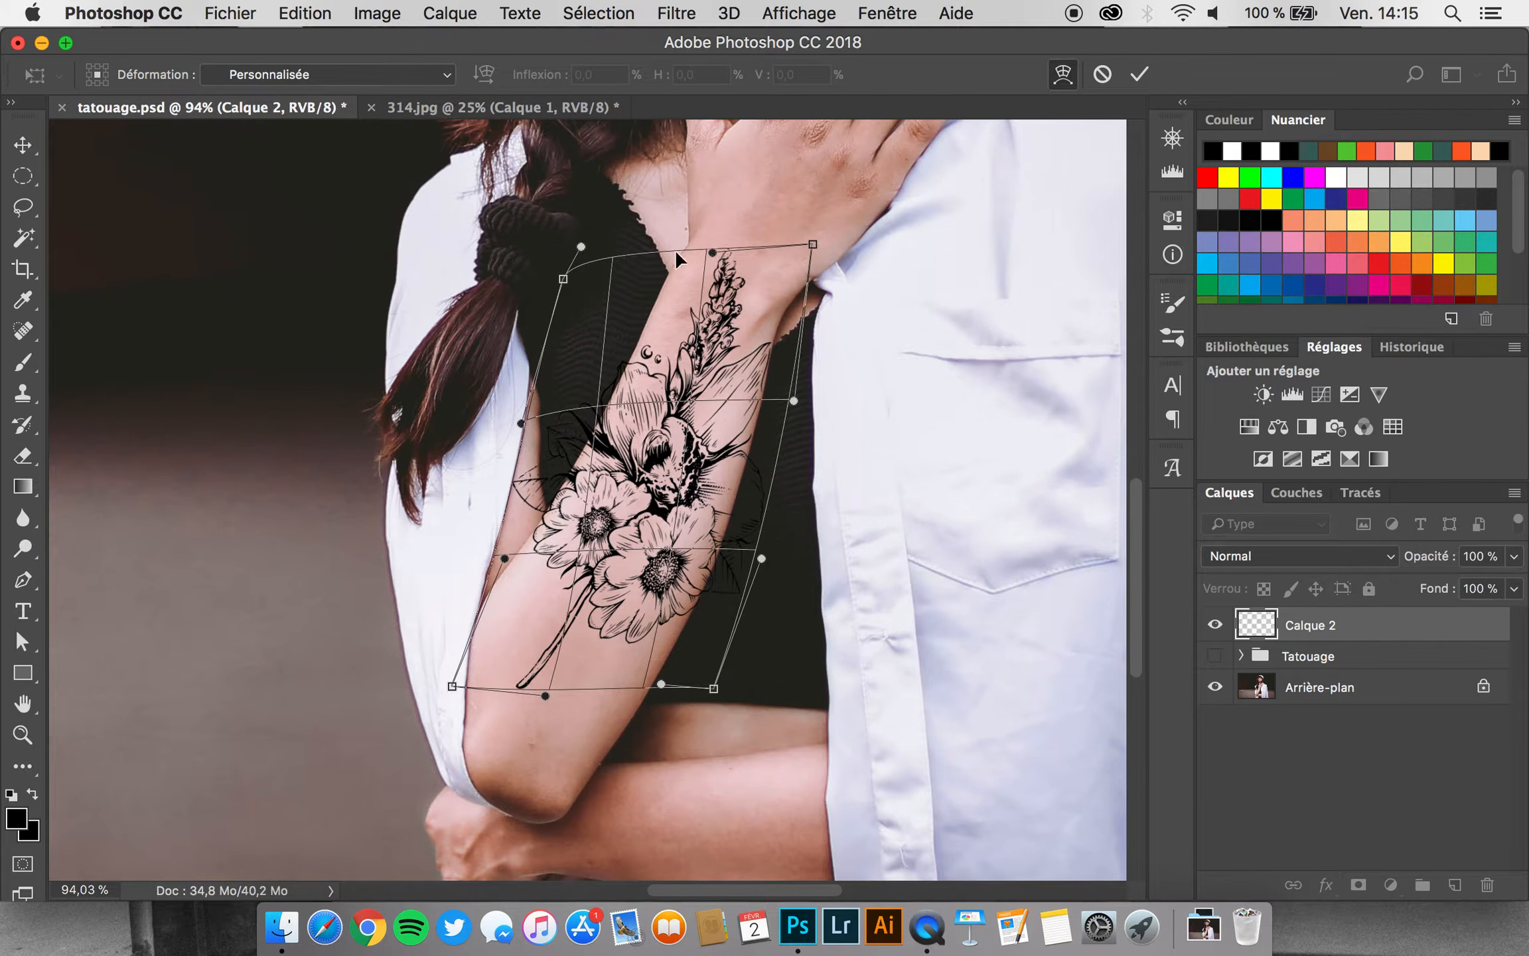
{"action": "left_click_drag", "start_coordinate": [580, 246], "coordinate": [619, 279]}
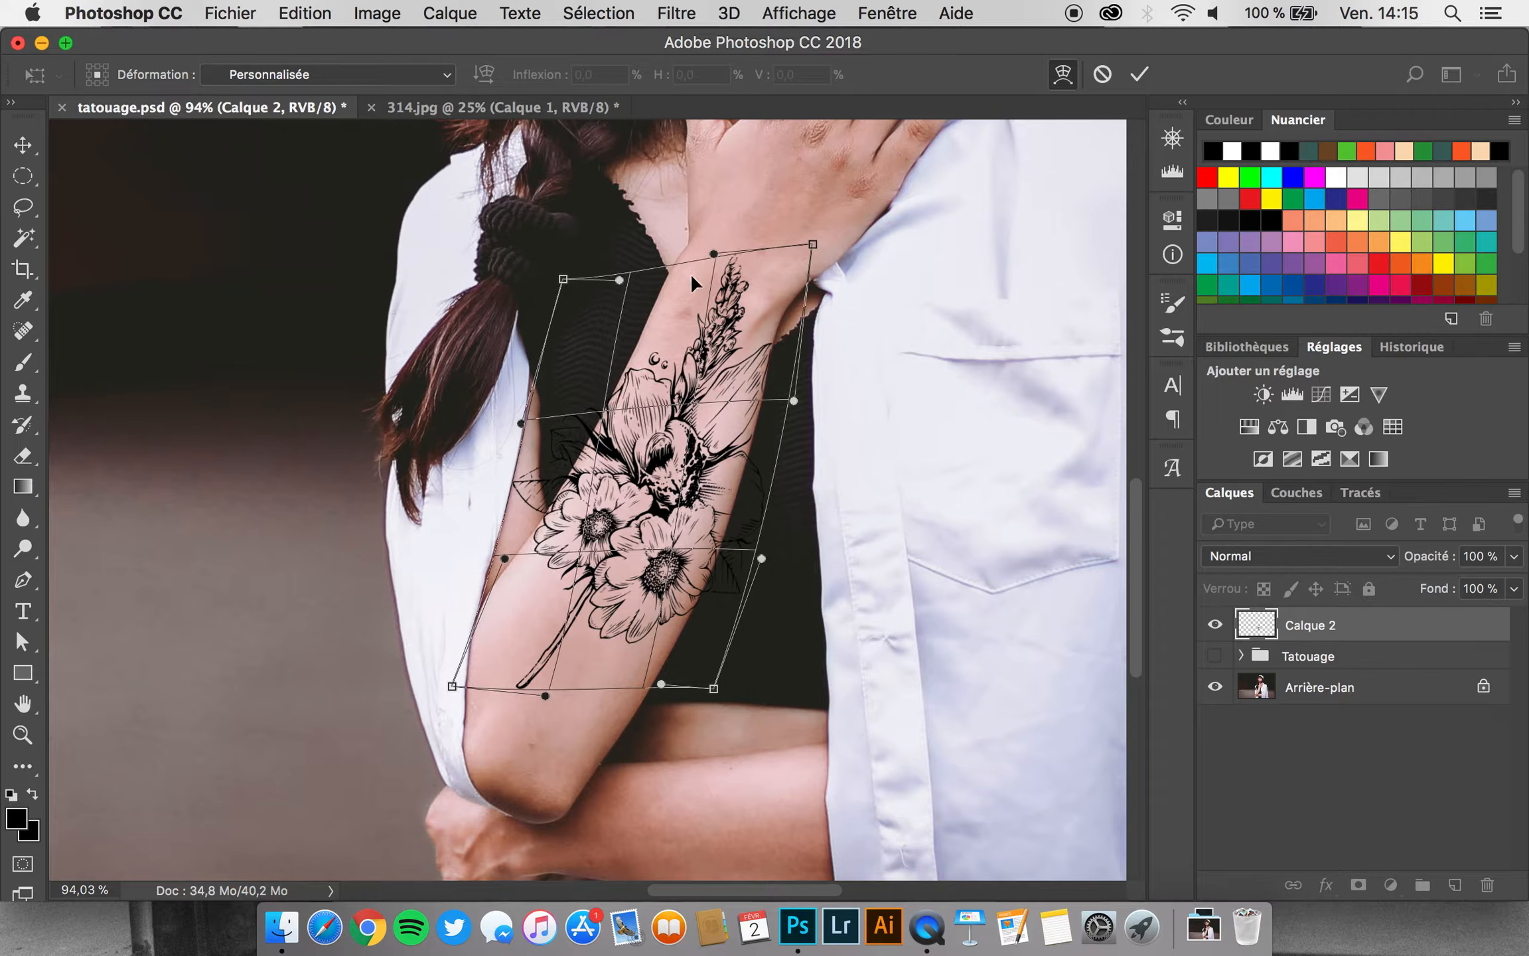
{"action": "left_click_drag", "start_coordinate": [711, 252], "coordinate": [696, 249]}
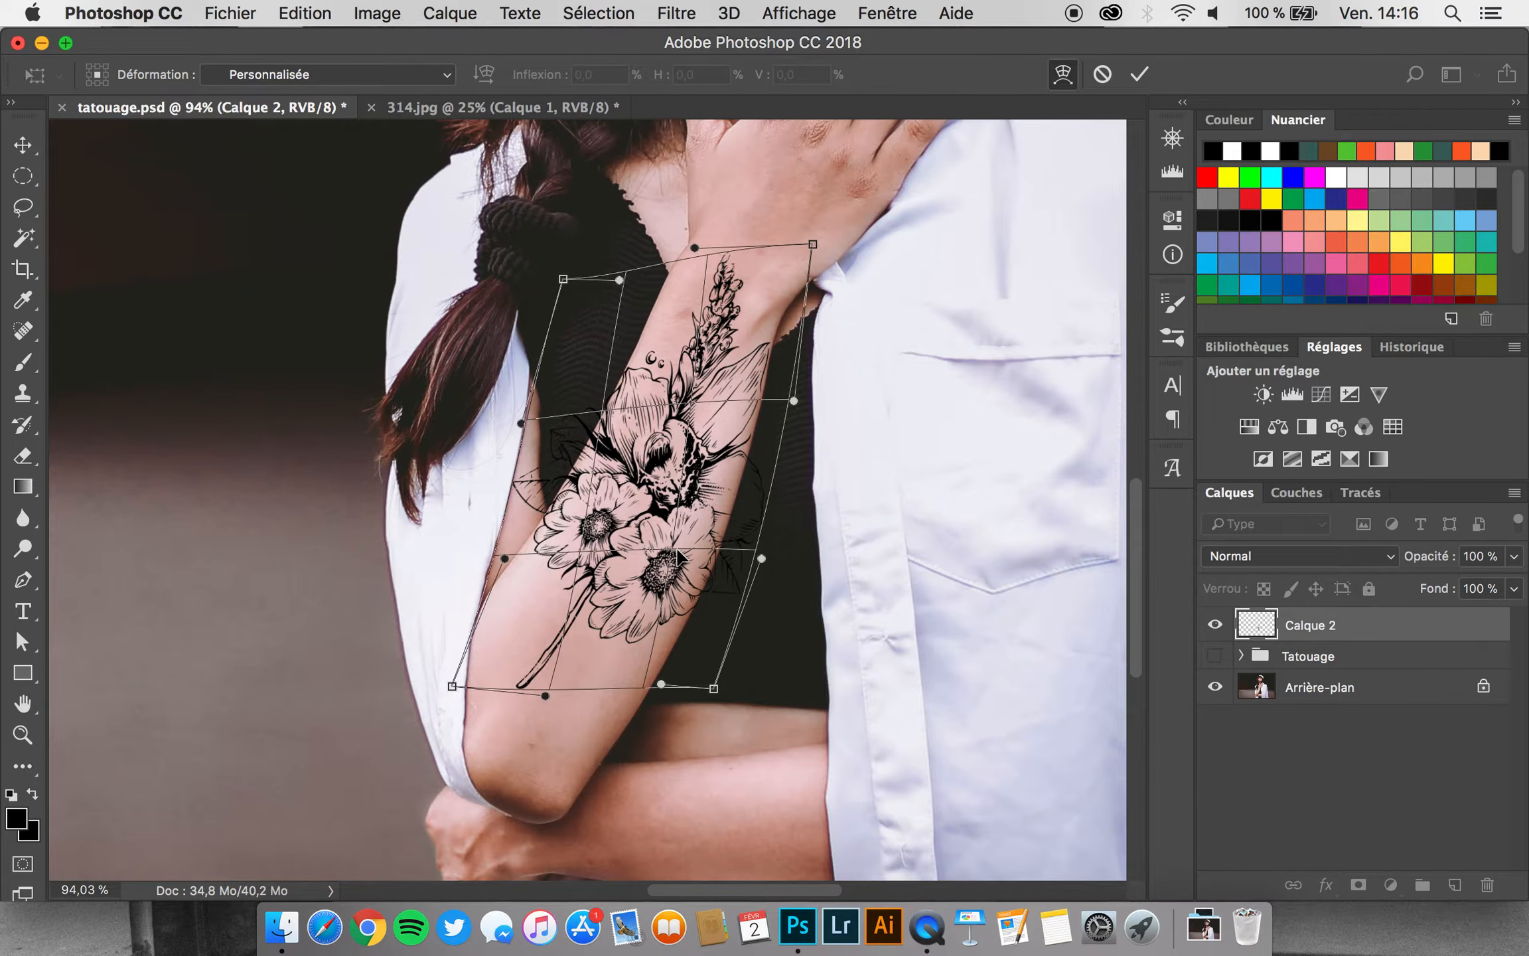
{"action": "key", "text": "Return"}
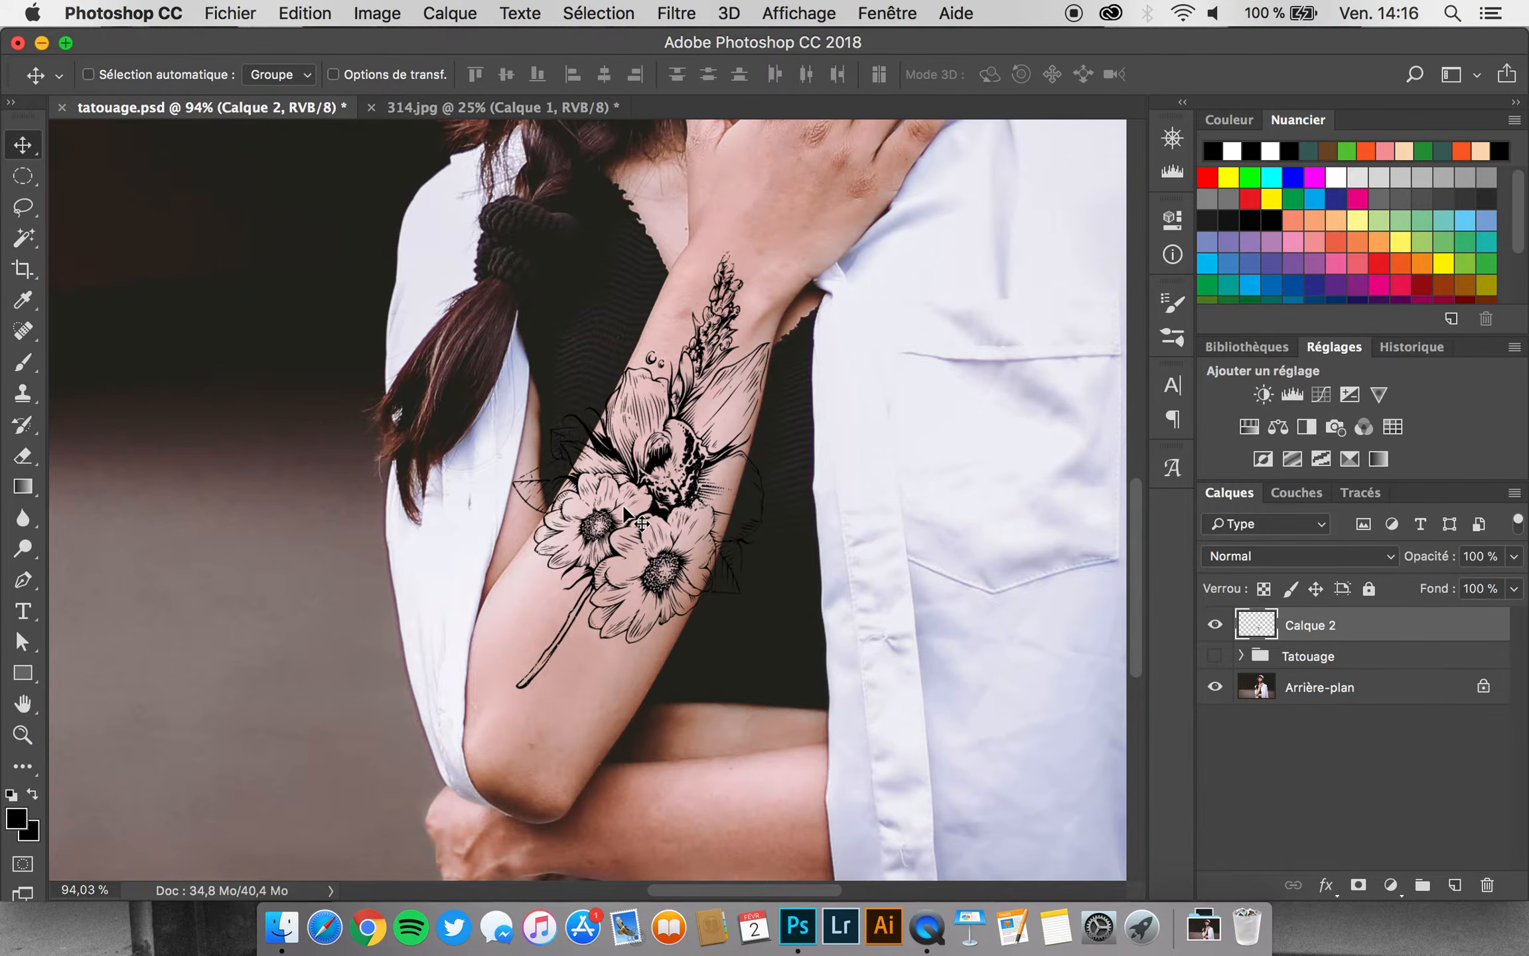
Add a layer mask to Calque 2 and ready a black hard round Brush at 50 px and 100 % hardness
{"action": "scroll", "coordinate": [580, 490], "scroll_direction": "up", "scroll_amount": 5}
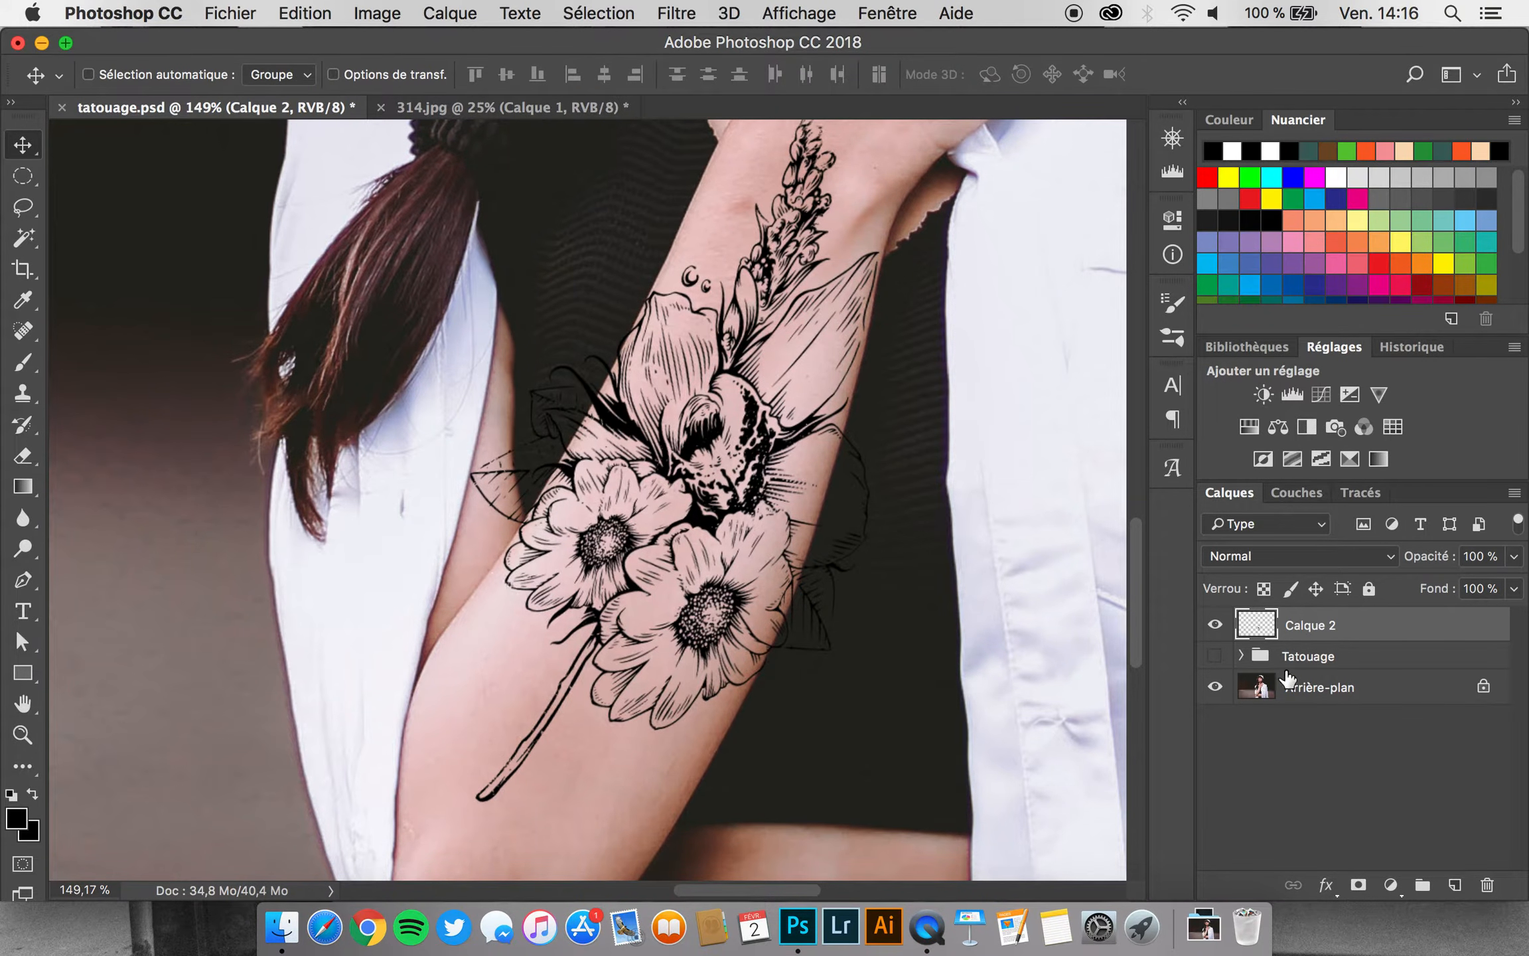
{"action": "left_click", "coordinate": [1359, 889]}
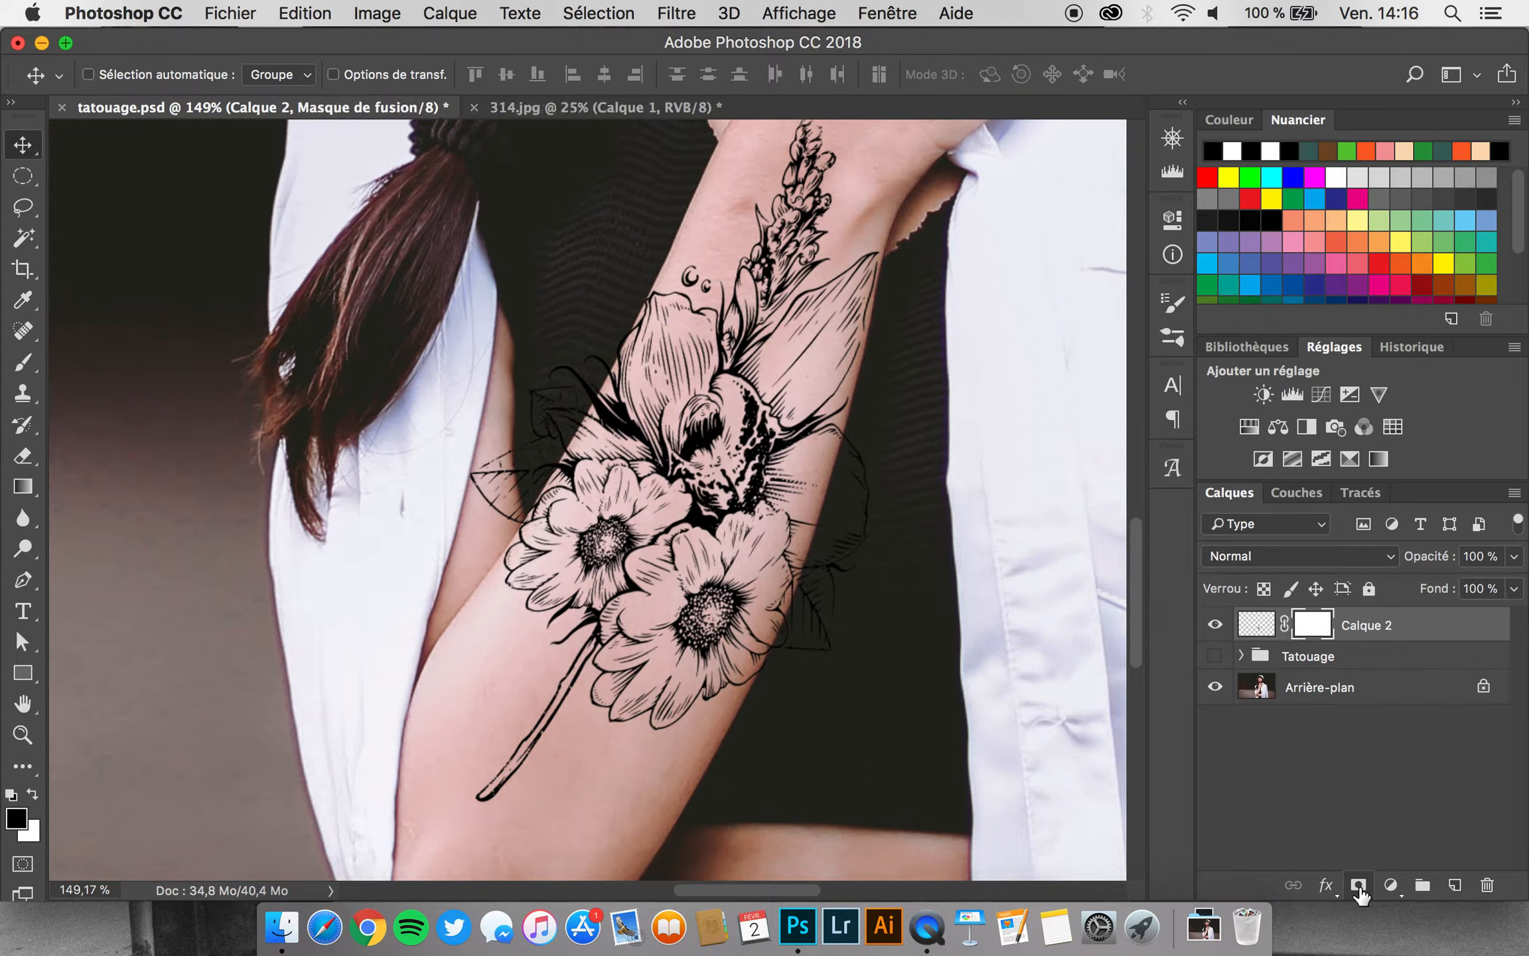
{"action": "left_click", "coordinate": [22, 365]}
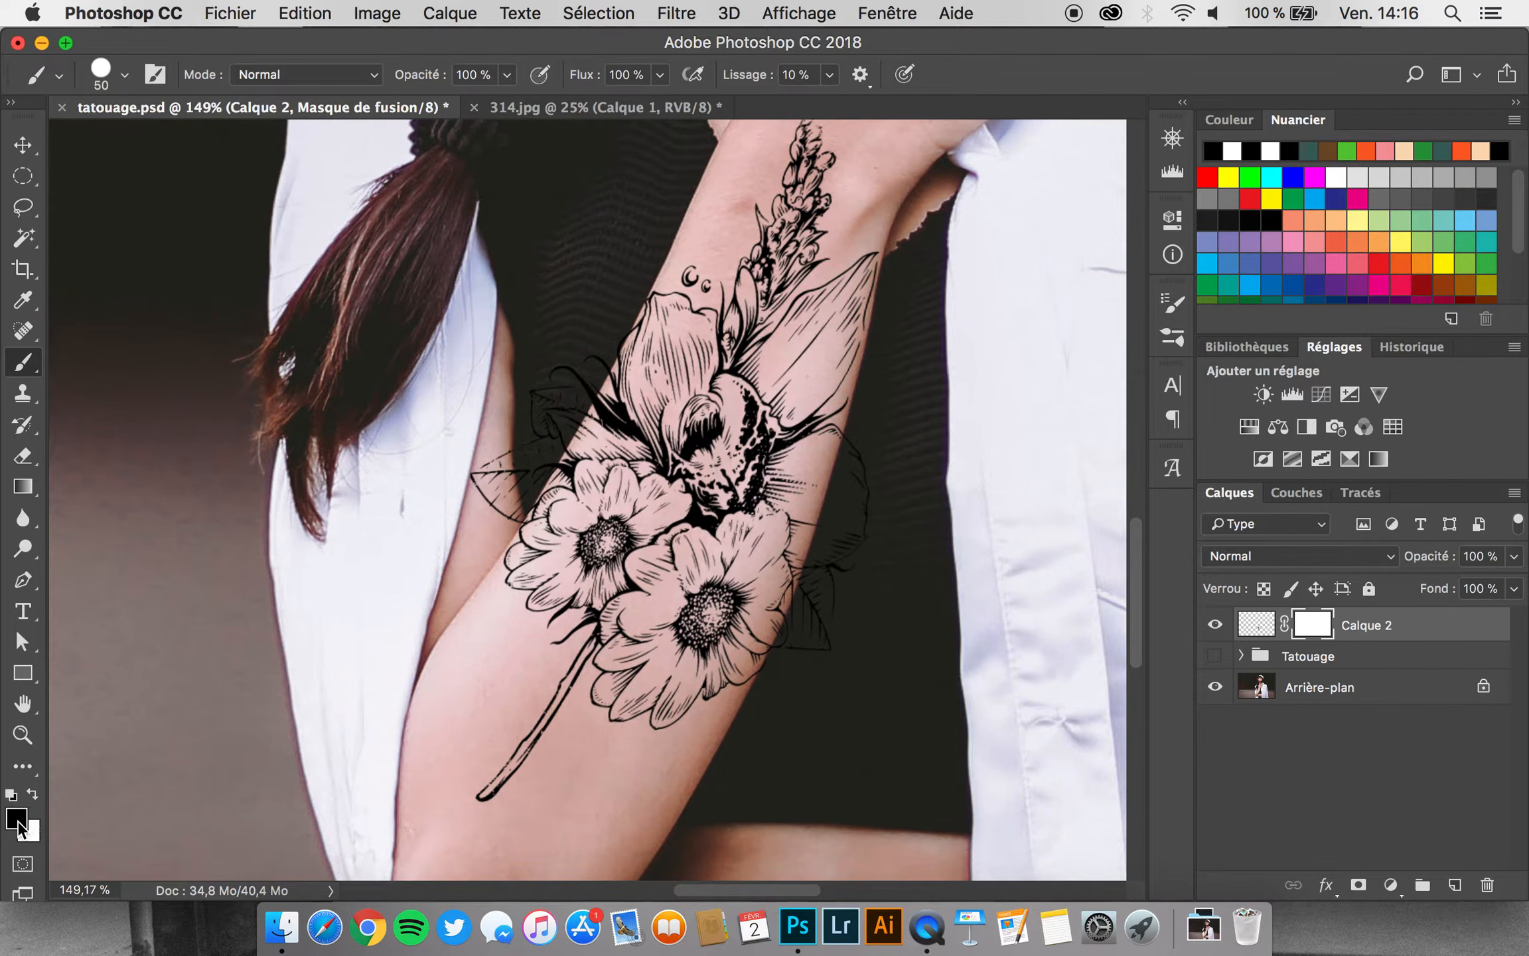
{"action": "left_click", "coordinate": [124, 77]}
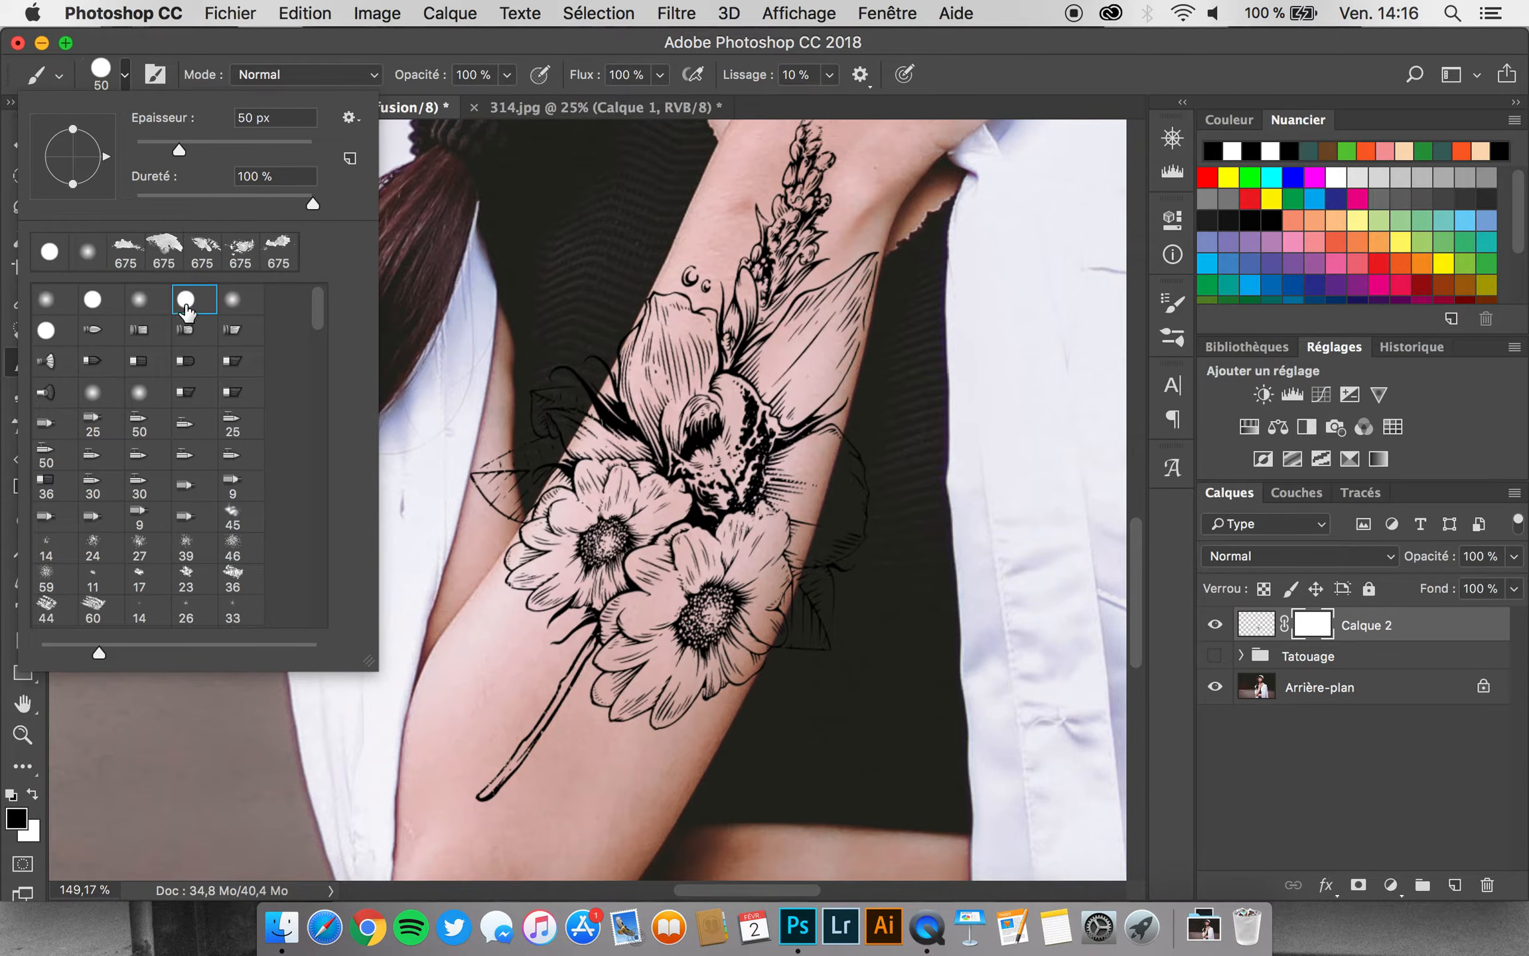
{"action": "left_click", "coordinate": [380, 38]}
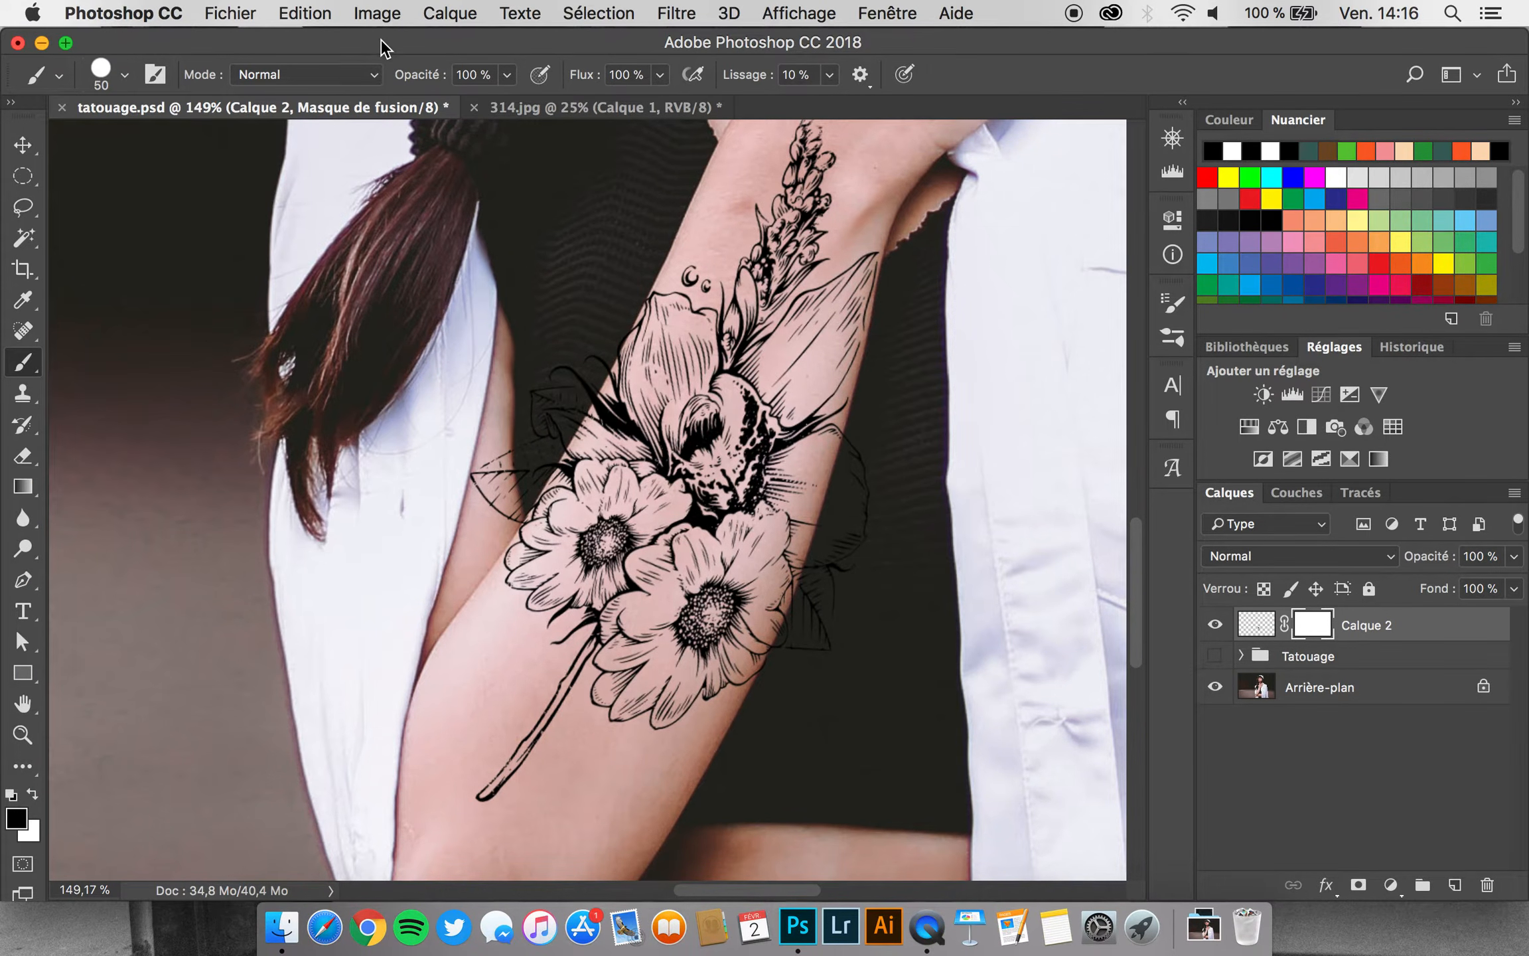
Paint black on the mask to hide the leaves and lines that overflow the forearm's left edge
{"action": "scroll", "coordinate": [484, 233], "scroll_direction": "up", "scroll_amount": 6}
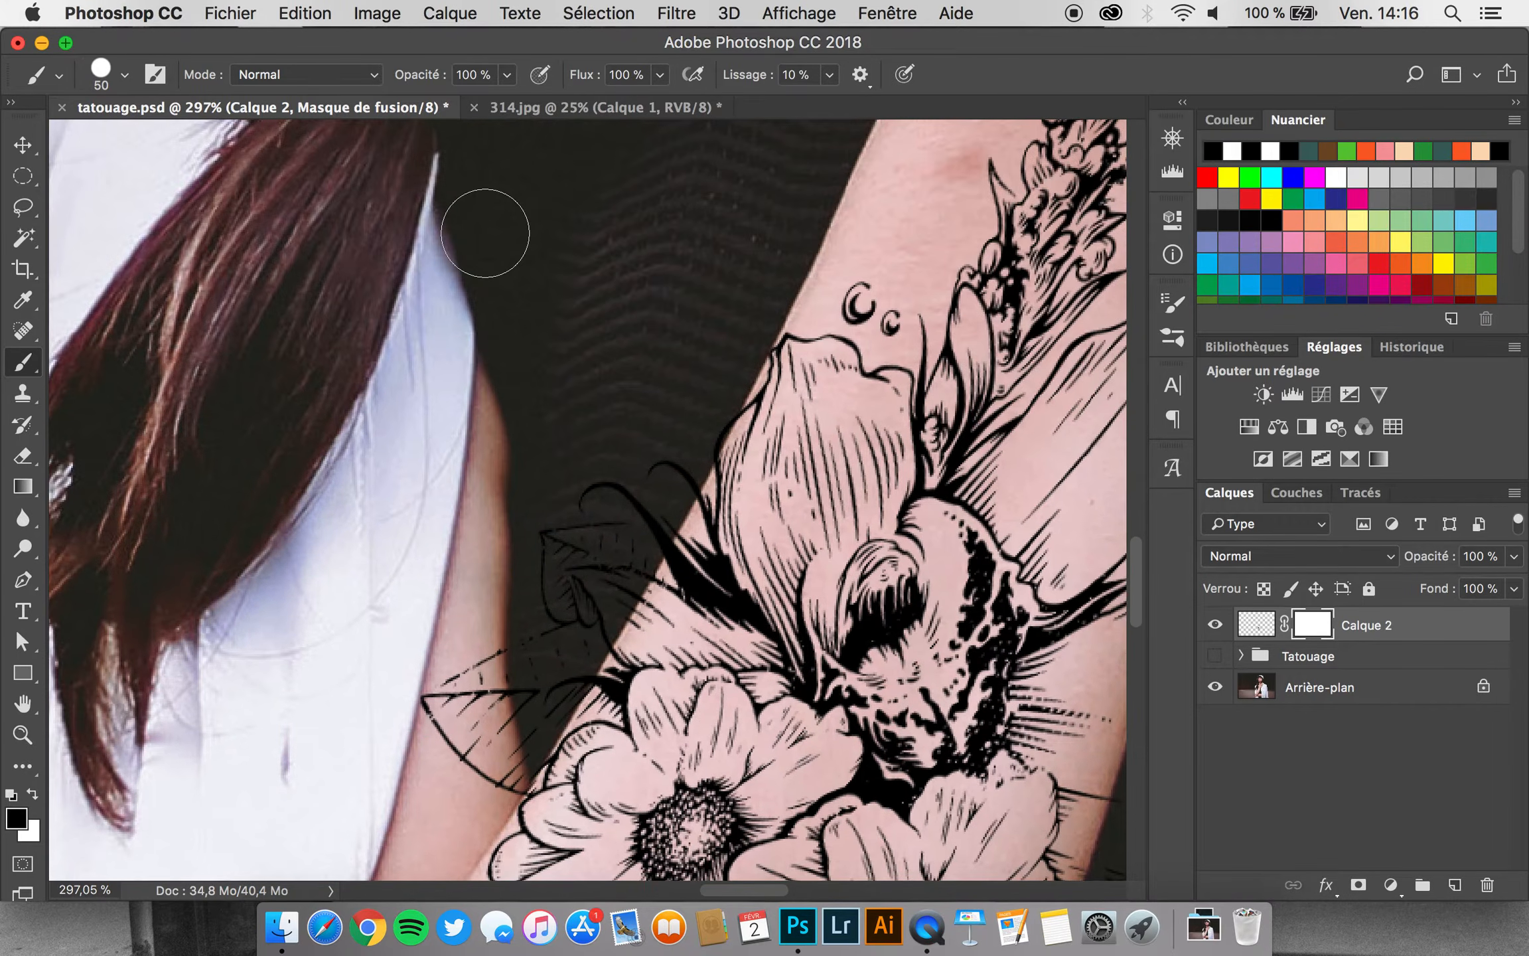
{"action": "scroll", "coordinate": [485, 233], "scroll_direction": "up", "scroll_amount": 1}
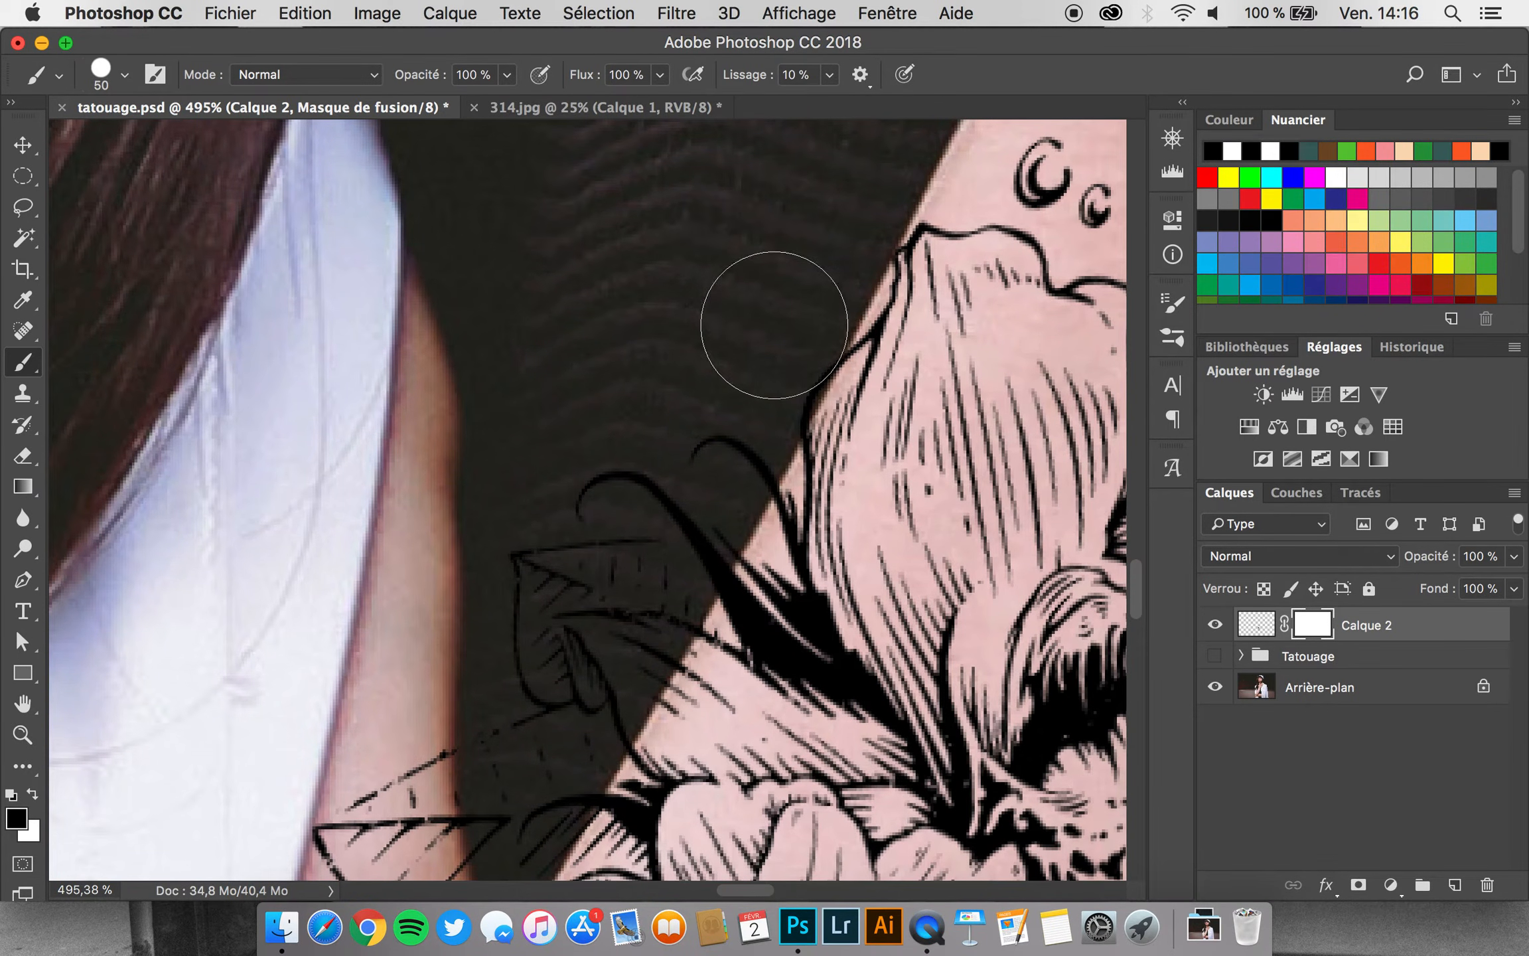
{"action": "mouse_move", "coordinate": [774, 326]}
{"action": "left_mouse_down"}
{"action": "mouse_move", "coordinate": [751, 324]}
{"action": "mouse_move", "coordinate": [707, 467]}
{"action": "mouse_move", "coordinate": [683, 444]}
{"action": "mouse_move", "coordinate": [649, 529]}
{"action": "mouse_move", "coordinate": [668, 540]}
{"action": "mouse_move", "coordinate": [658, 529]}
{"action": "left_mouse_up"}
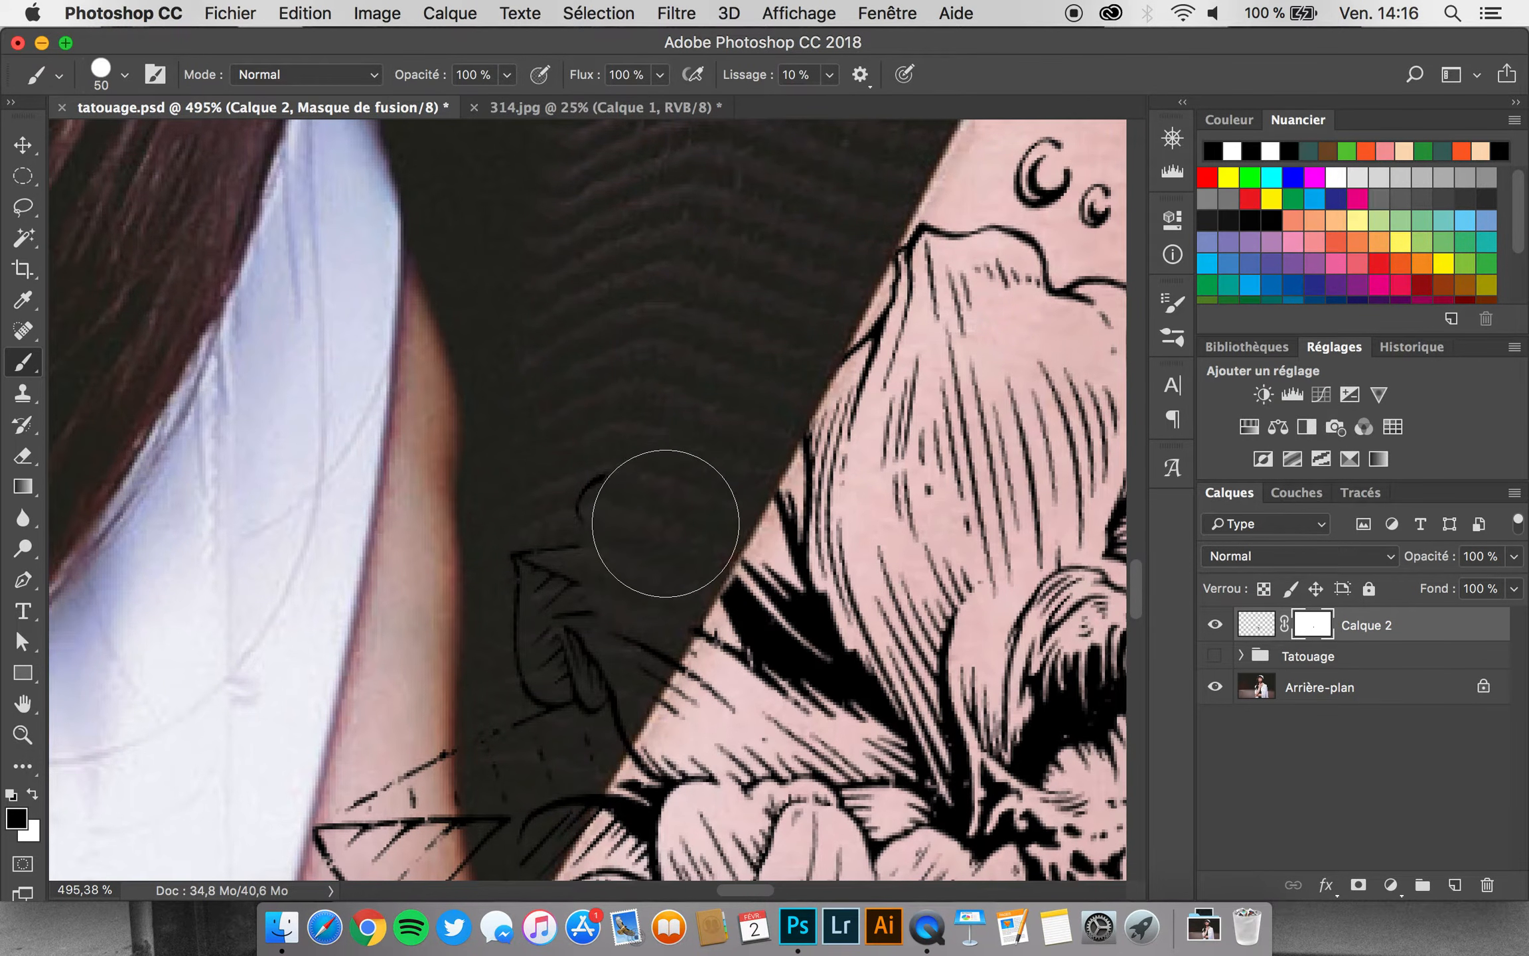
{"action": "key", "text": "super+z"}
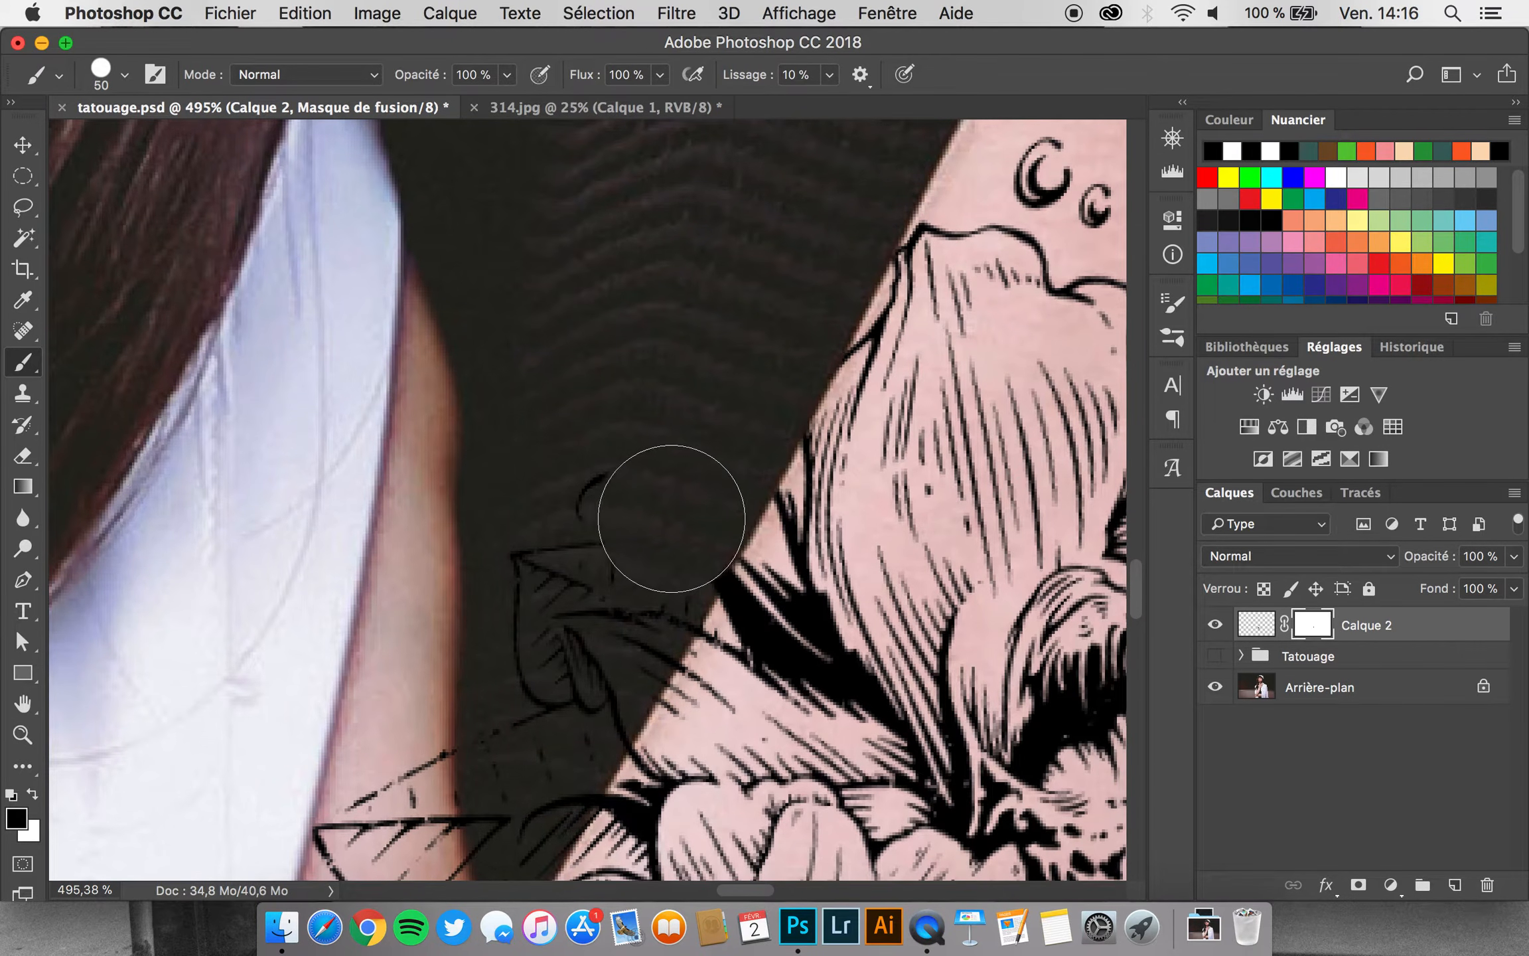
{"action": "mouse_move", "coordinate": [648, 543]}
{"action": "left_mouse_down"}
{"action": "mouse_move", "coordinate": [556, 598]}
{"action": "mouse_move", "coordinate": [604, 352]}
{"action": "mouse_move", "coordinate": [614, 444]}
{"action": "mouse_move", "coordinate": [587, 471]}
{"action": "mouse_move", "coordinate": [641, 446]}
{"action": "mouse_move", "coordinate": [635, 433]}
{"action": "mouse_move", "coordinate": [594, 495]}
{"action": "mouse_move", "coordinate": [584, 552]}
{"action": "mouse_move", "coordinate": [557, 547]}
{"action": "mouse_move", "coordinate": [546, 607]}
{"action": "left_mouse_up"}
{"action": "scroll", "coordinate": [557, 595], "scroll_direction": "down", "scroll_amount": 5}
{"action": "scroll", "coordinate": [547, 607], "scroll_direction": "down", "scroll_amount": 4}
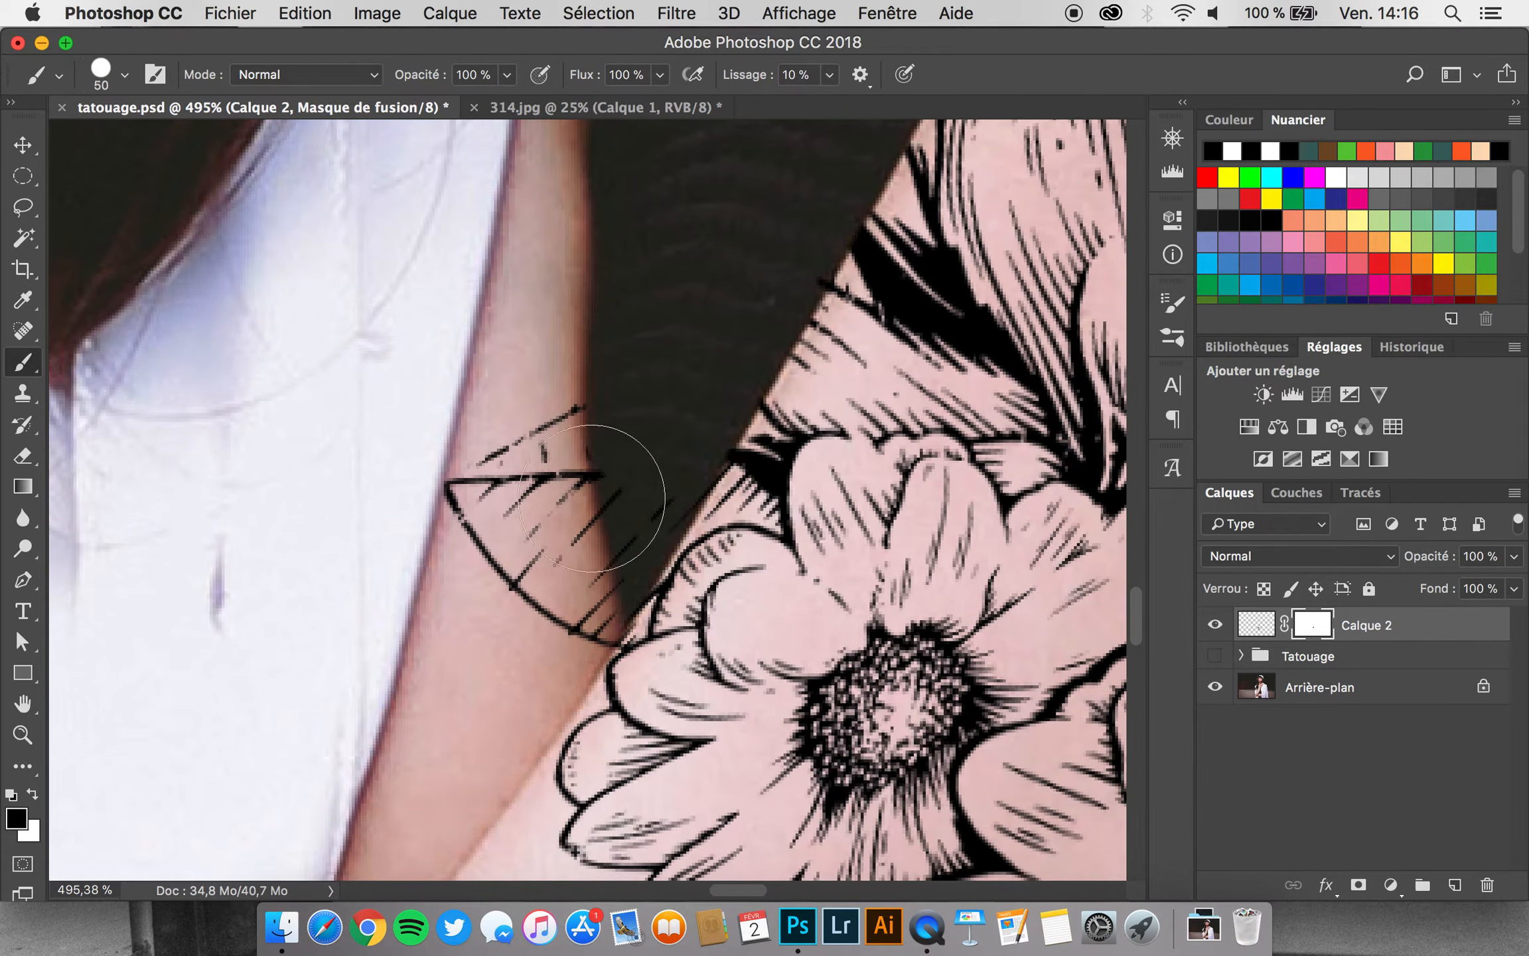
{"action": "mouse_move", "coordinate": [614, 505]}
{"action": "left_mouse_down"}
{"action": "mouse_move", "coordinate": [385, 524]}
{"action": "mouse_move", "coordinate": [517, 580]}
{"action": "left_mouse_up"}
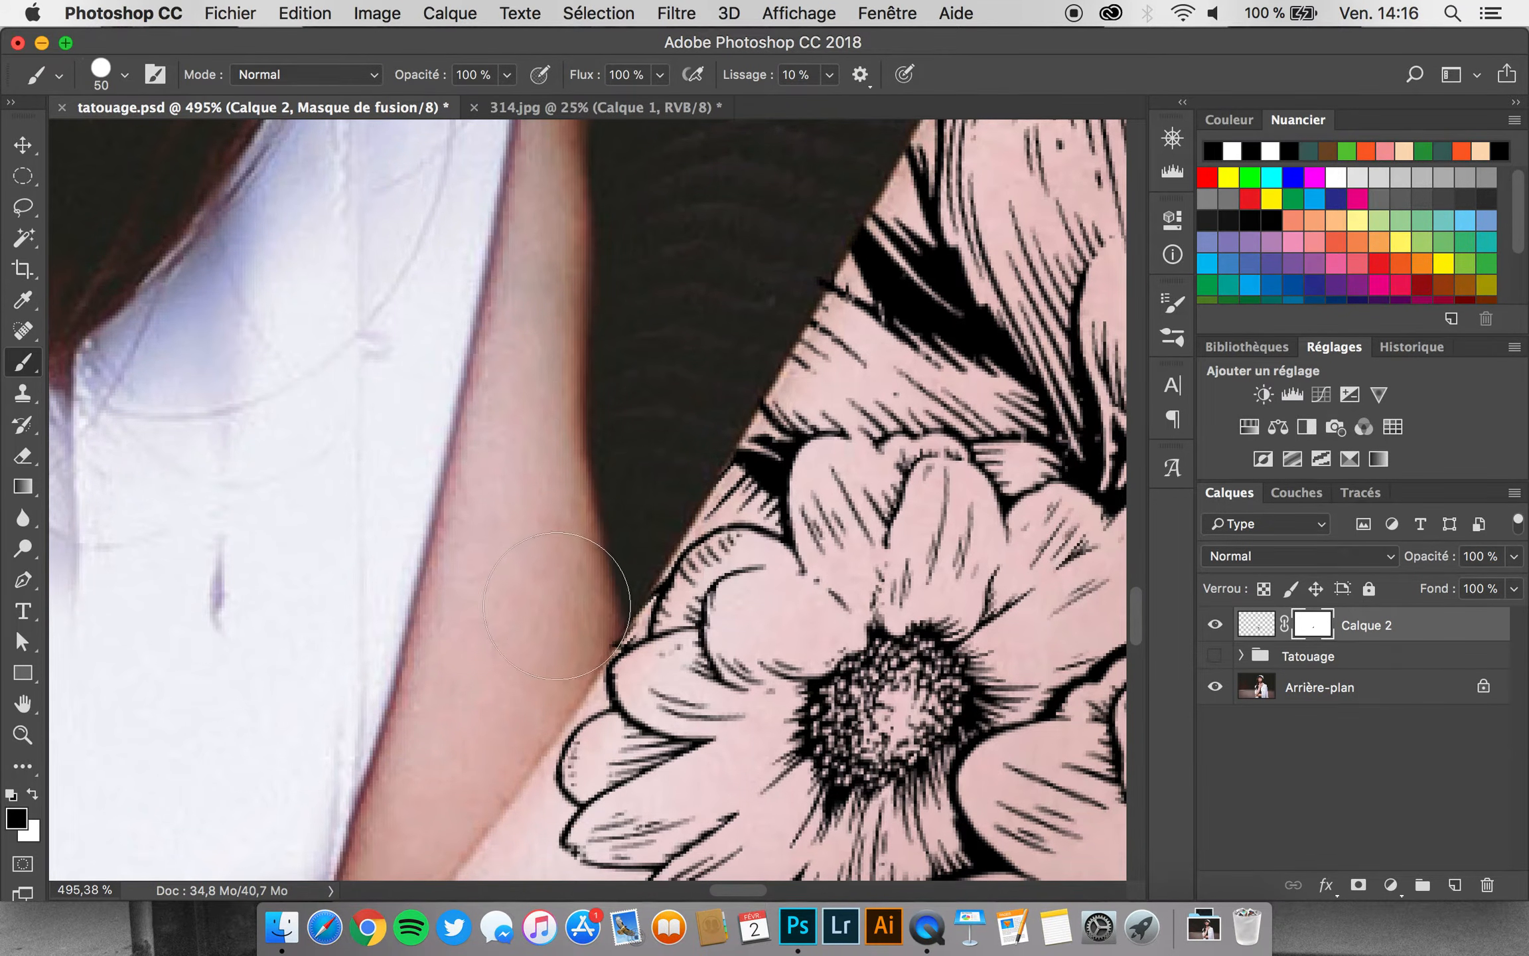
Mask out the thin curved petal outline and leaf tip extending past the forearm's right edge beside the central flower
{"action": "scroll", "coordinate": [543, 607], "scroll_direction": "right", "scroll_amount": 15}
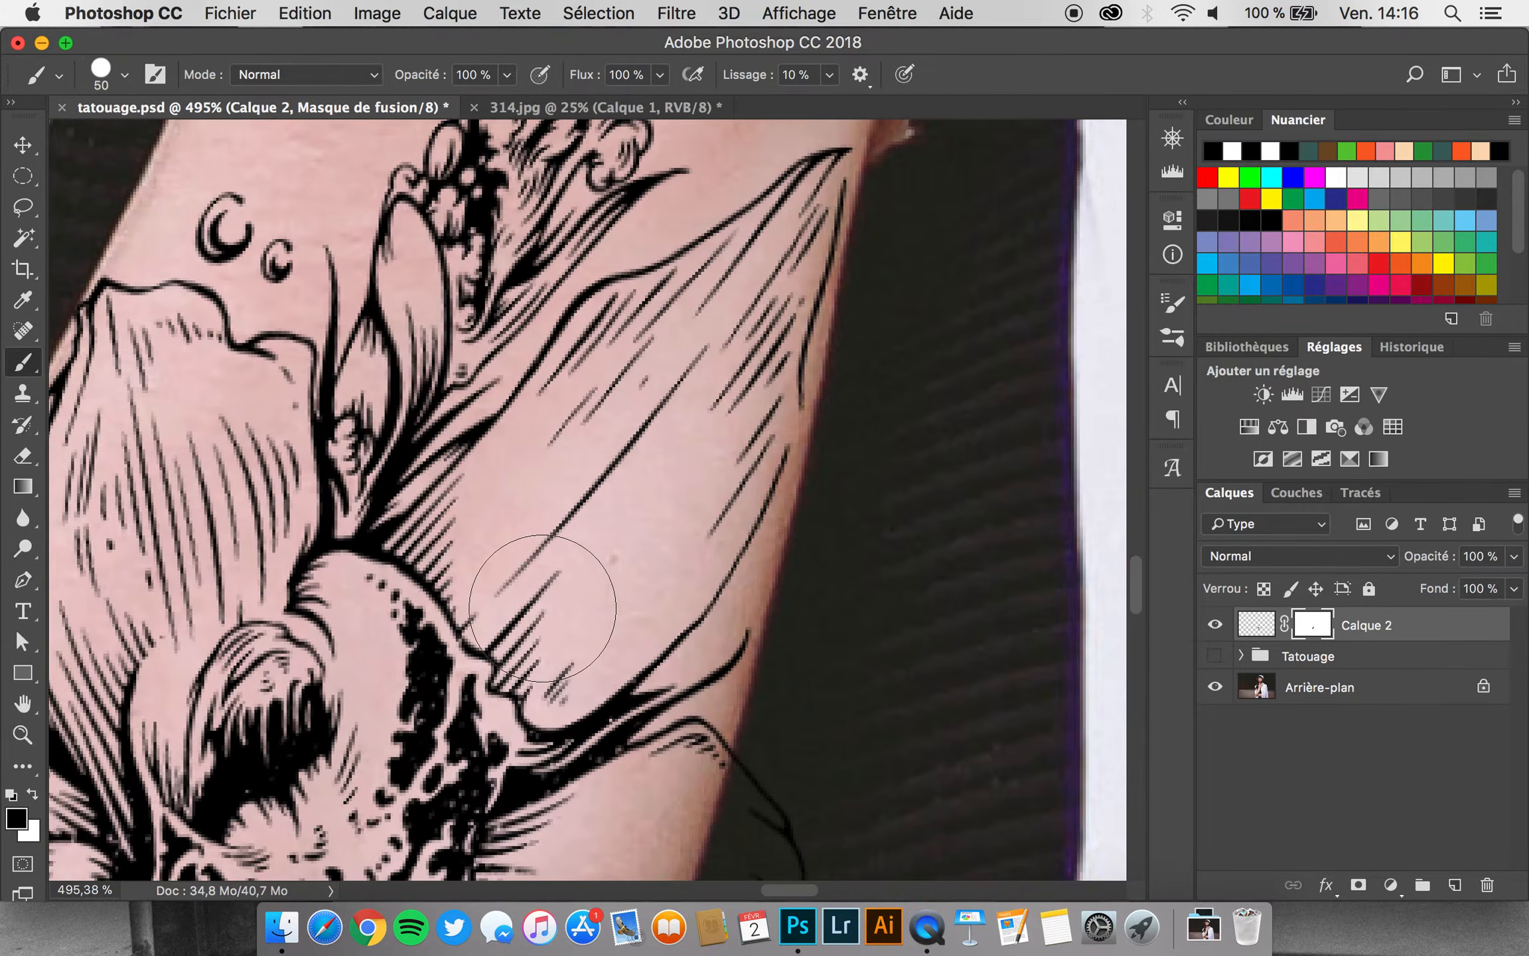
{"action": "scroll", "coordinate": [542, 608], "scroll_direction": "left", "scroll_amount": 8}
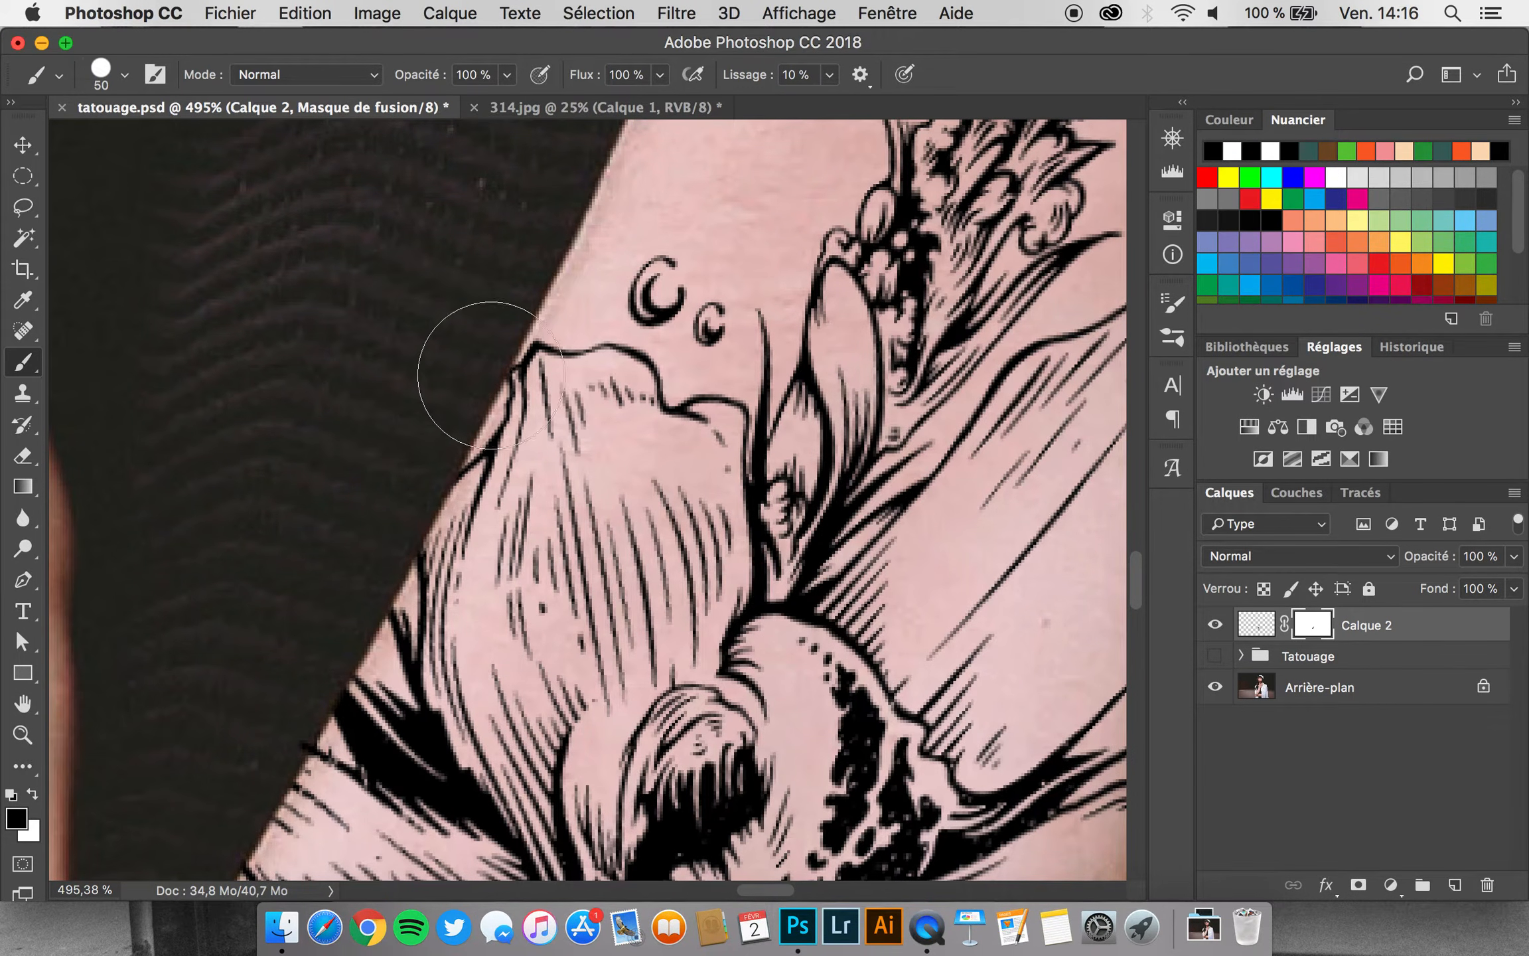
{"action": "scroll", "coordinate": [461, 358], "scroll_direction": "right", "scroll_amount": 10}
{"action": "scroll", "coordinate": [786, 458], "scroll_direction": "down", "scroll_amount": 10}
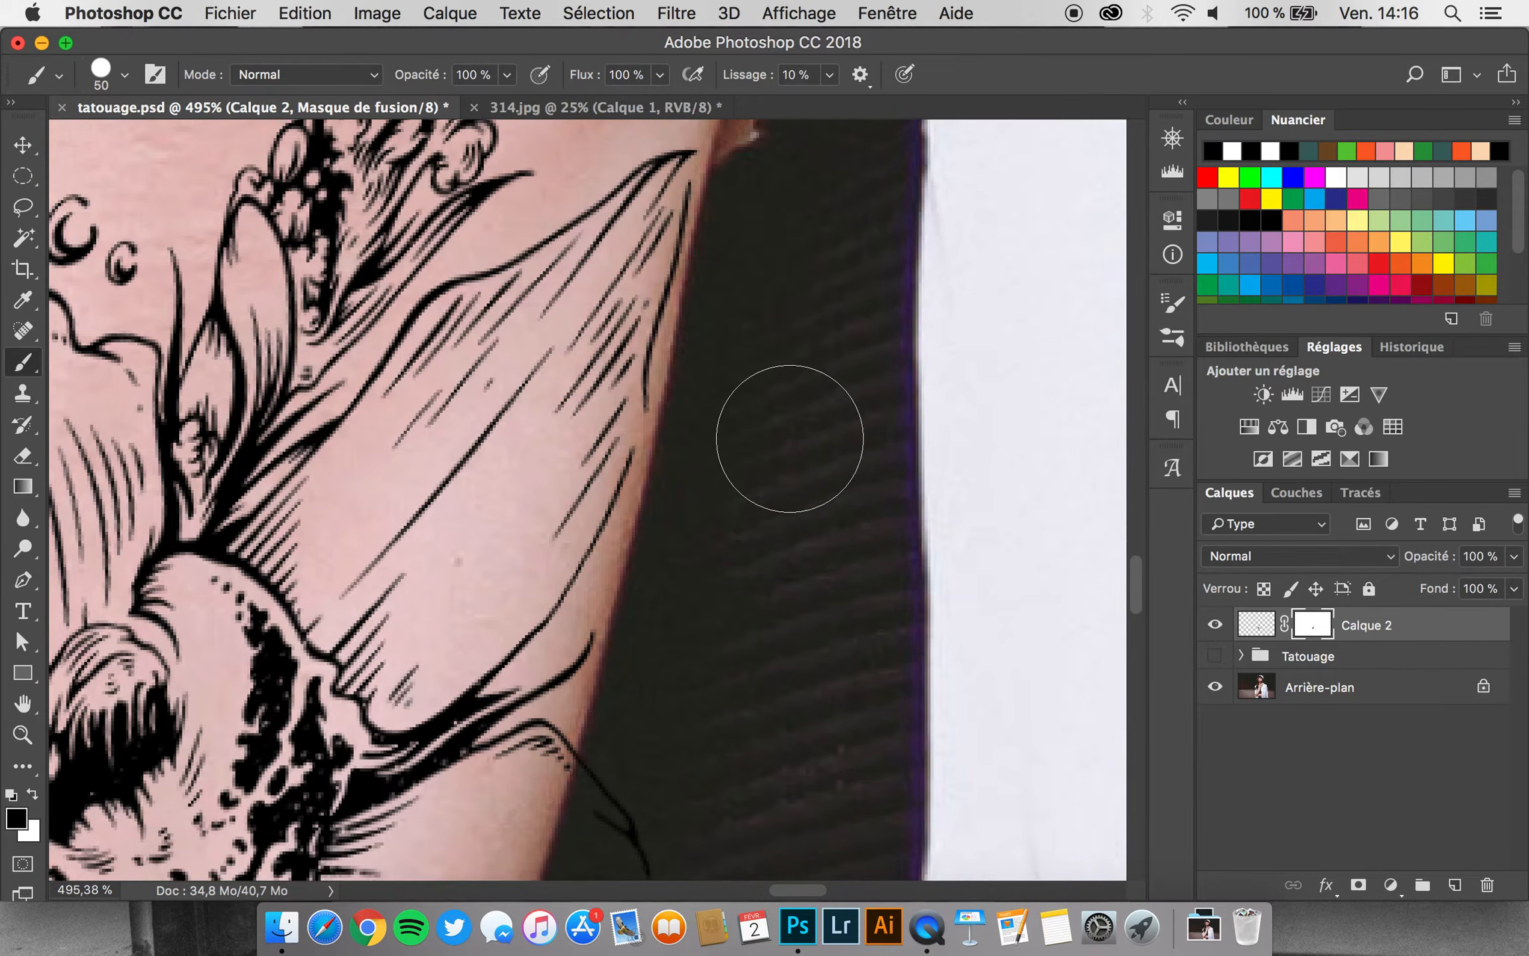
{"action": "scroll", "coordinate": [778, 437], "scroll_direction": "left", "scroll_amount": 3}
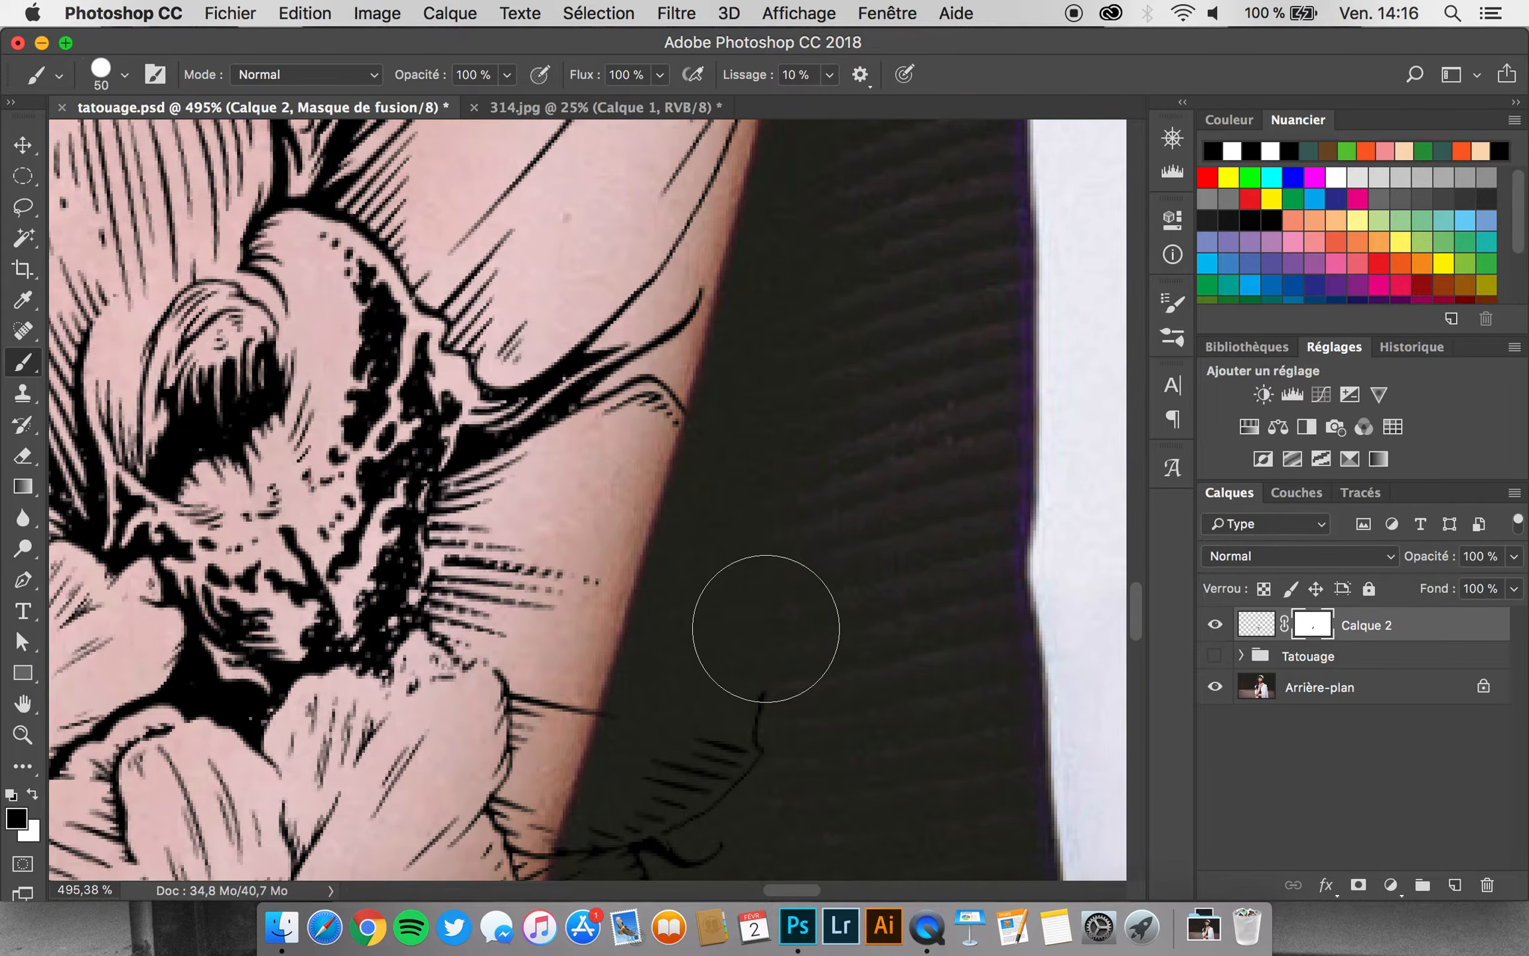
{"action": "scroll", "coordinate": [757, 654], "scroll_direction": "down", "scroll_amount": 3}
{"action": "scroll", "coordinate": [757, 653], "scroll_direction": "left", "scroll_amount": 1}
{"action": "mouse_move", "coordinate": [808, 478]}
{"action": "left_mouse_down"}
{"action": "mouse_move", "coordinate": [727, 689]}
{"action": "mouse_move", "coordinate": [738, 613]}
{"action": "mouse_move", "coordinate": [729, 591]}
{"action": "mouse_move", "coordinate": [708, 645]}
{"action": "mouse_move", "coordinate": [707, 613]}
{"action": "left_mouse_up"}
Mask out the leaves spilling over the black top beside the lower flower, along the forearm's right edge
{"action": "scroll", "coordinate": [708, 612], "scroll_direction": "down", "scroll_amount": 7}
{"action": "scroll", "coordinate": [708, 613], "scroll_direction": "left", "scroll_amount": 3}
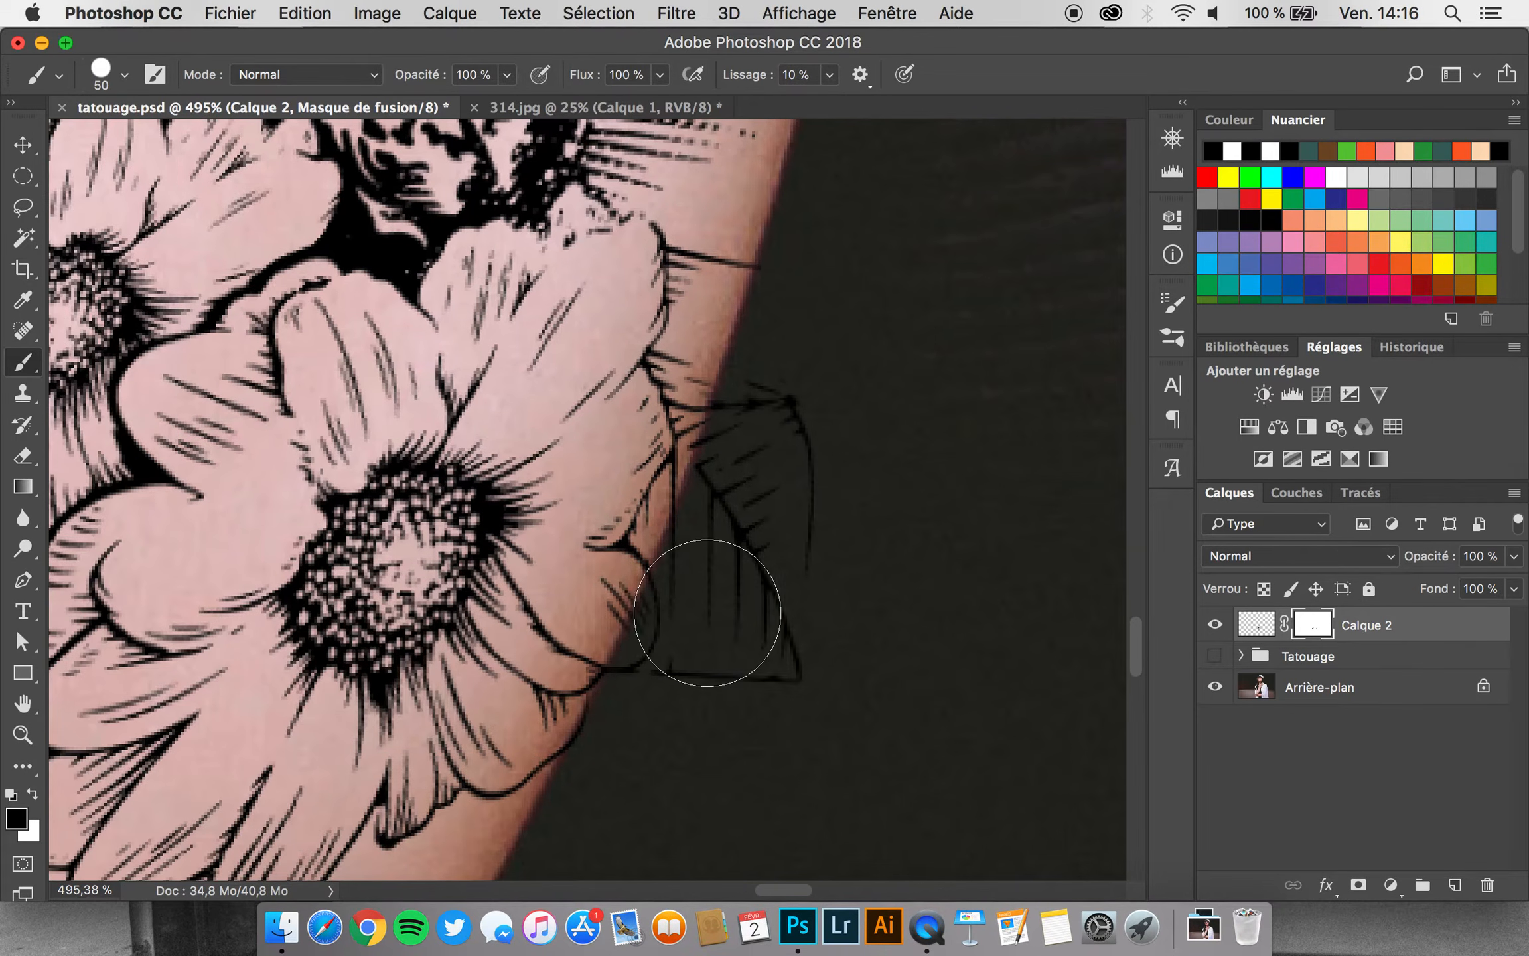
{"action": "left_click_drag", "start_coordinate": [757, 518], "coordinate": [792, 600]}
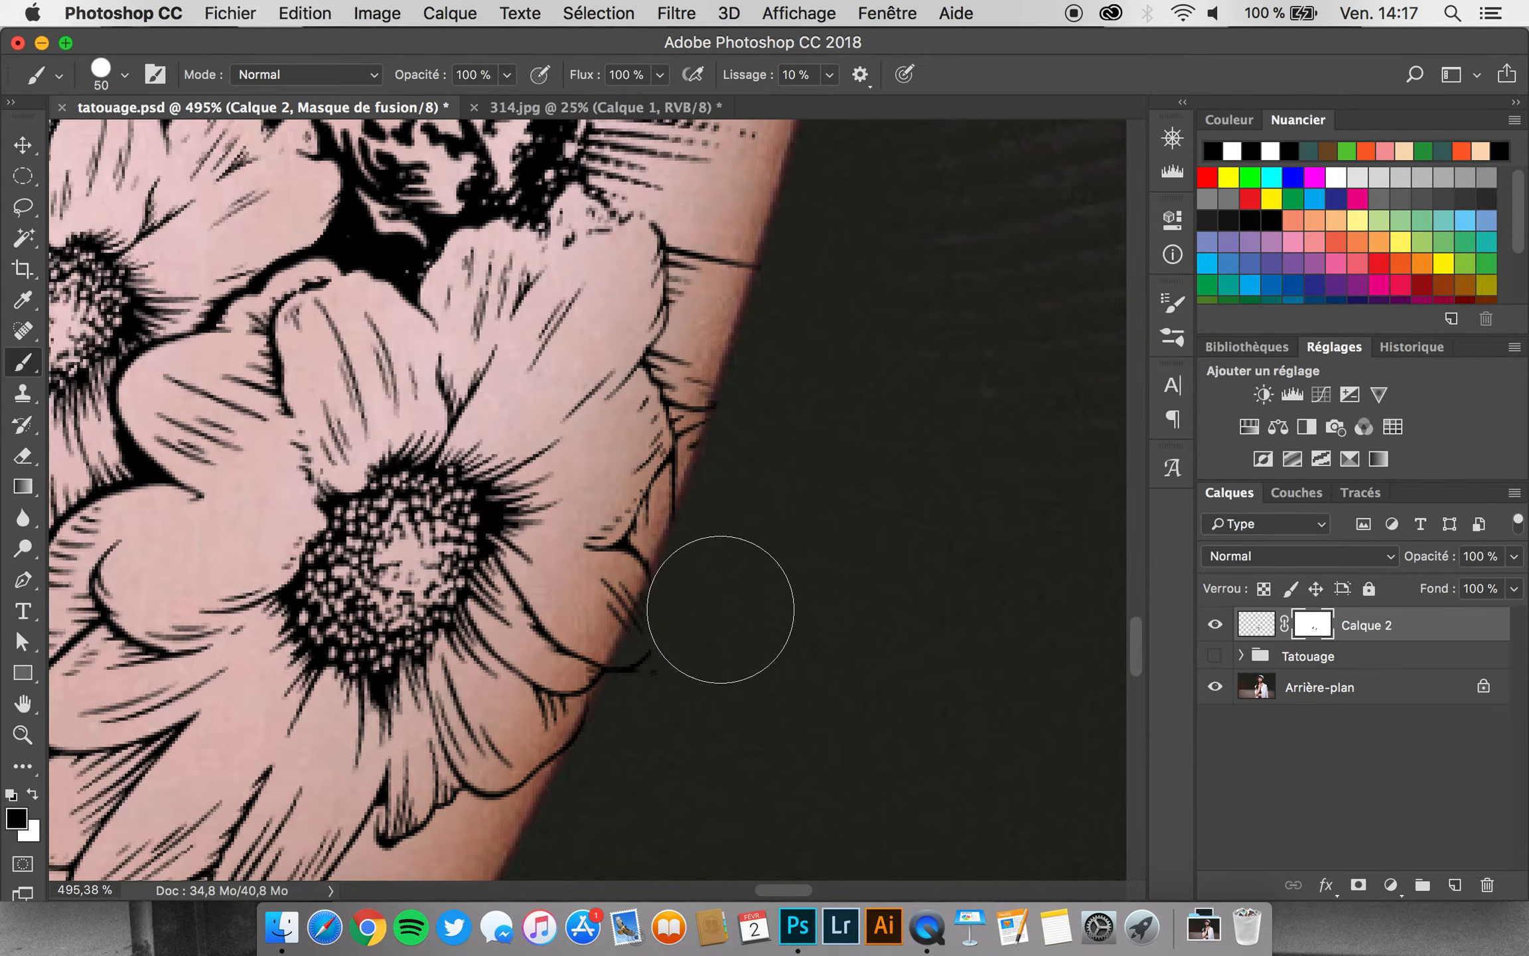
{"action": "left_click", "coordinate": [699, 650]}
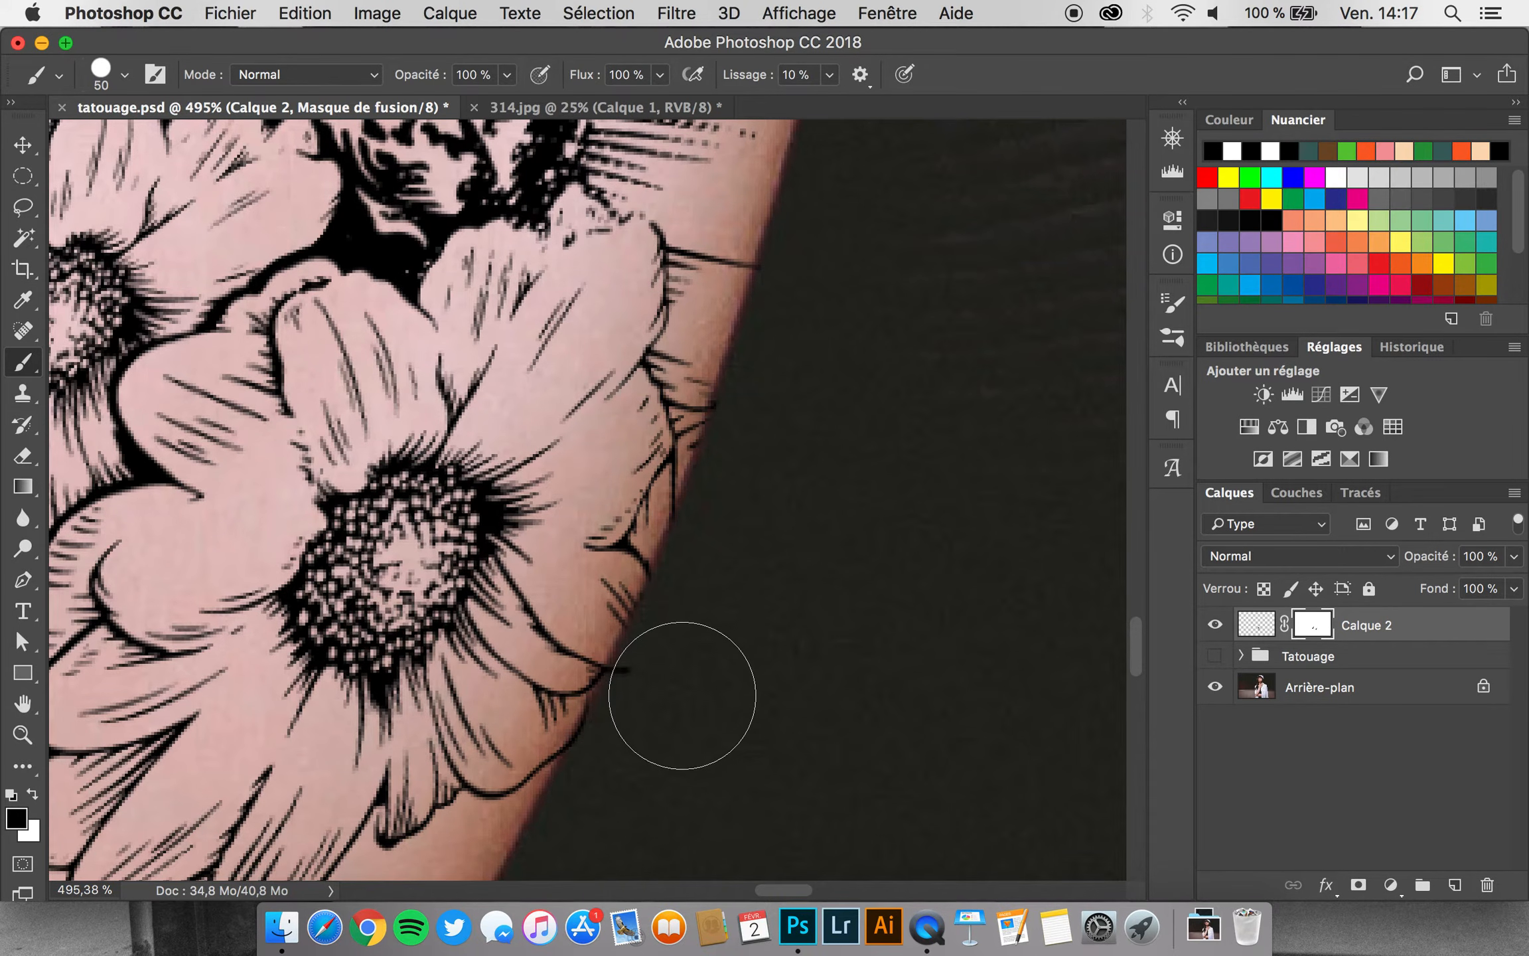
{"action": "scroll", "coordinate": [726, 625], "scroll_direction": "down", "scroll_amount": 4}
{"action": "scroll", "coordinate": [727, 625], "scroll_direction": "left", "scroll_amount": 2}
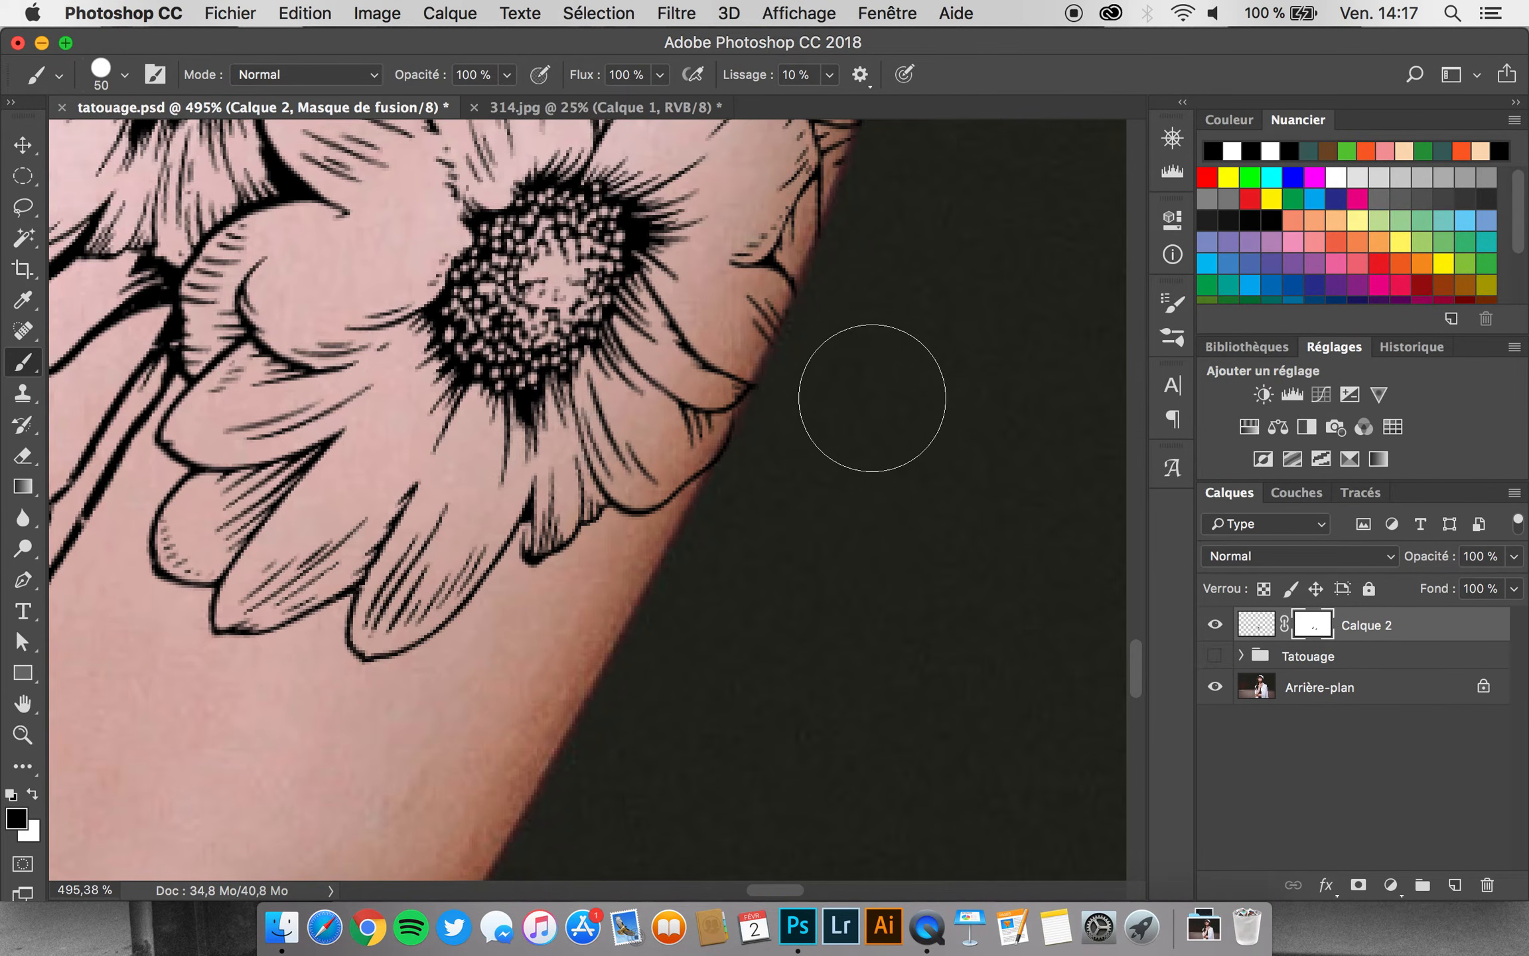
Hide the Arrière-plan layer to inspect the masked flower linework on its own
{"action": "scroll", "coordinate": [802, 488], "scroll_direction": "down", "scroll_amount": 3}
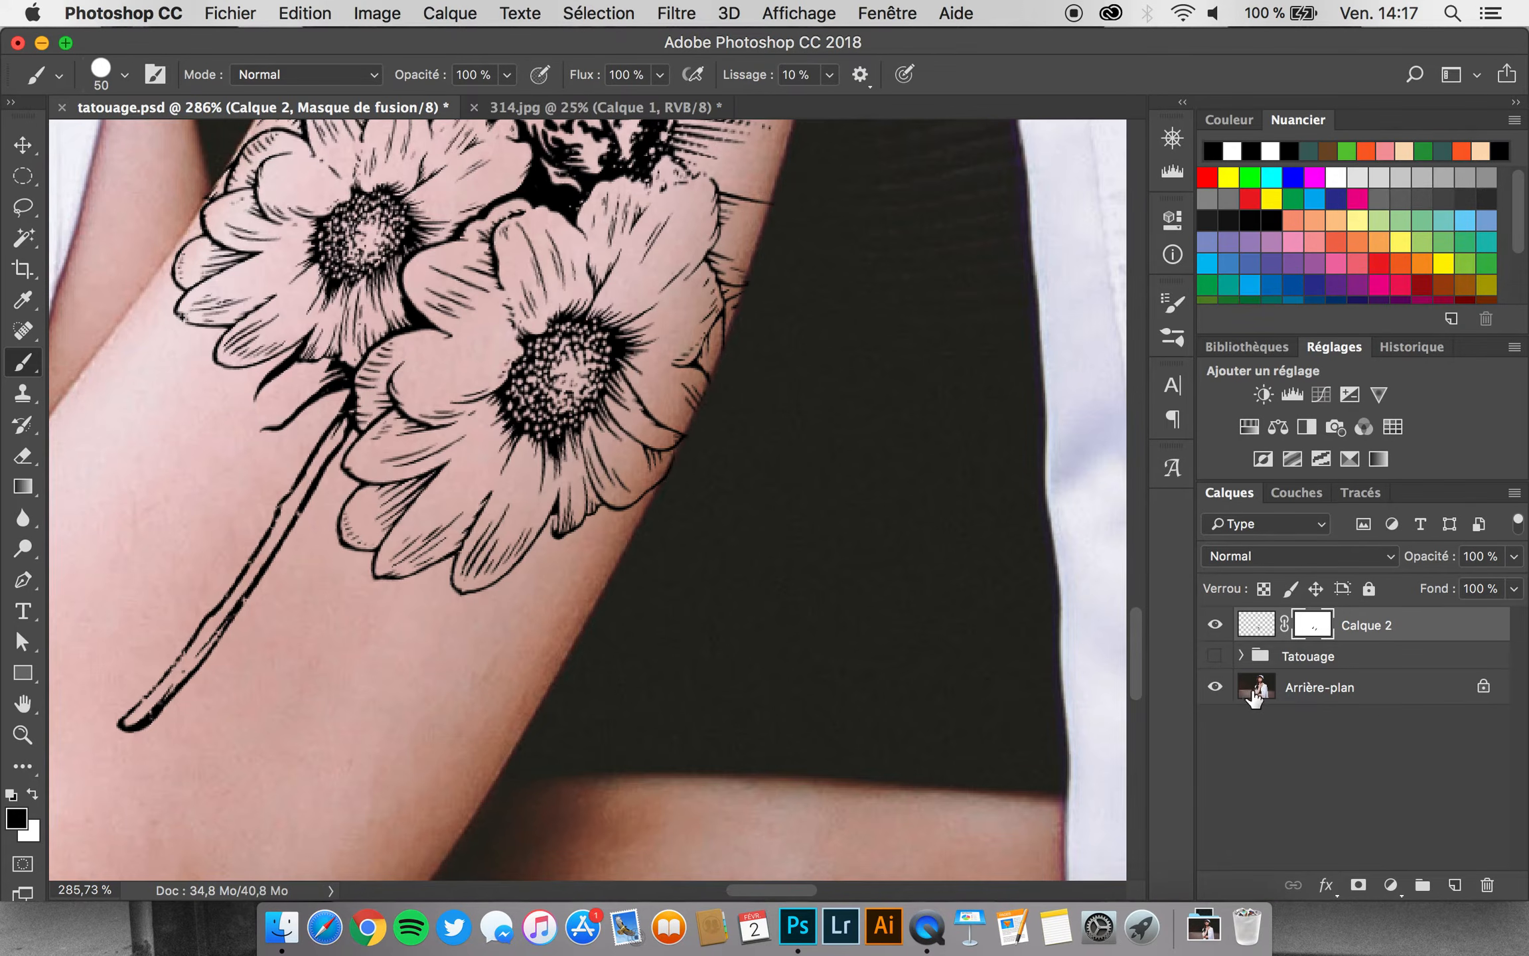
{"action": "left_click", "coordinate": [1214, 687]}
{"action": "scroll", "coordinate": [723, 602], "scroll_direction": "down", "scroll_amount": 1}
{"action": "scroll", "coordinate": [723, 602], "scroll_direction": "down", "scroll_amount": 2}
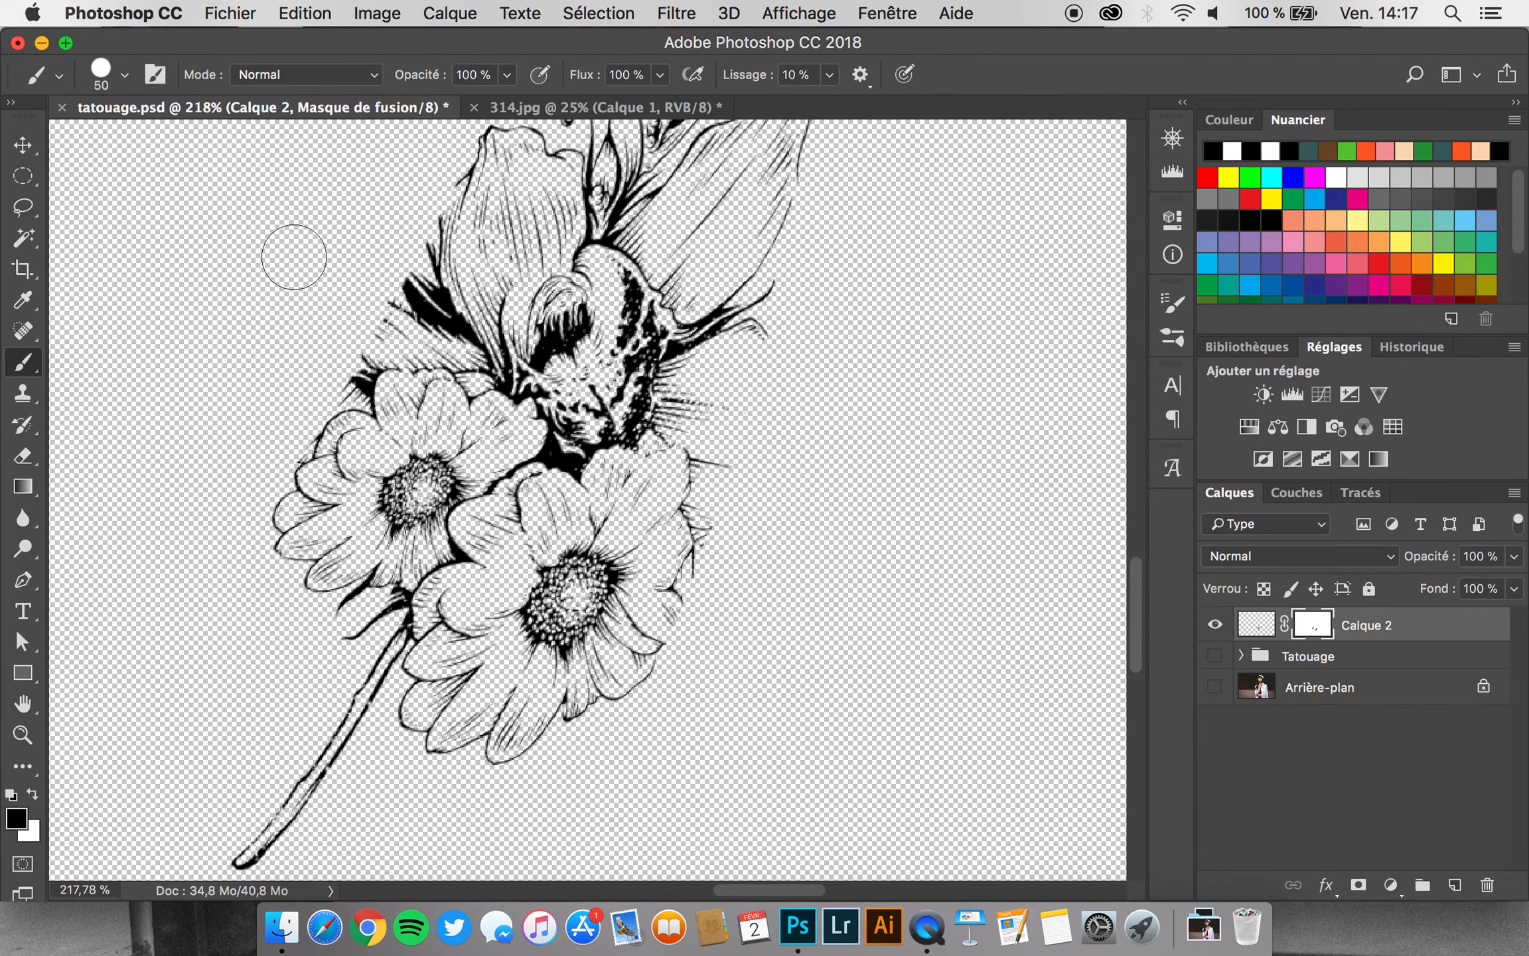
Show the Arrière-plan layer again and duplicate the masked Calque 2 flower layer
{"action": "left_click", "coordinate": [1215, 687]}
{"action": "left_click", "coordinate": [1256, 624]}
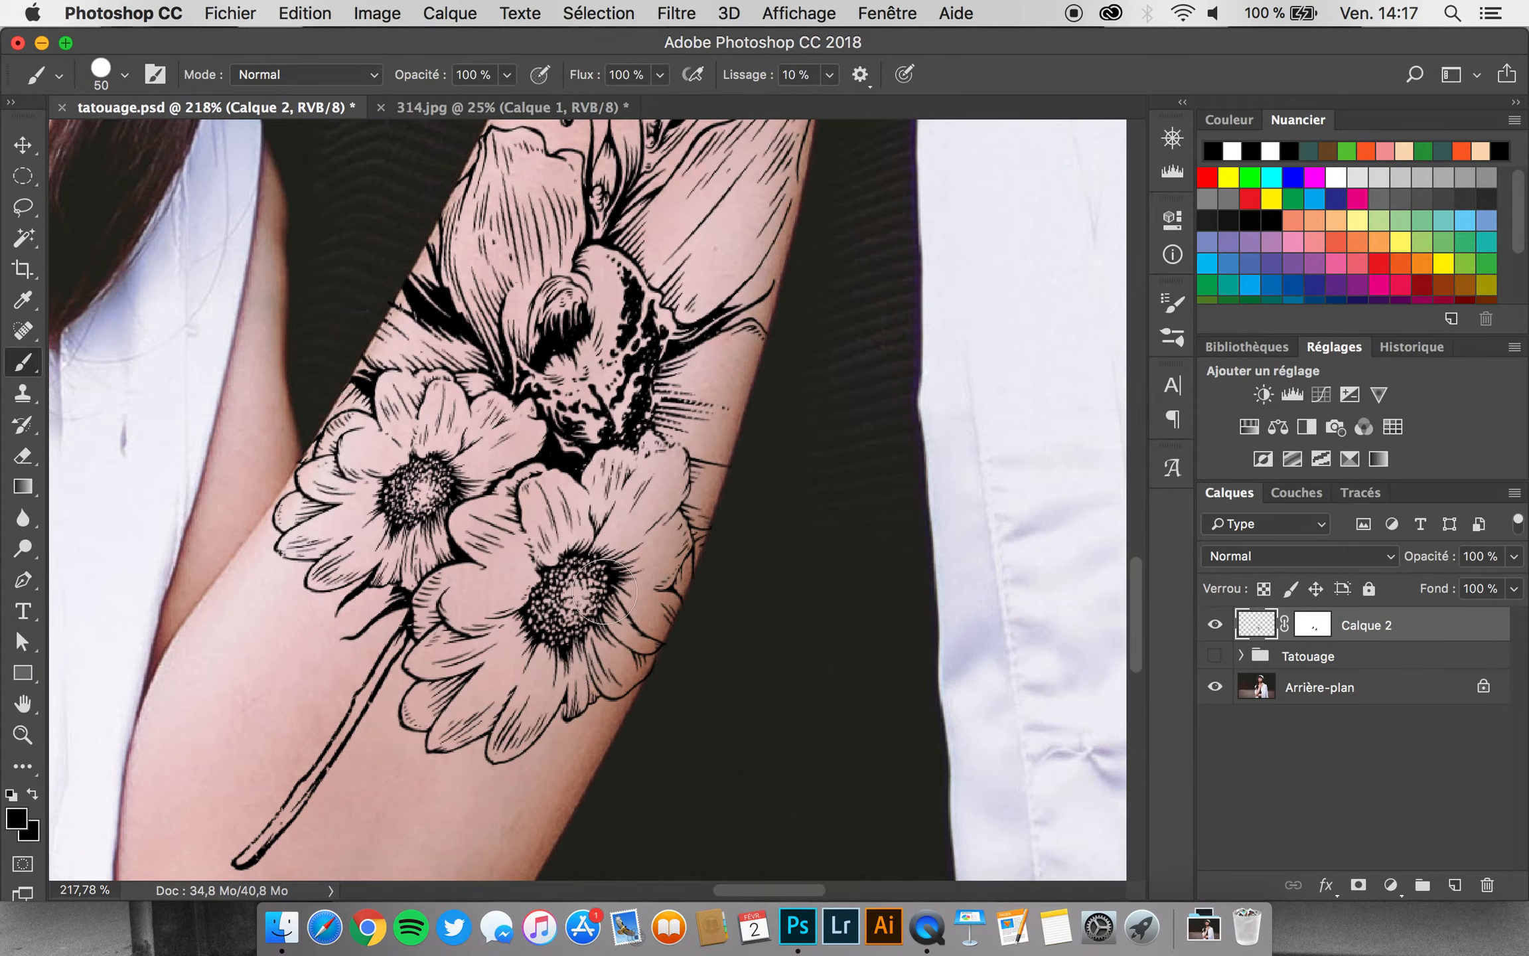
{"action": "scroll", "coordinate": [604, 591], "scroll_direction": "down", "scroll_amount": 5}
{"action": "scroll", "coordinate": [604, 591], "scroll_direction": "down", "scroll_amount": 3}
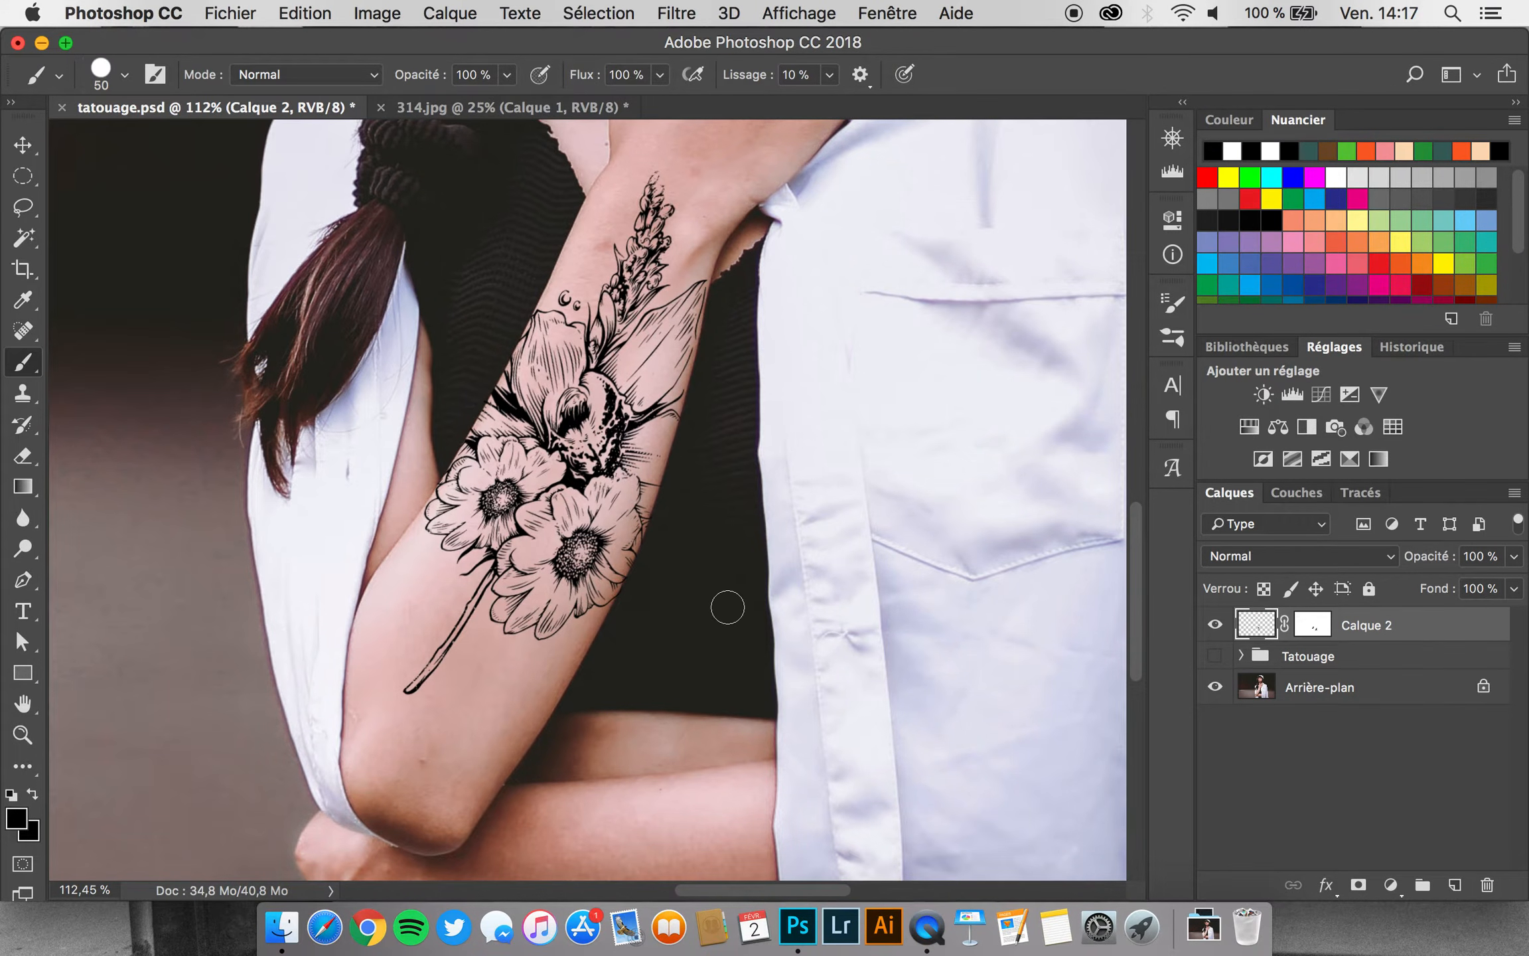
{"action": "scroll", "coordinate": [727, 606], "scroll_direction": "down", "scroll_amount": 1}
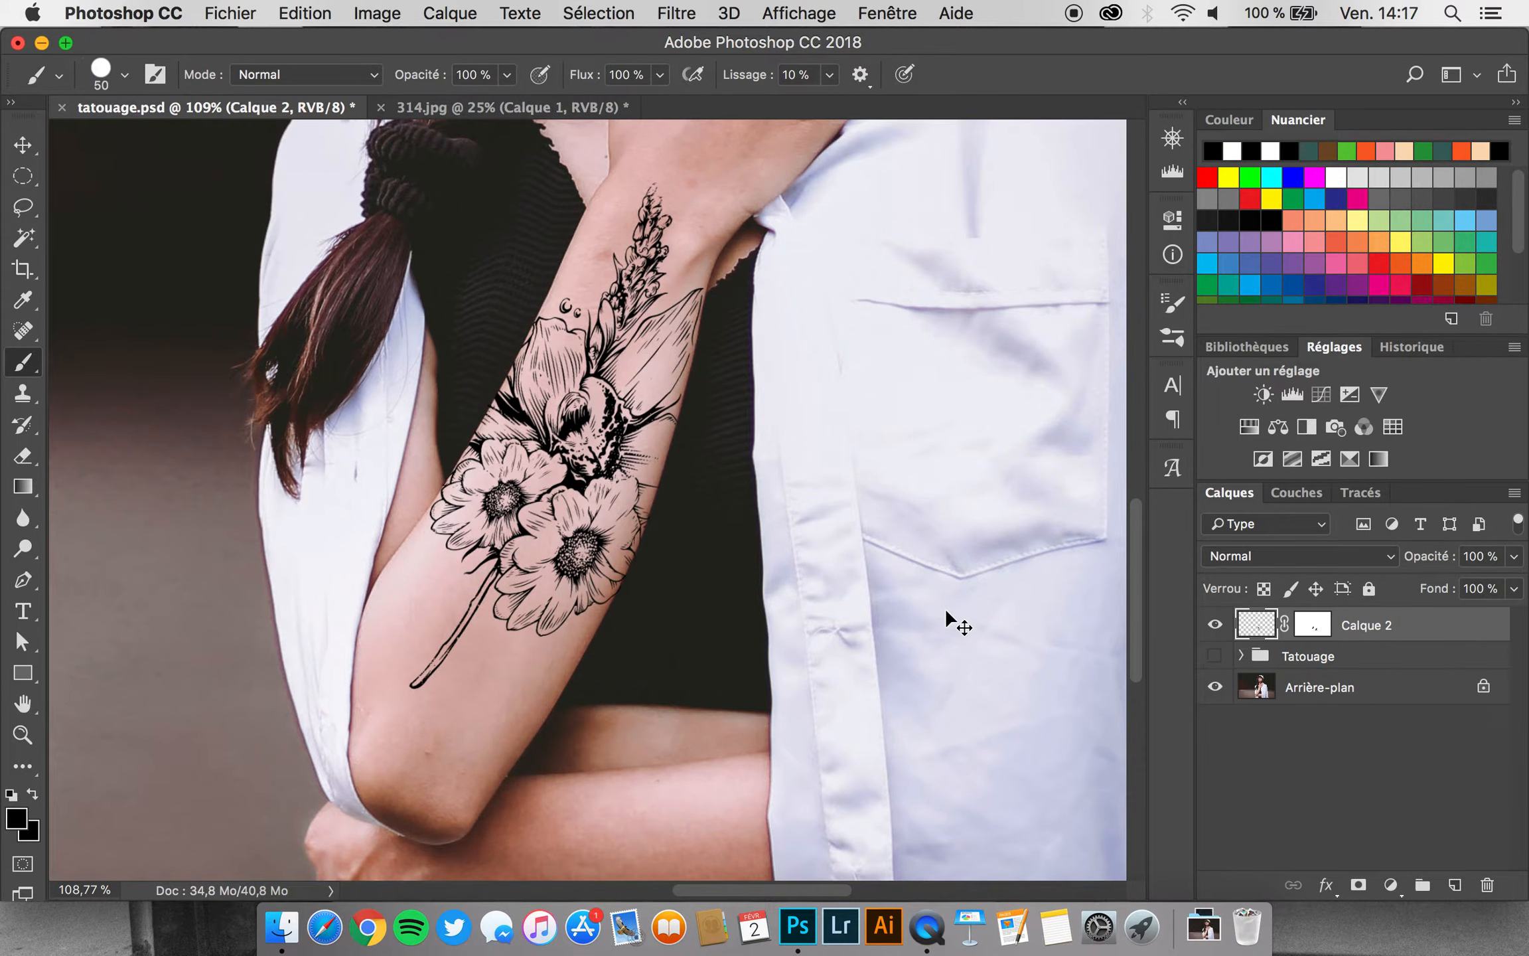
{"action": "key", "text": "super+j"}
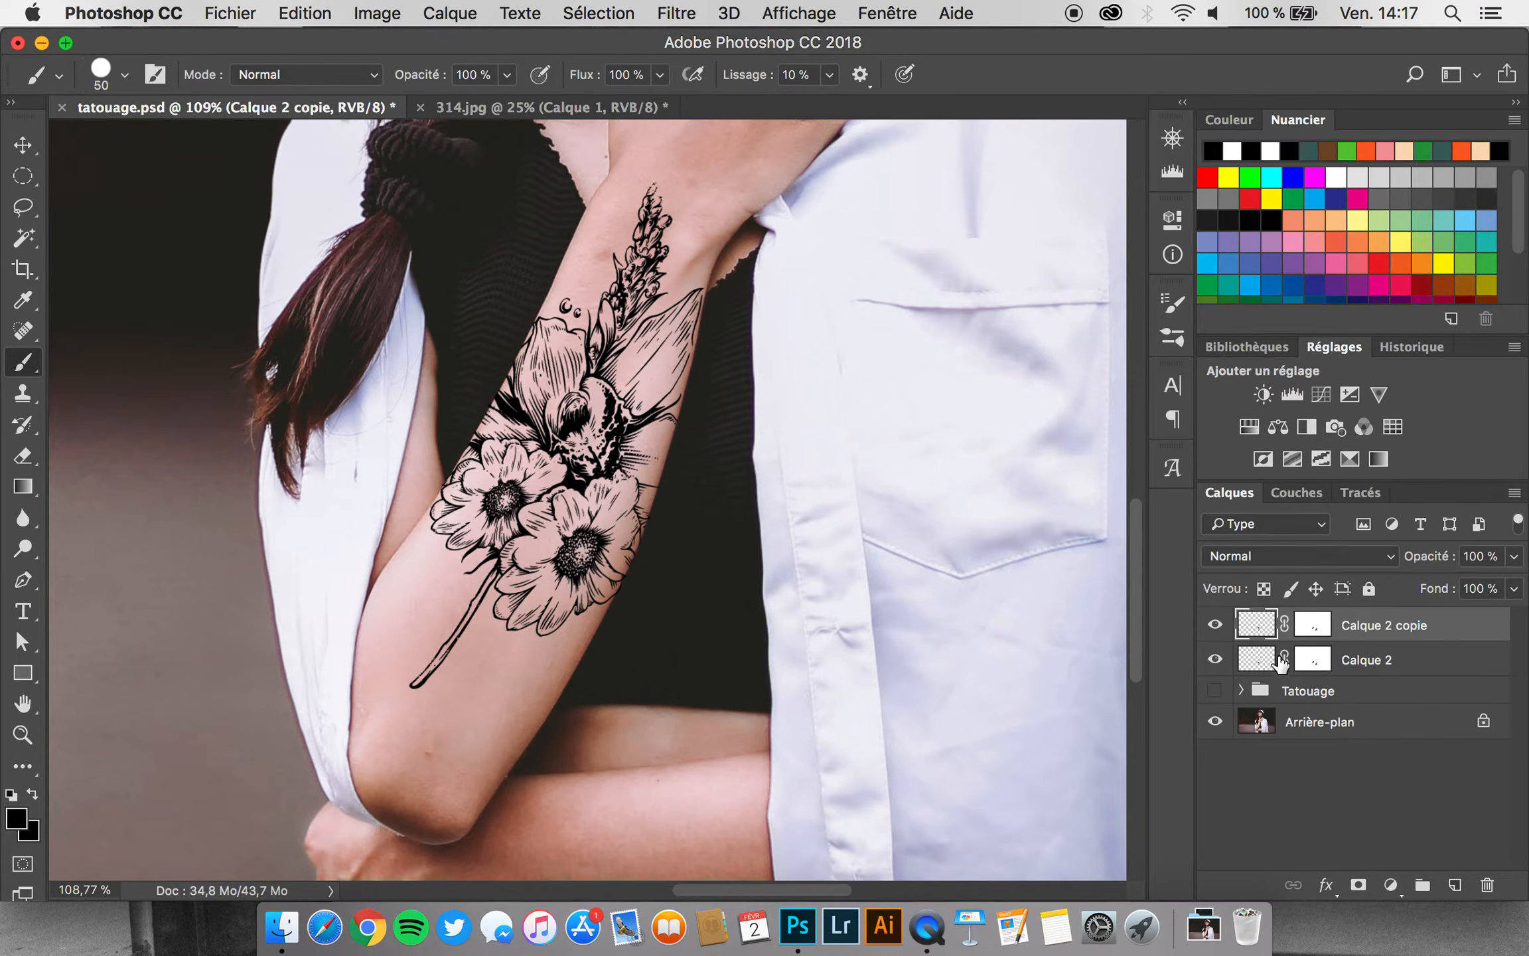
Apply a Gaussian blur with a 0.7-pixel radius to the original Calque 2 layer and reduce its opacity
{"action": "left_click", "coordinate": [1260, 666]}
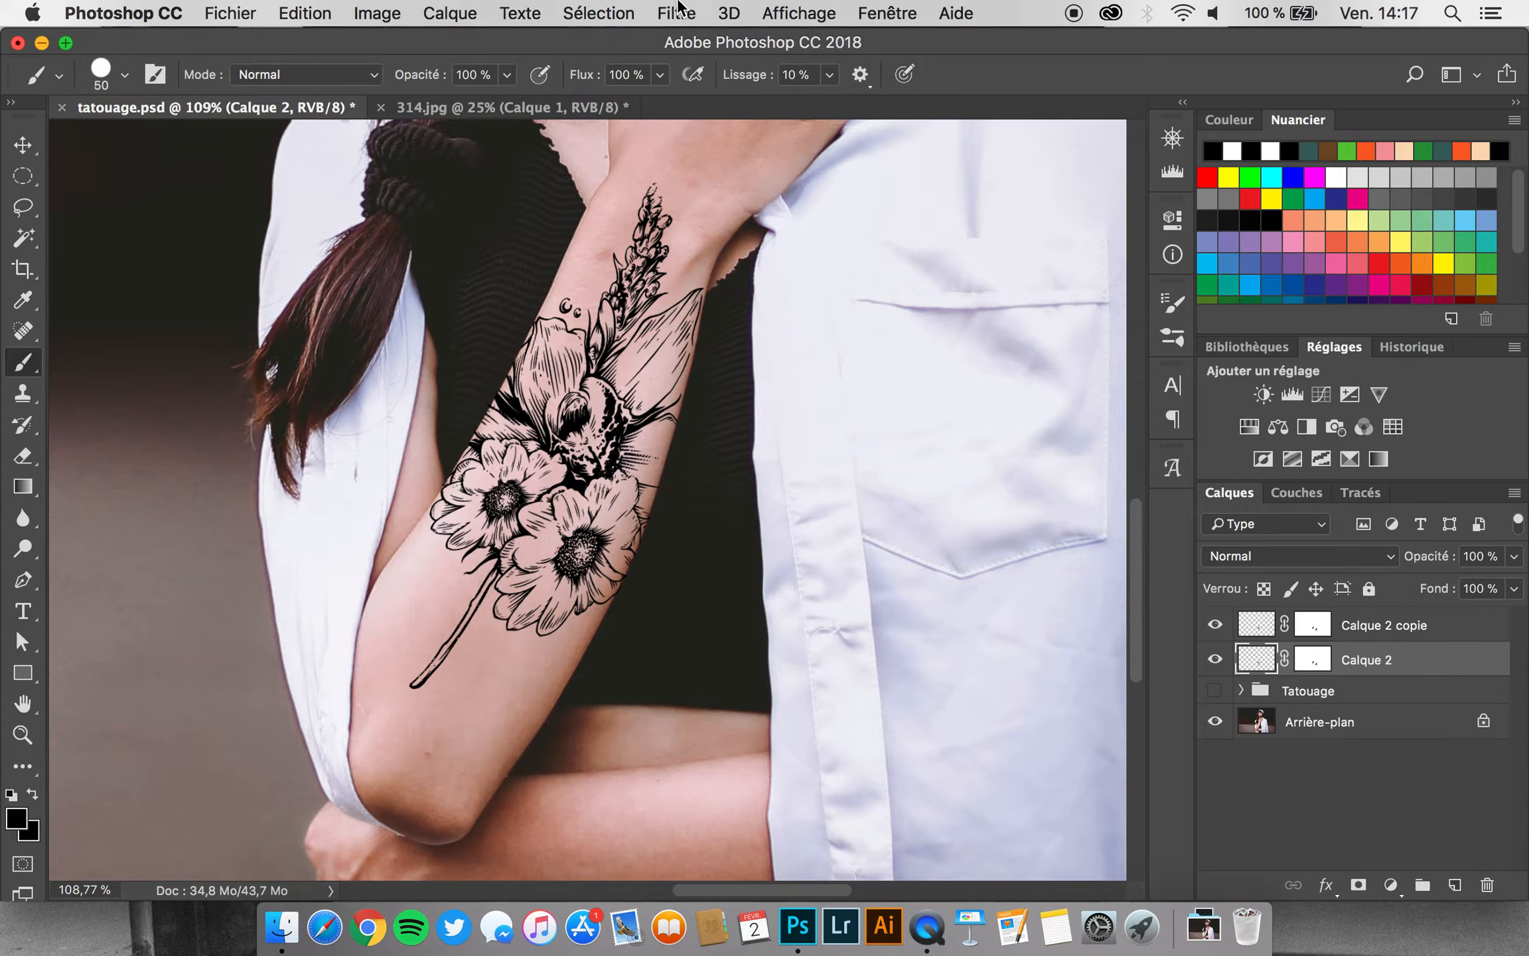
{"action": "left_click", "coordinate": [677, 12]}
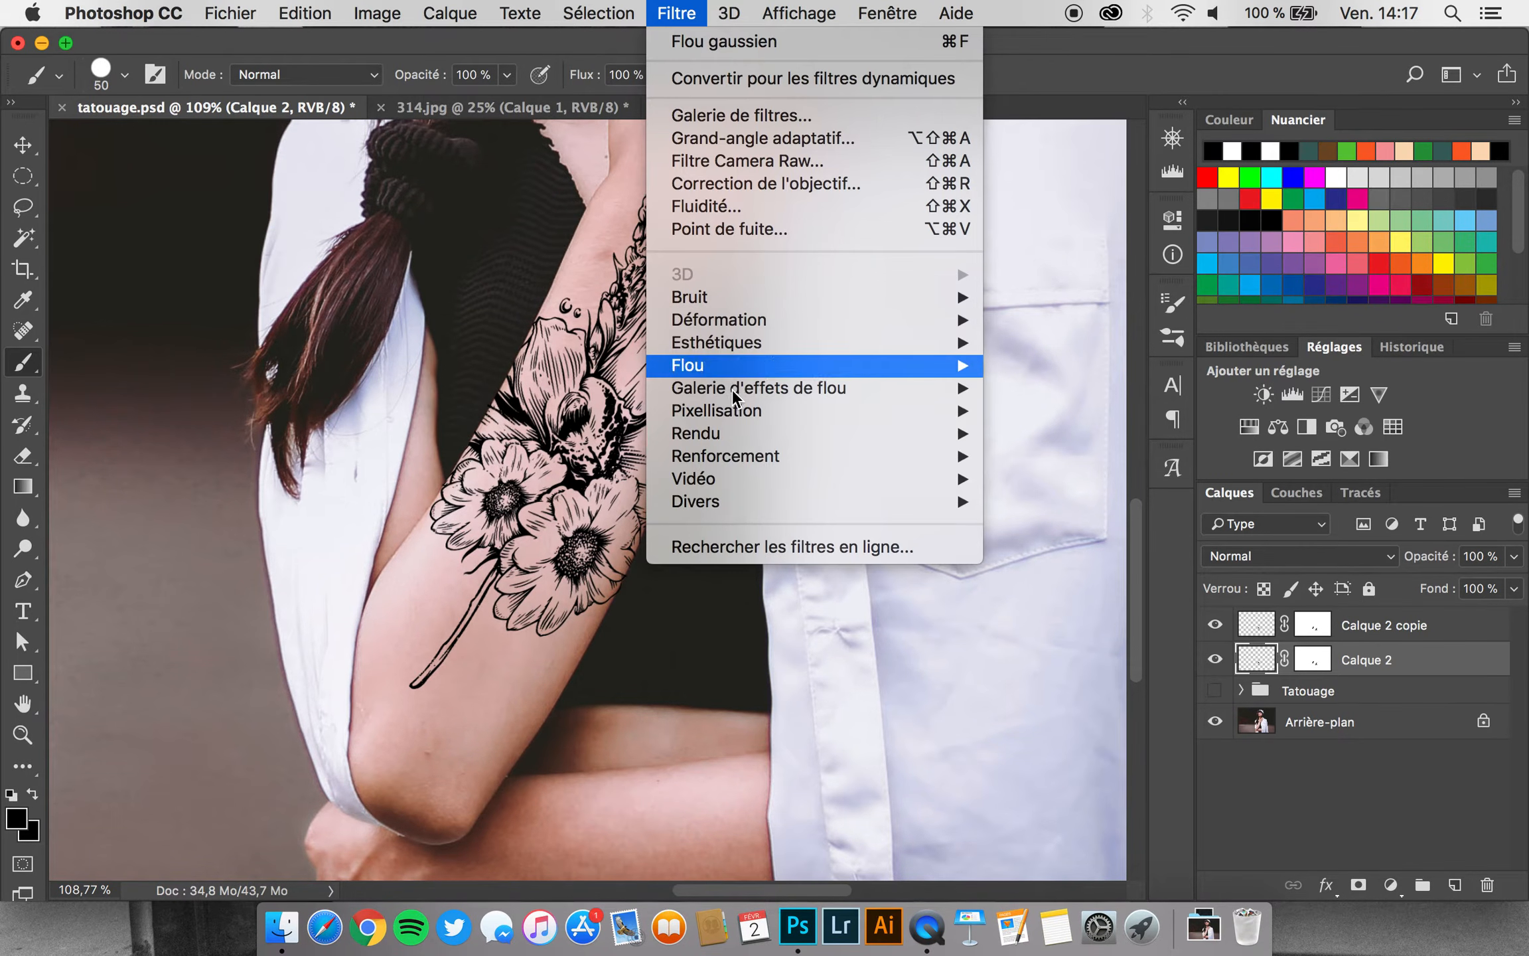
{"action": "mouse_move", "coordinate": [735, 371]}
{"action": "left_click", "coordinate": [1096, 480]}
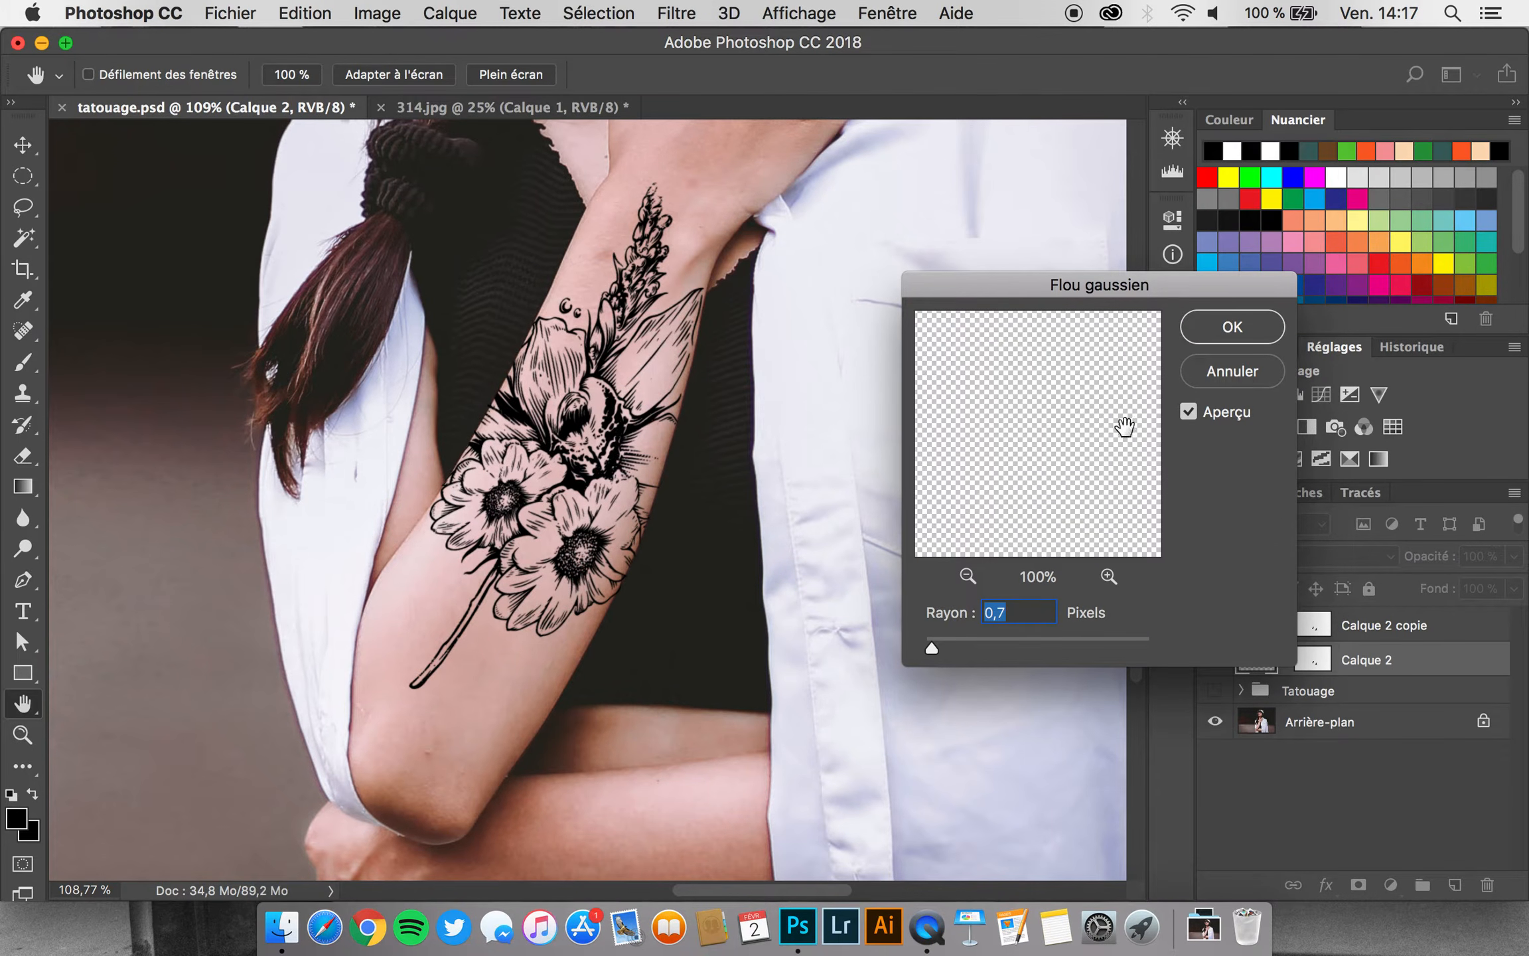
{"action": "left_click", "coordinate": [1192, 410]}
{"action": "left_click", "coordinate": [1191, 412]}
{"action": "left_click", "coordinate": [1191, 417]}
{"action": "left_click", "coordinate": [1189, 413]}
{"action": "left_click", "coordinate": [1189, 412]}
{"action": "left_click", "coordinate": [1209, 328]}
{"action": "left_click", "coordinate": [1513, 557]}
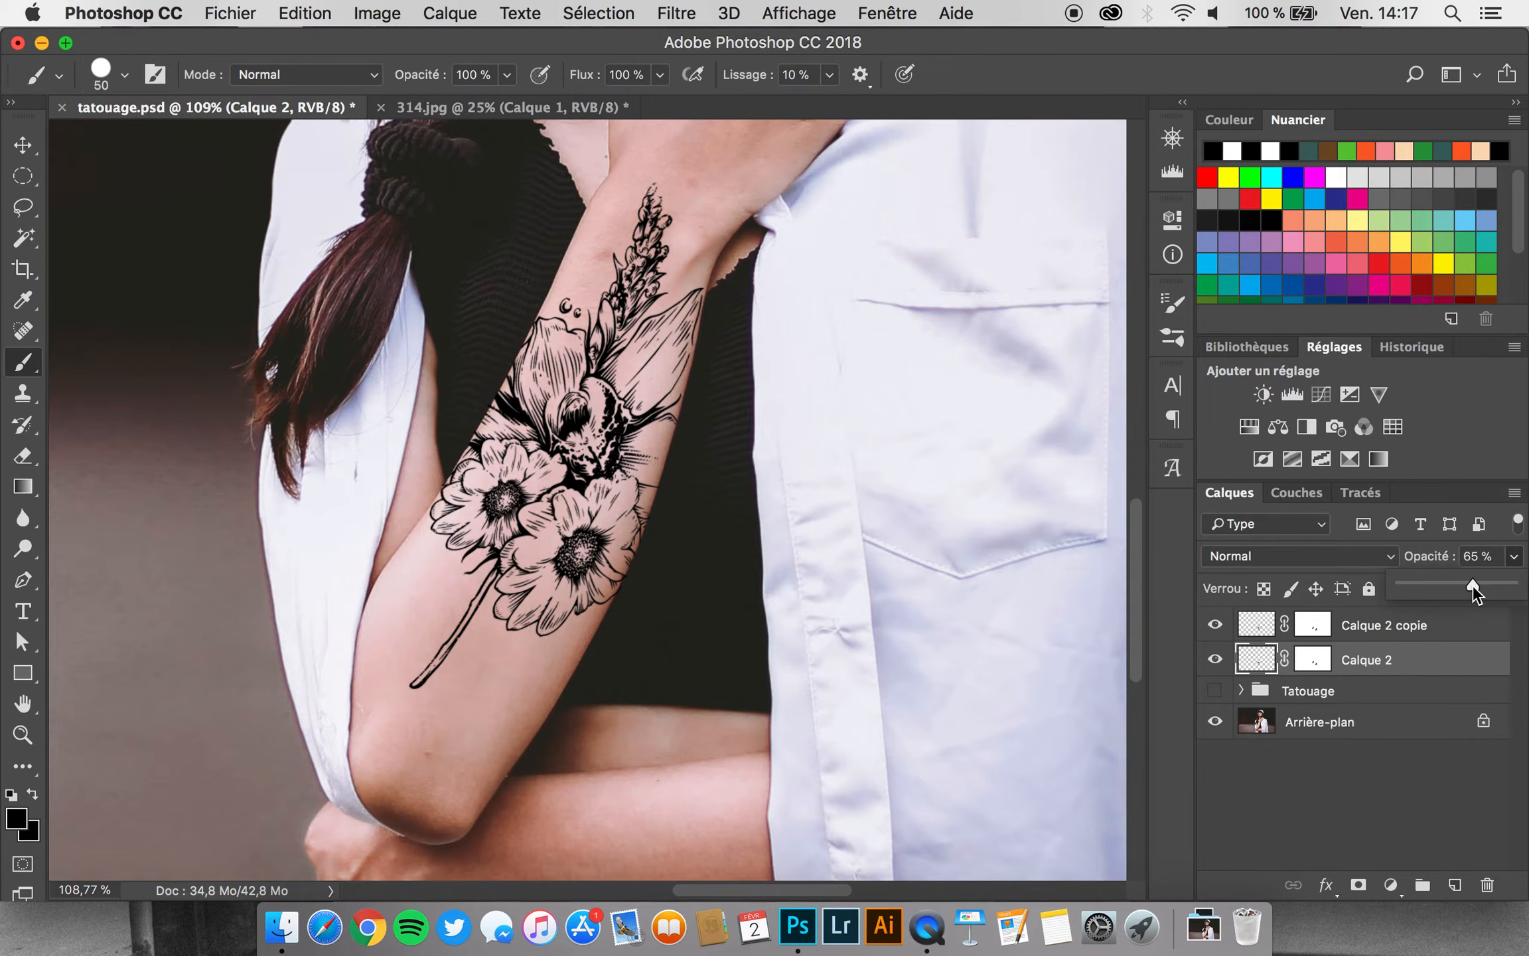
{"action": "left_click_drag", "start_coordinate": [1478, 582], "coordinate": [1480, 583]}
Add a gradient map adjustment above Calque 2 copie and clip it to that layer
{"action": "left_click", "coordinate": [1368, 640]}
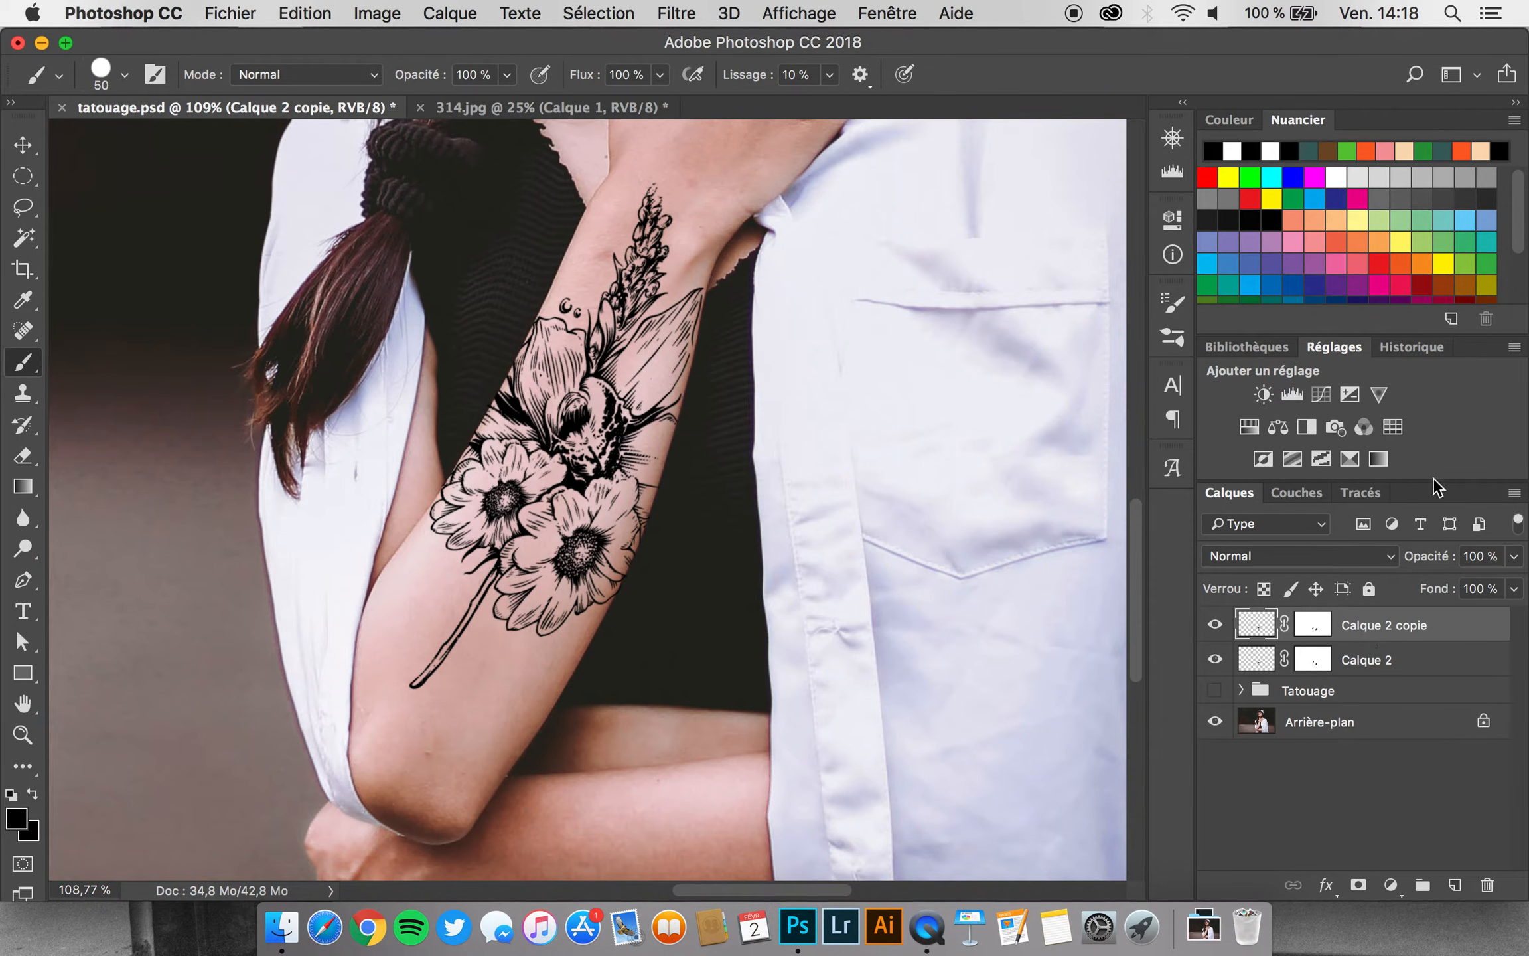
{"action": "left_click", "coordinate": [1378, 458]}
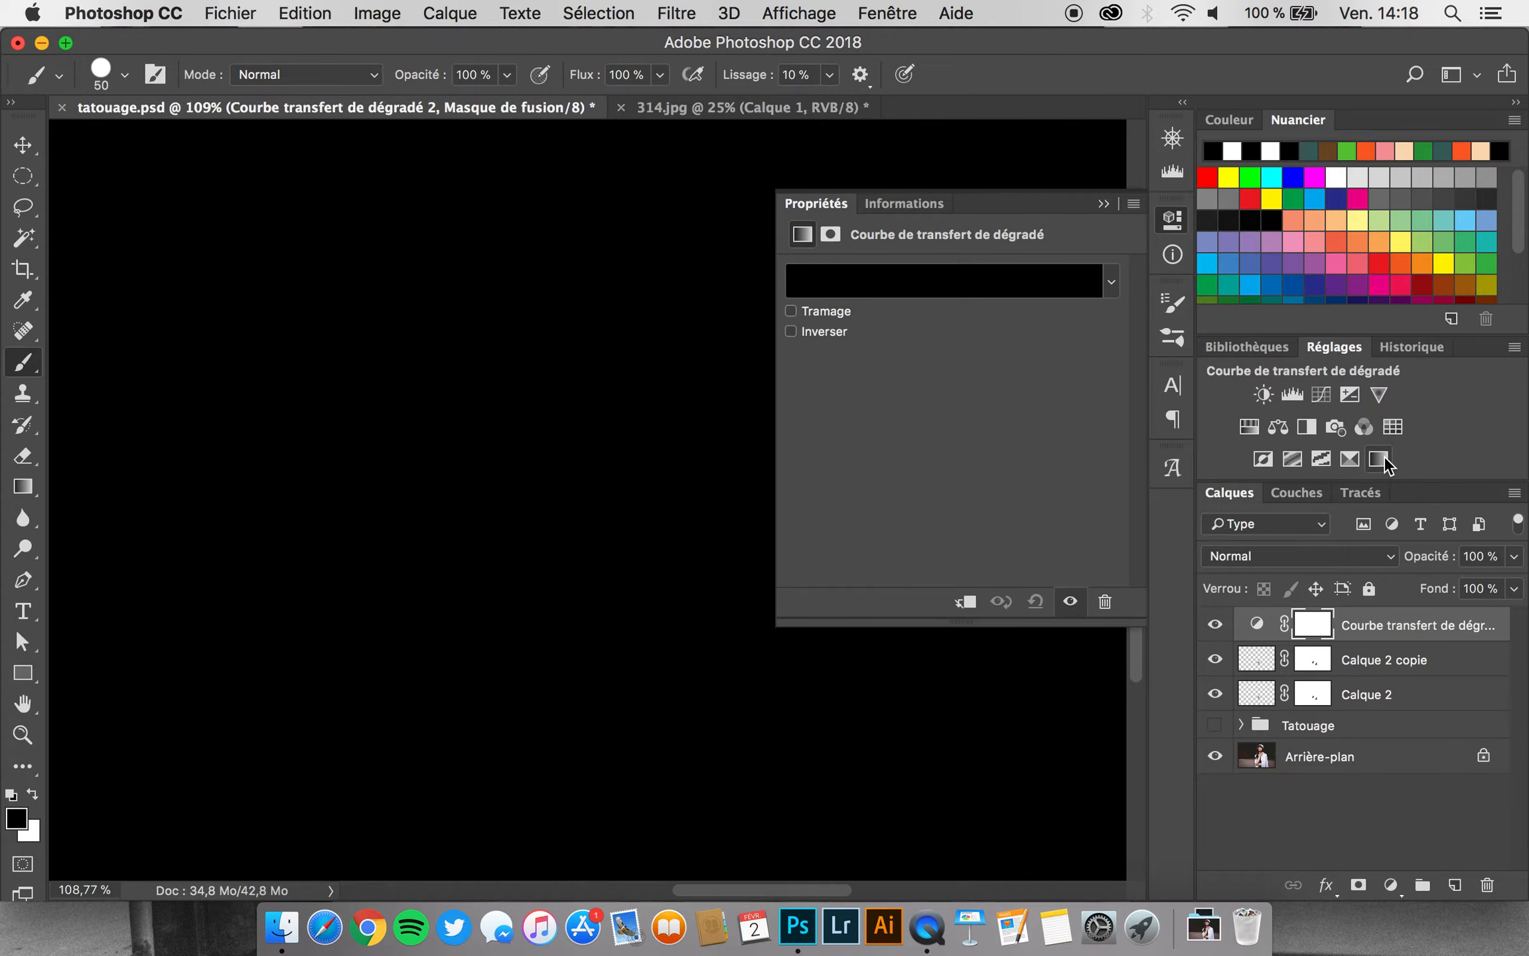
{"action": "right_click", "coordinate": [1387, 626]}
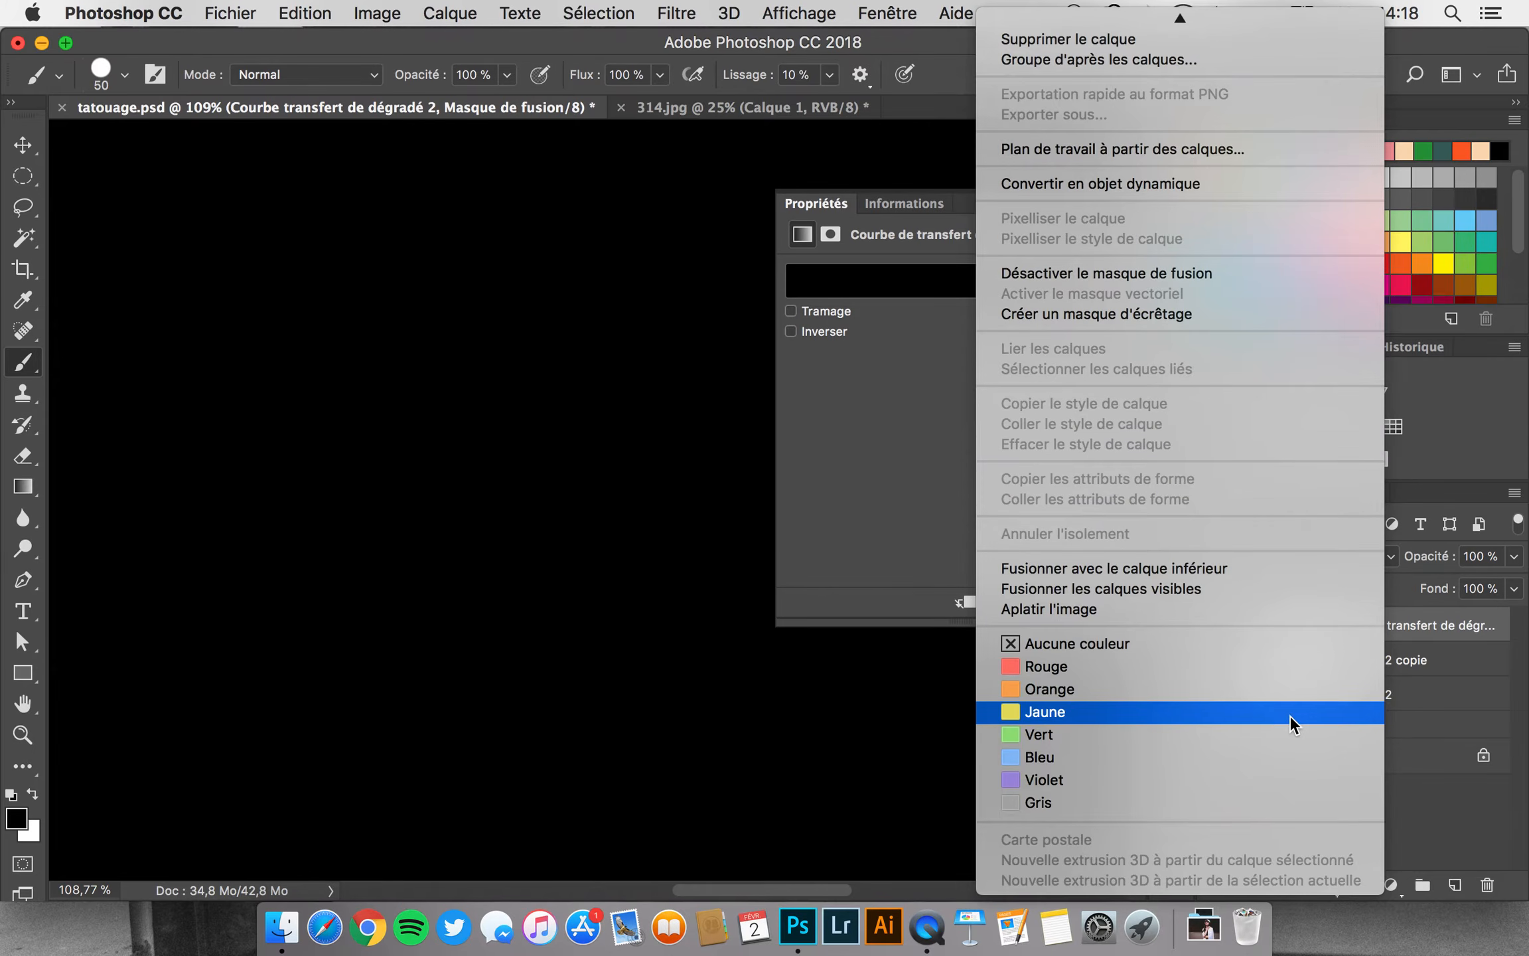
{"action": "left_click", "coordinate": [1077, 313]}
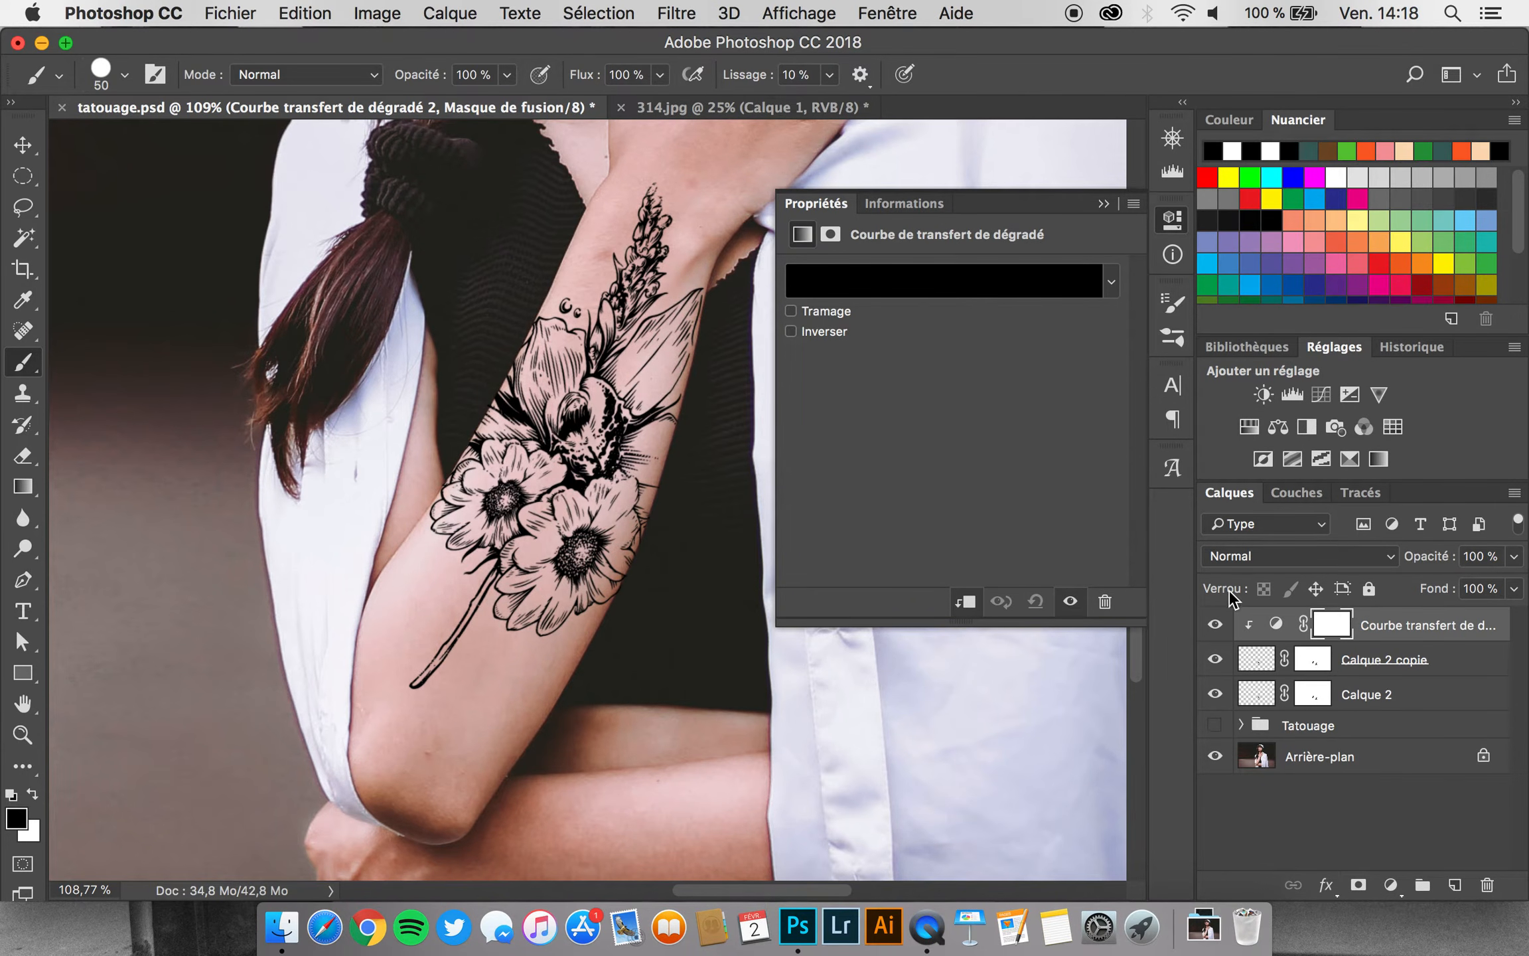
Apply the dark navy to bright blue preset to the clipped gradient map
{"action": "left_click", "coordinate": [1450, 671]}
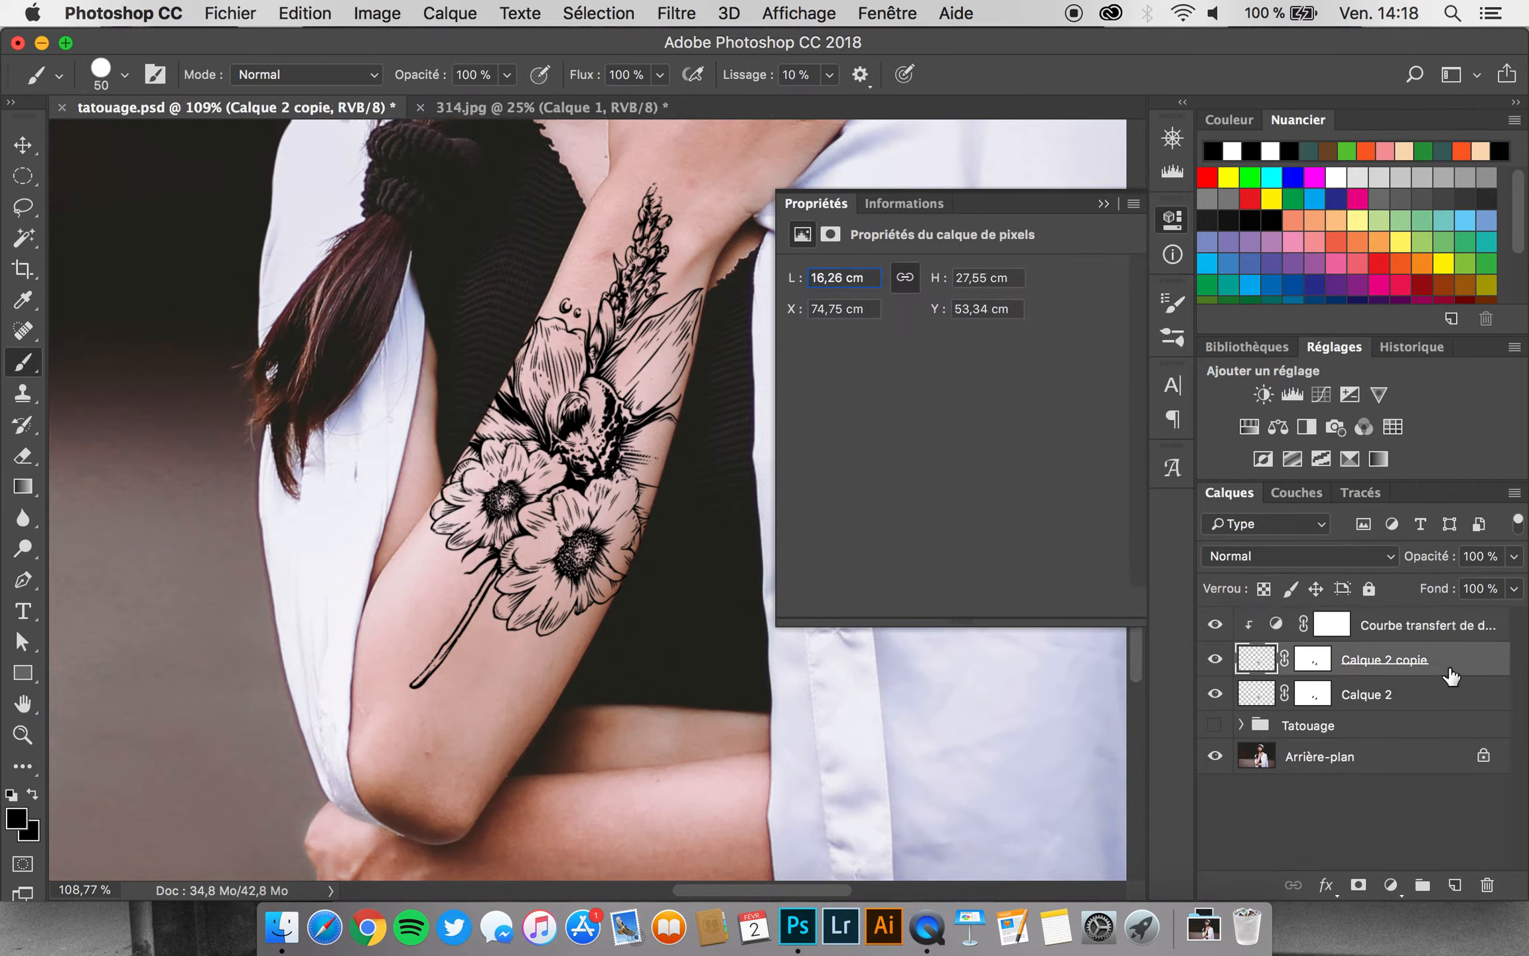
{"action": "left_click", "coordinate": [1433, 628]}
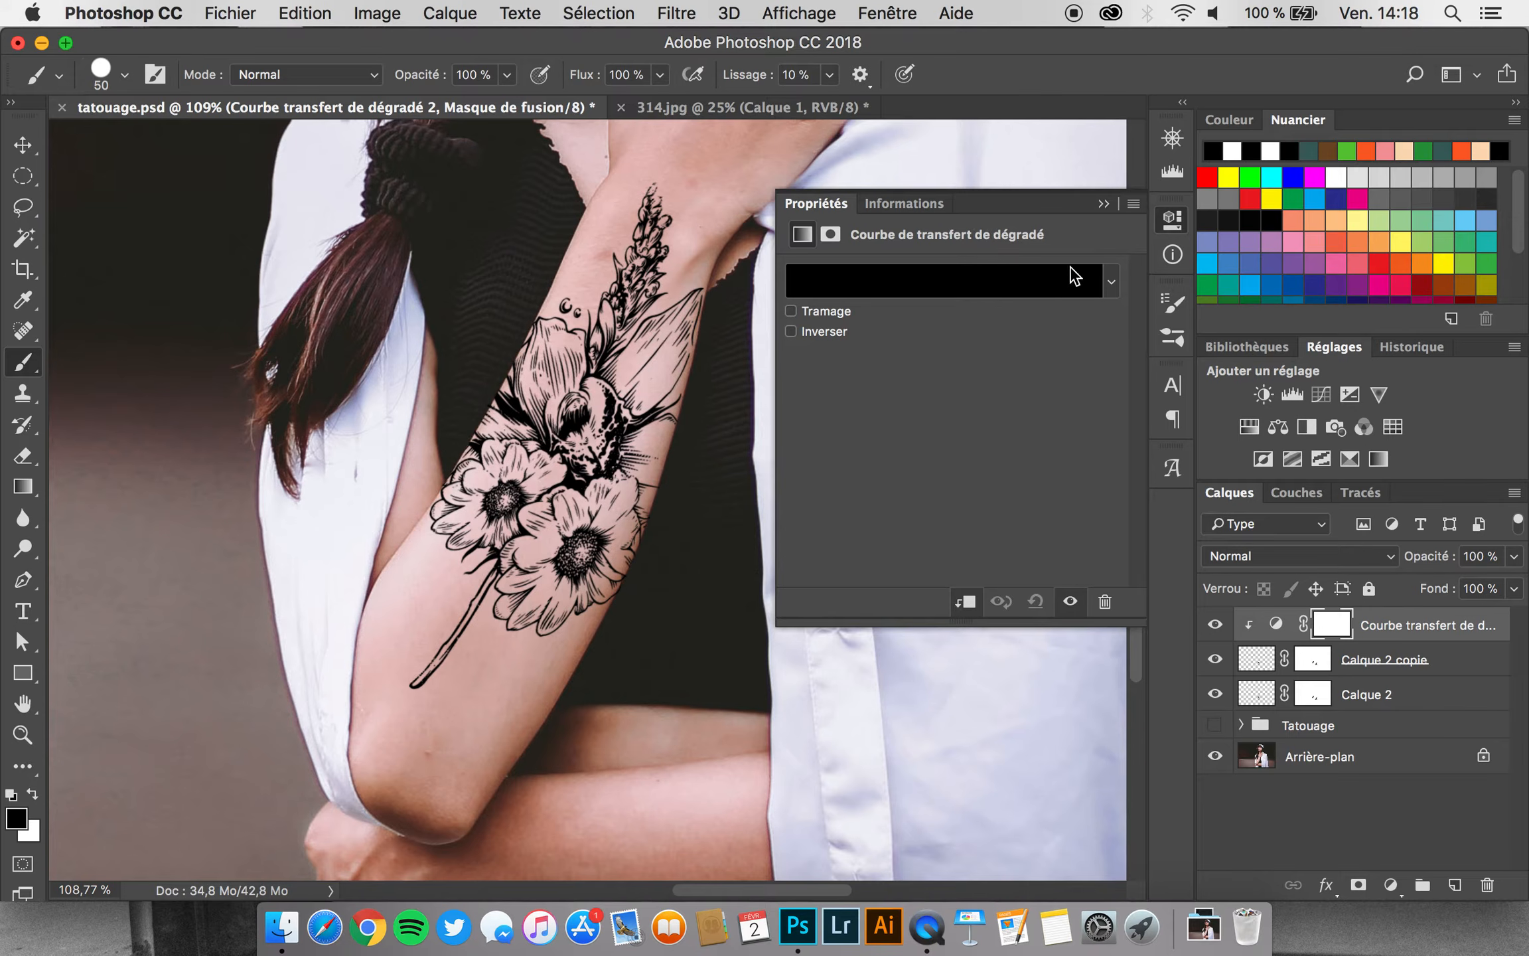
{"action": "left_click", "coordinate": [1112, 284]}
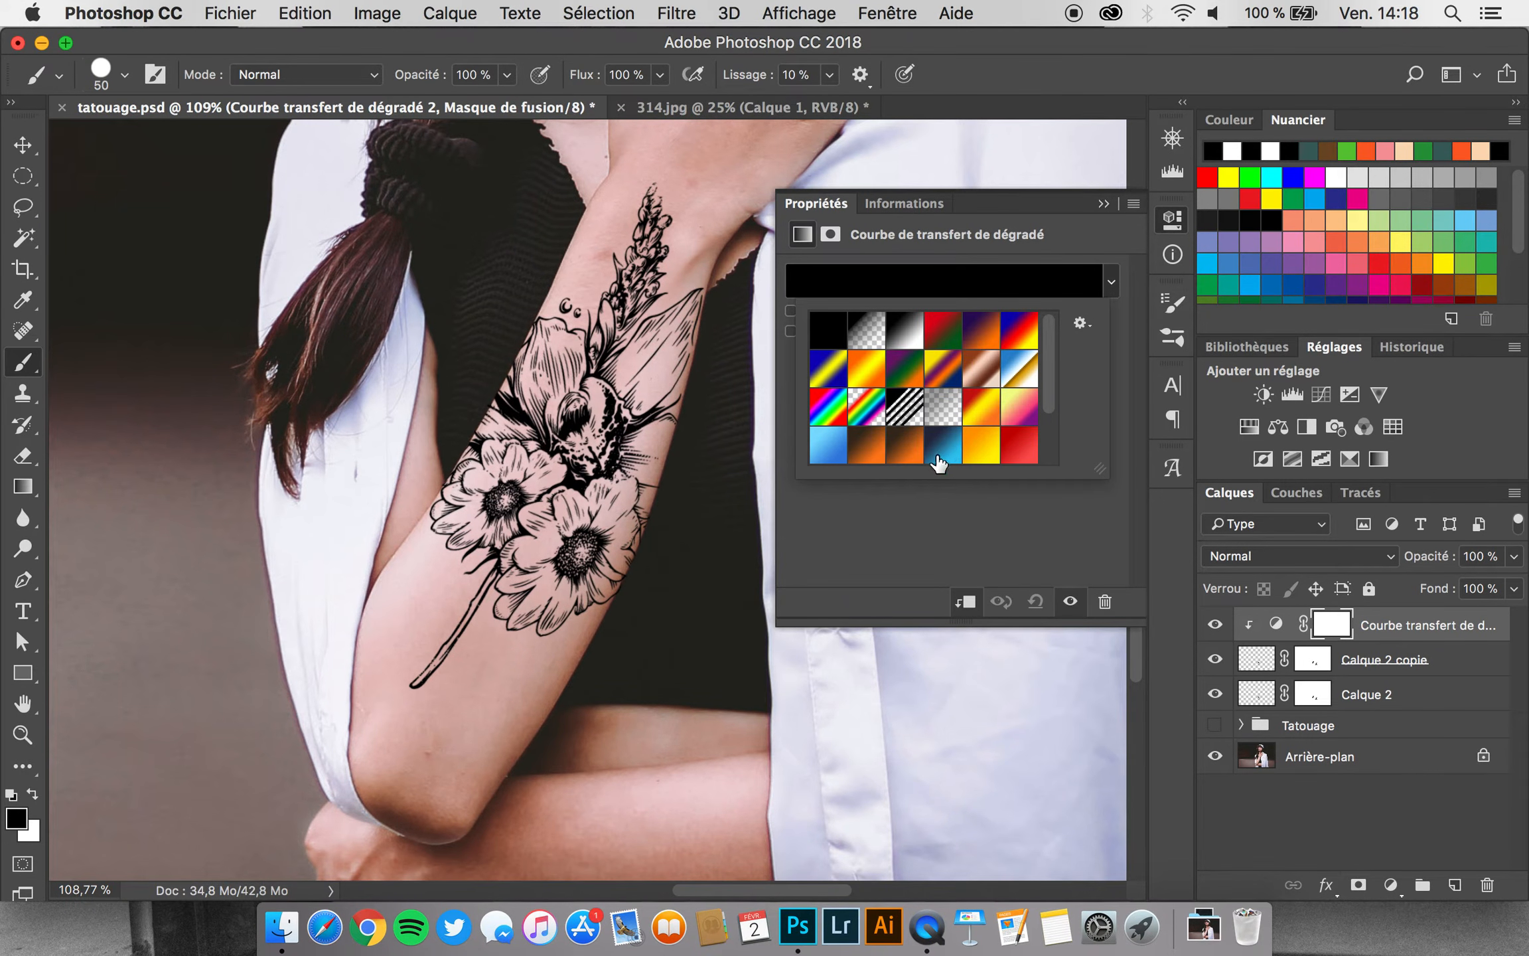
{"action": "left_click", "coordinate": [939, 458]}
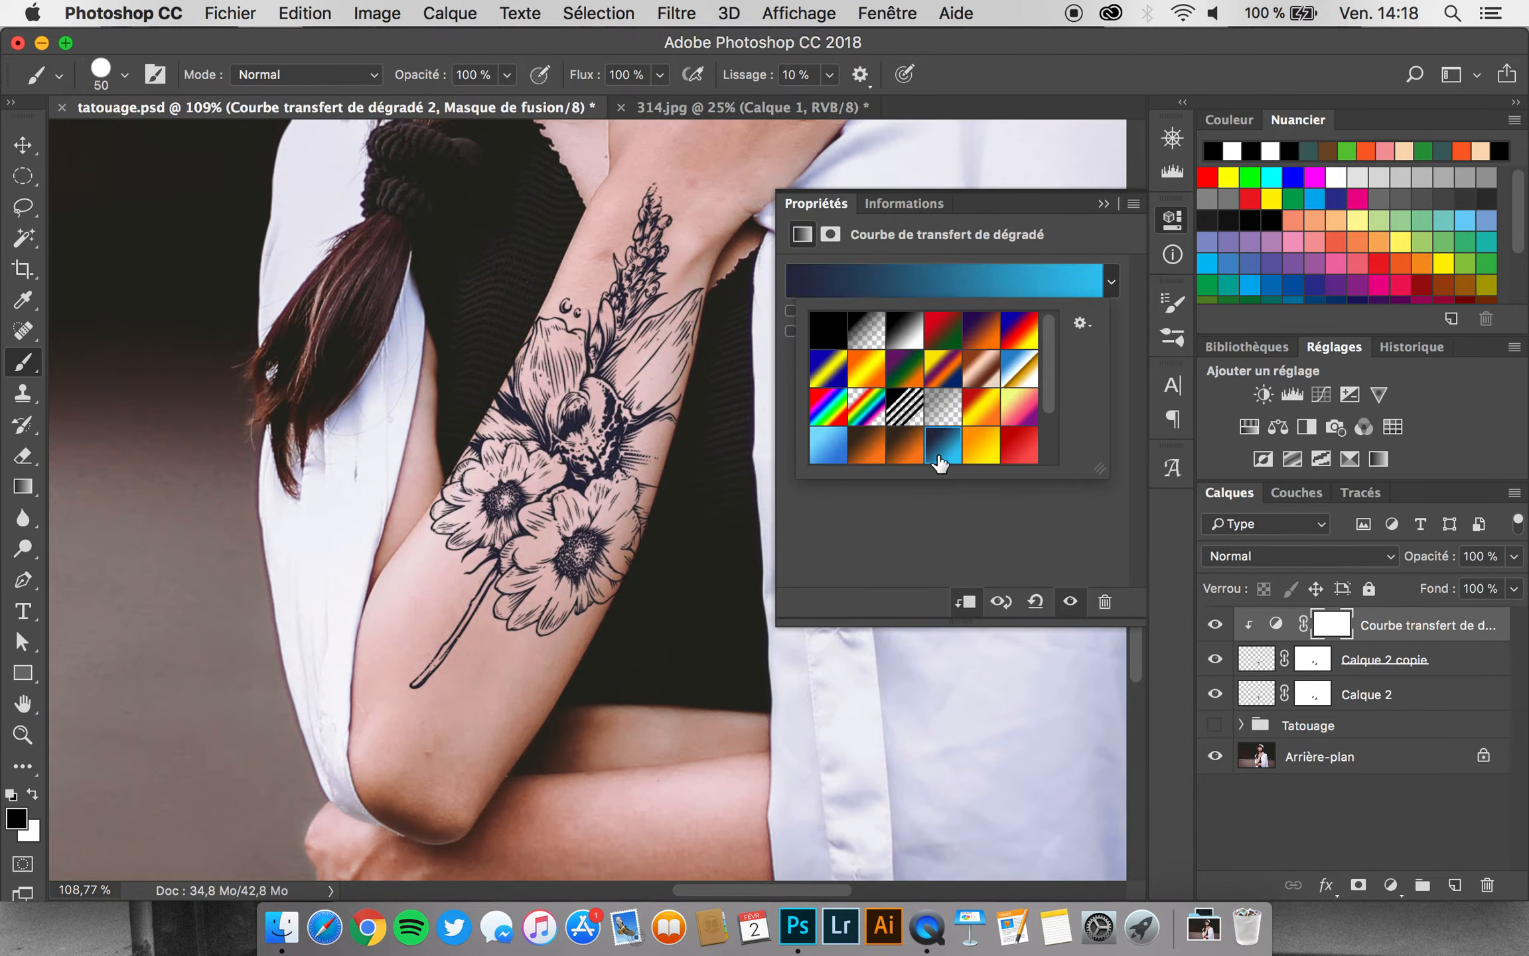
Edit the gradient by fine-tuning the navy colour at its dark end and setting its light end to #0f7fa0
{"action": "left_click", "coordinate": [965, 285]}
{"action": "double_click", "coordinate": [938, 648]}
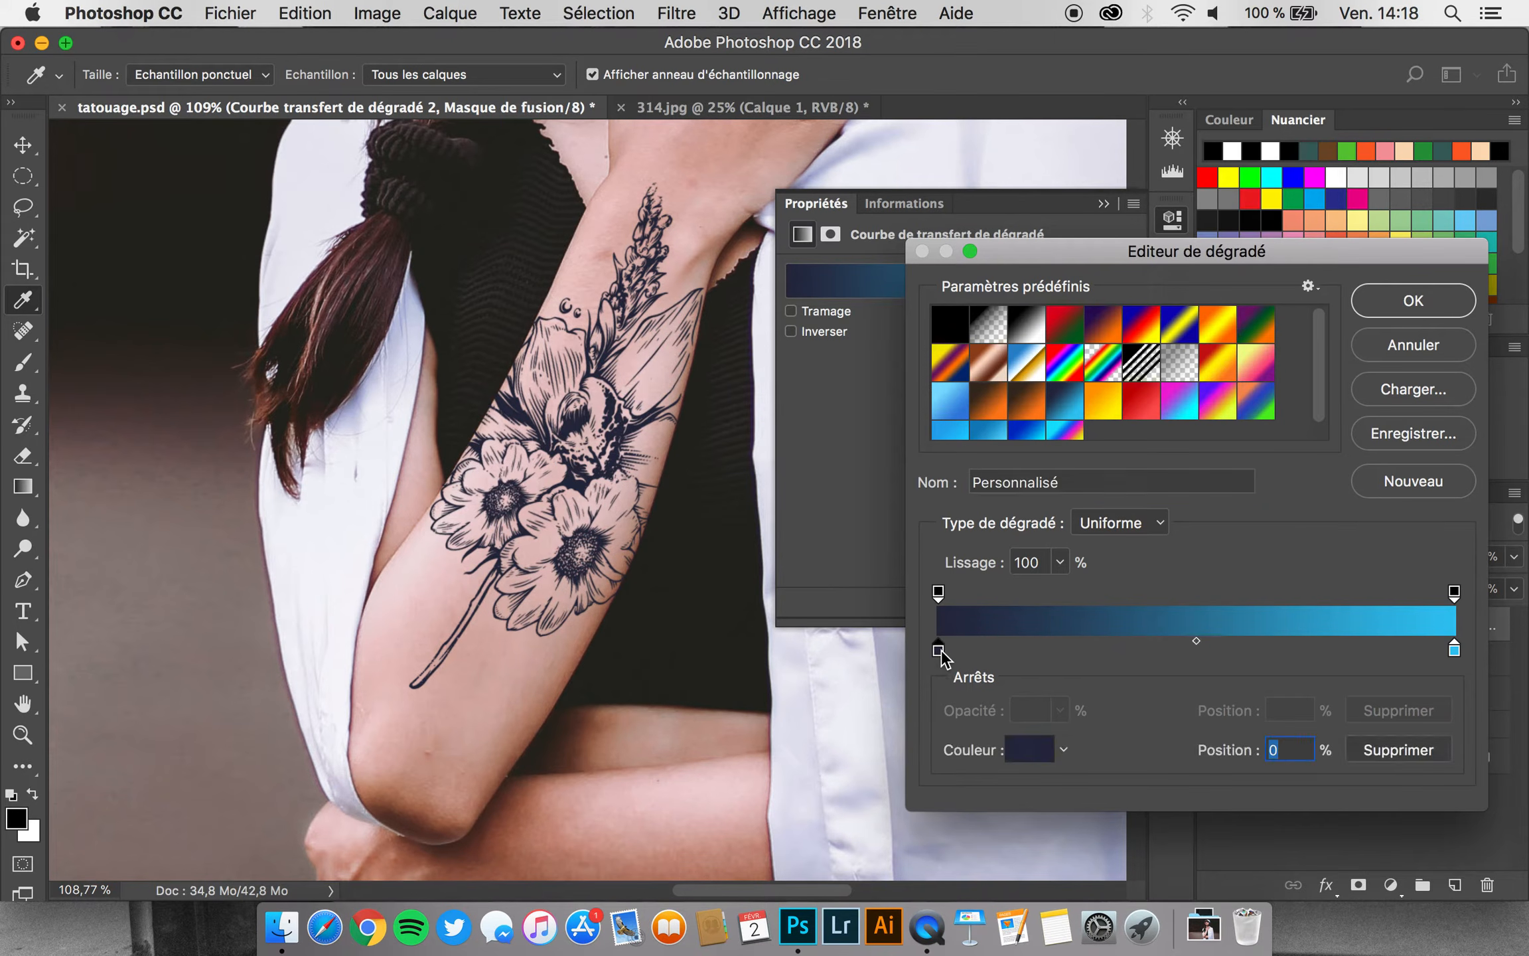
{"action": "left_click_drag", "start_coordinate": [547, 485], "coordinate": [557, 485]}
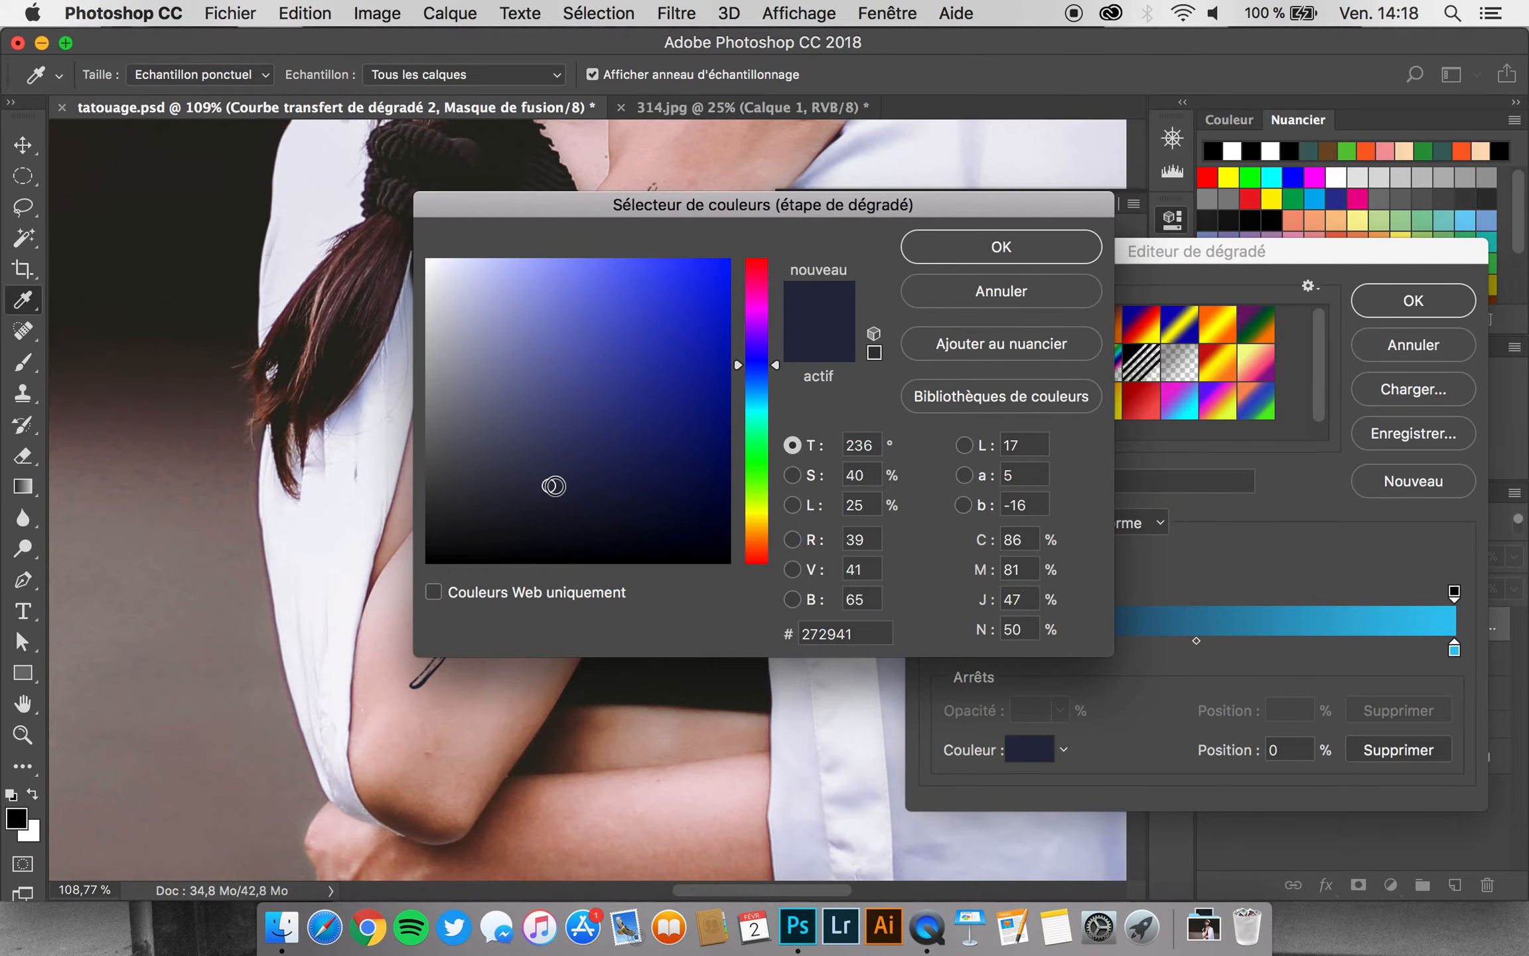
{"action": "left_click", "coordinate": [1002, 247]}
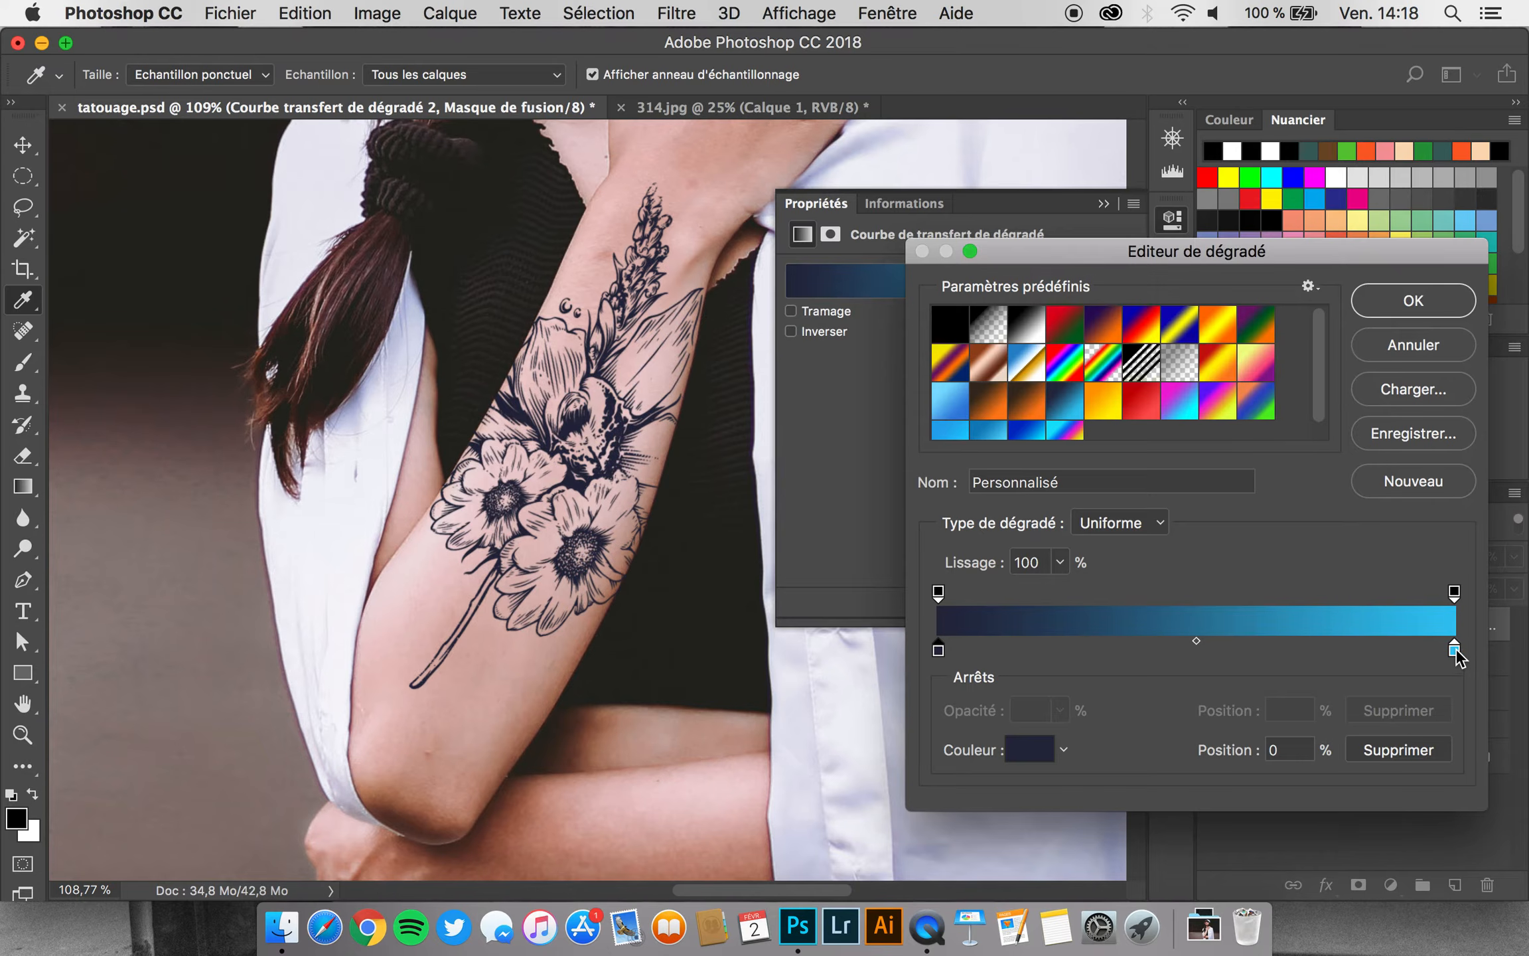
{"action": "double_click", "coordinate": [1454, 650]}
{"action": "mouse_move", "coordinate": [703, 362]}
{"action": "left_mouse_down"}
{"action": "mouse_move", "coordinate": [689, 351]}
{"action": "mouse_move", "coordinate": [704, 376]}
{"action": "left_mouse_up"}
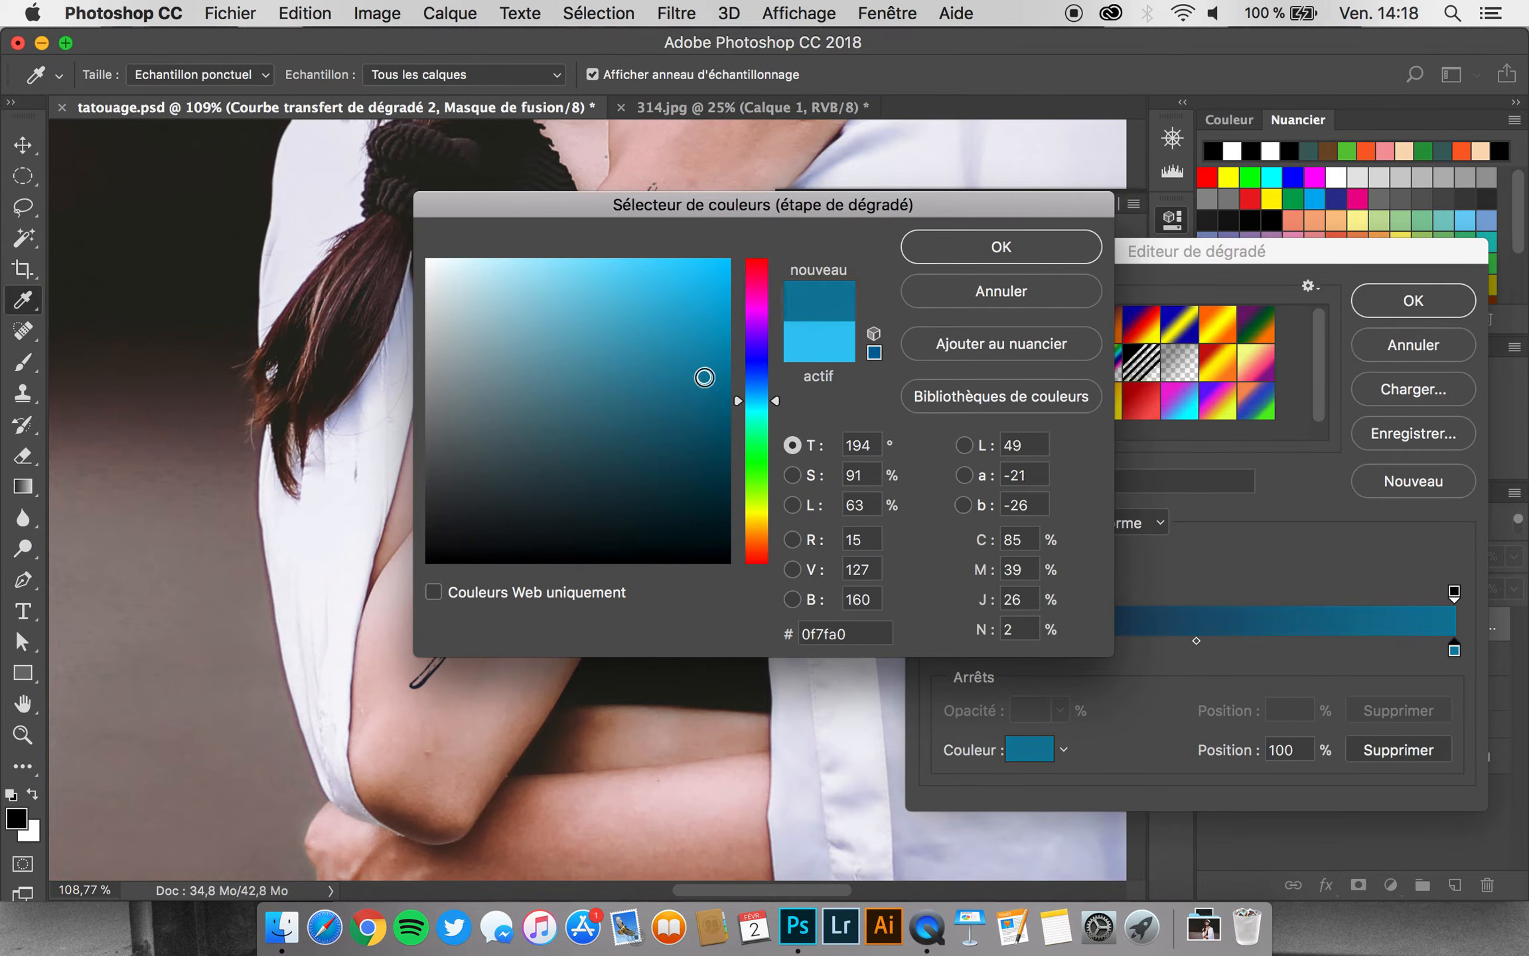
{"action": "left_click", "coordinate": [981, 247]}
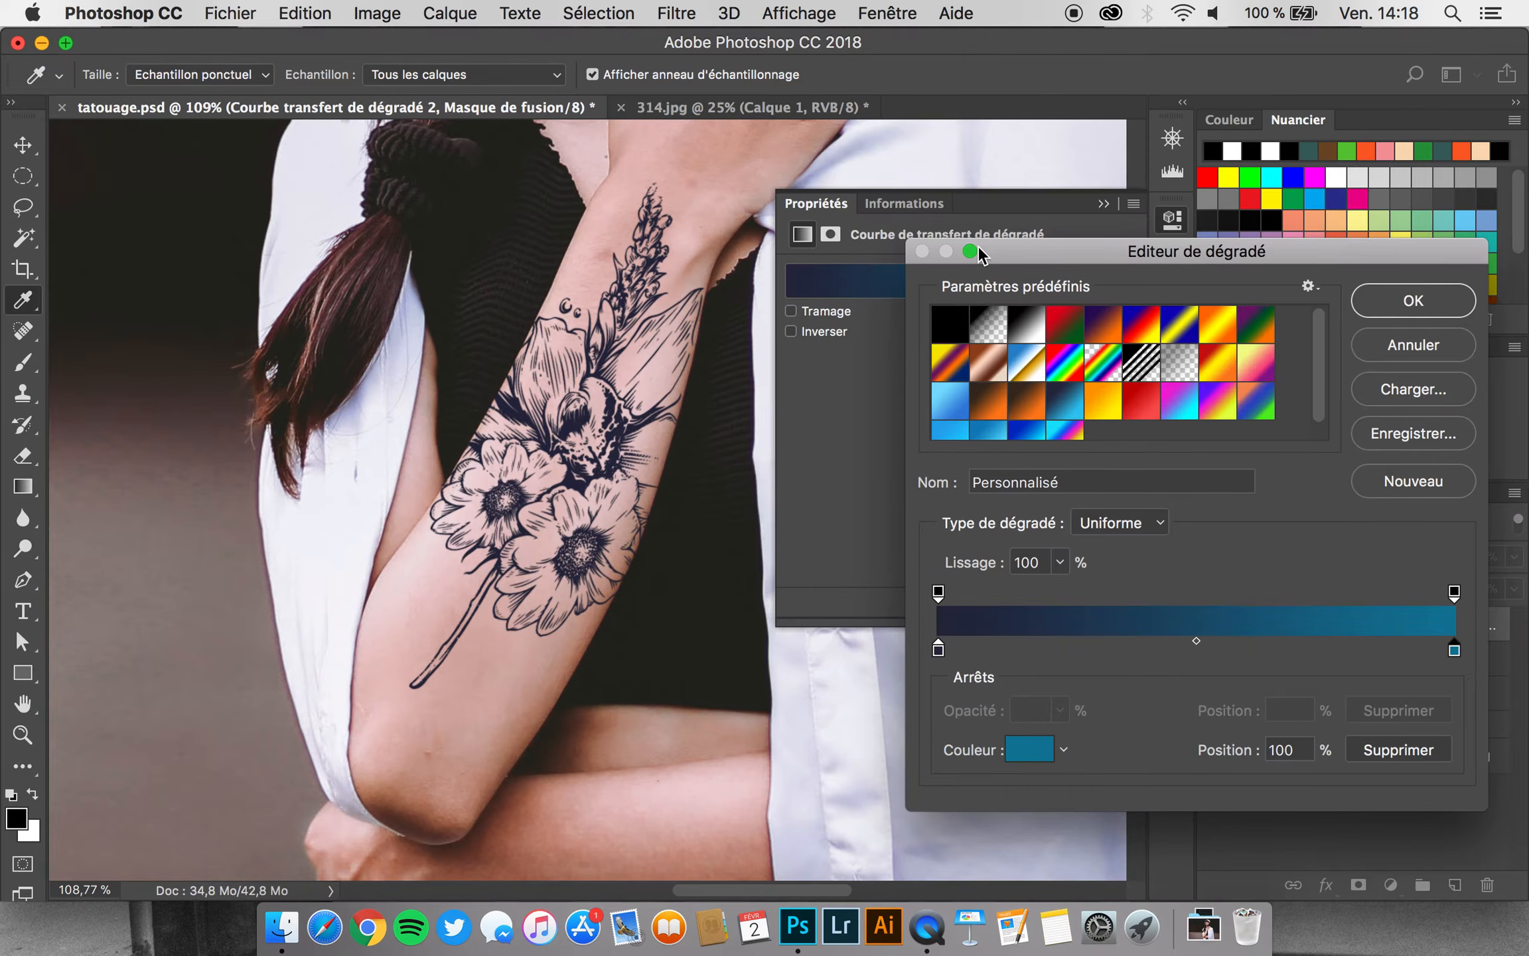
{"action": "left_click", "coordinate": [1392, 302]}
{"action": "double_click", "coordinate": [815, 200]}
Compare the tattoo linework with and without the gradient map and examine the tinted flowers up close
{"action": "left_click", "coordinate": [1216, 626]}
{"action": "left_click", "coordinate": [1215, 626]}
{"action": "left_click", "coordinate": [1215, 626]}
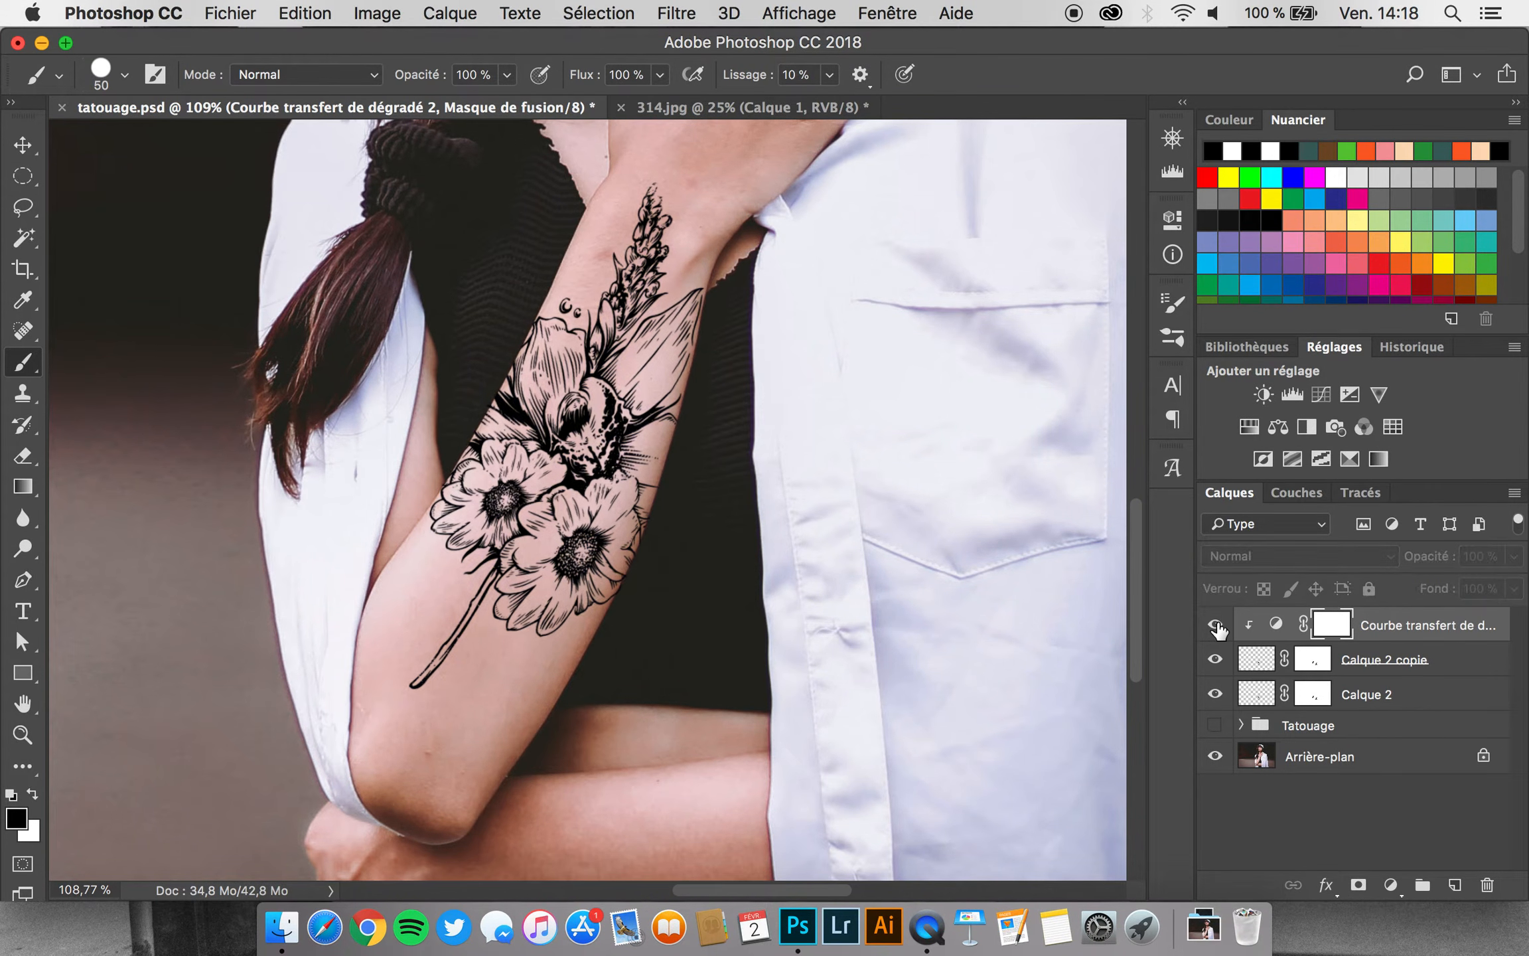
{"action": "scroll", "coordinate": [727, 457], "scroll_direction": "up", "scroll_amount": 3}
{"action": "scroll", "coordinate": [727, 456], "scroll_direction": "up", "scroll_amount": 4}
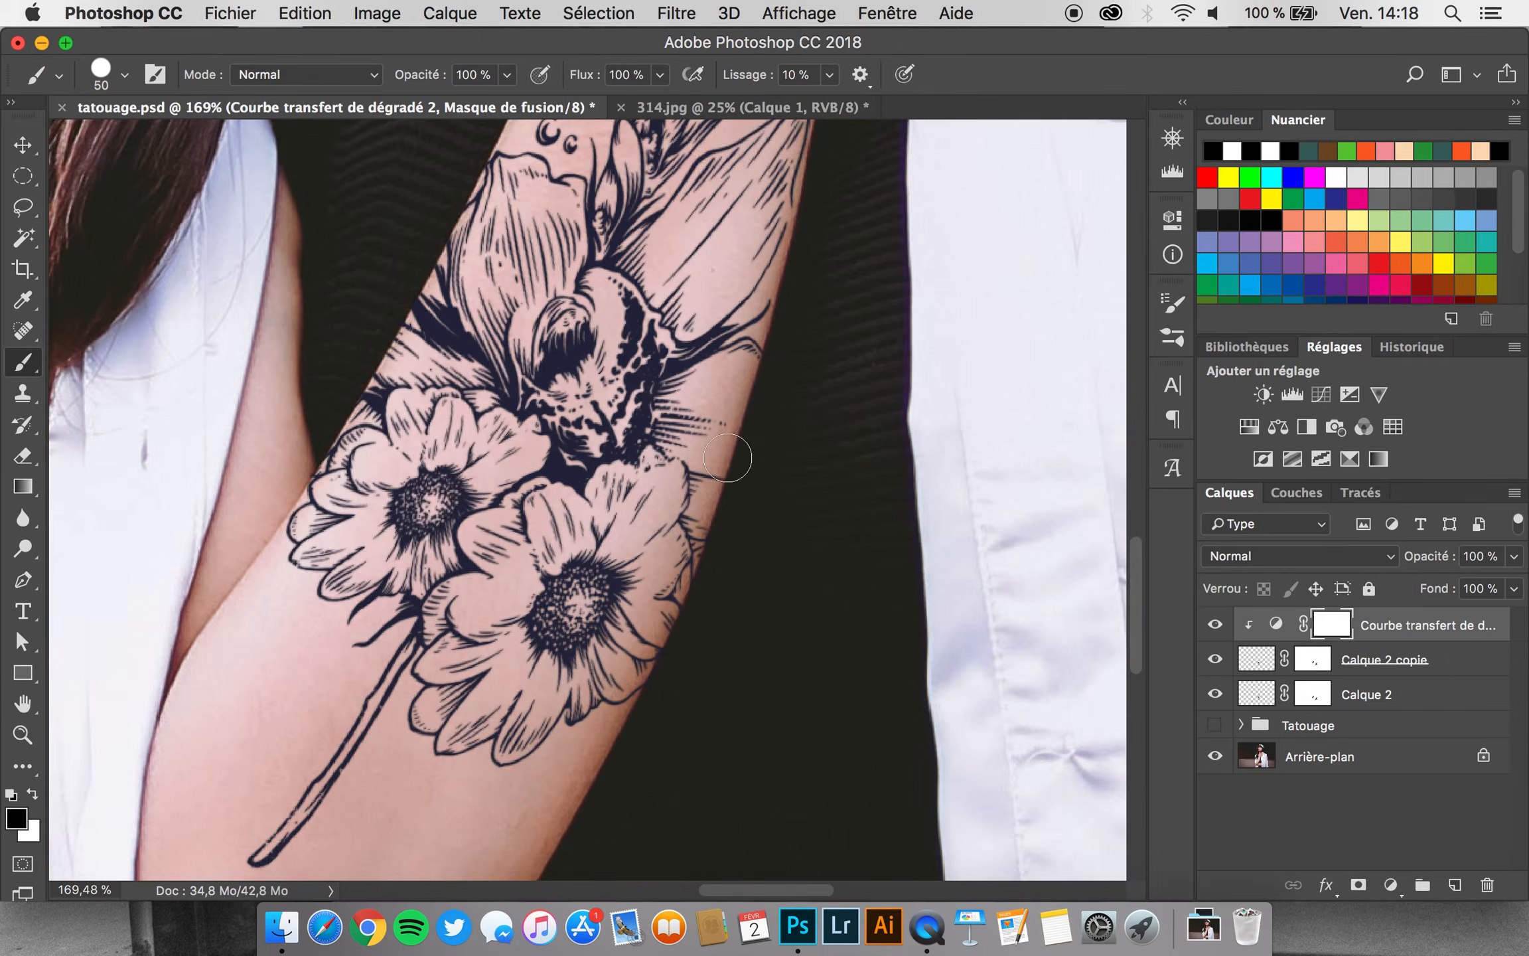
{"action": "scroll", "coordinate": [566, 485], "scroll_direction": "down", "scroll_amount": 3}
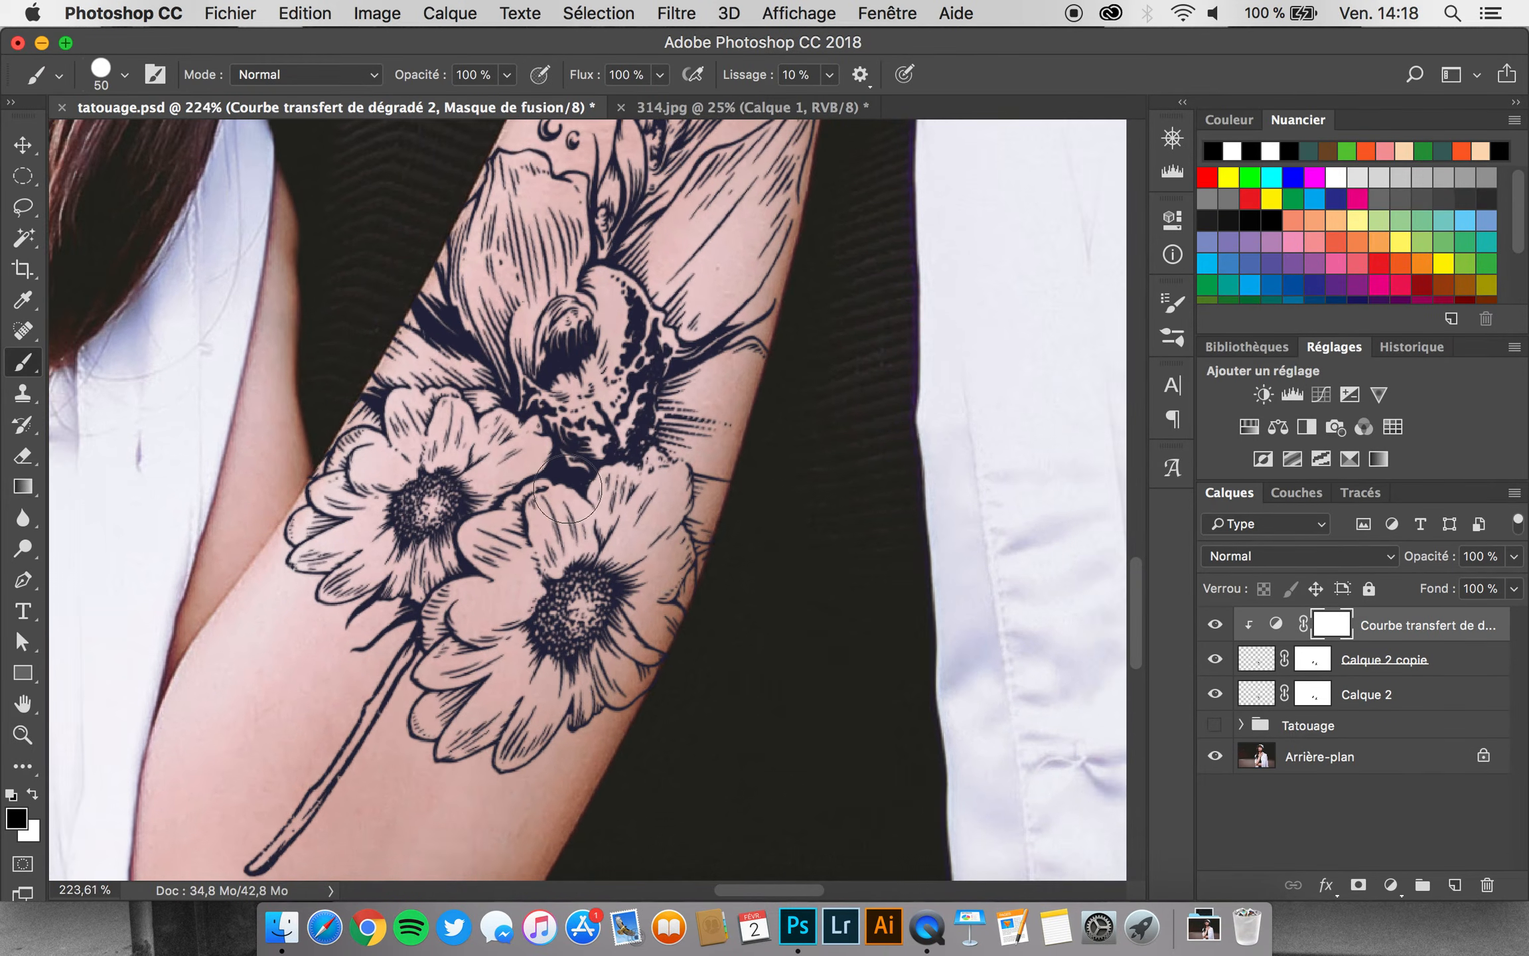
{"action": "scroll", "coordinate": [566, 489], "scroll_direction": "down", "scroll_amount": 3}
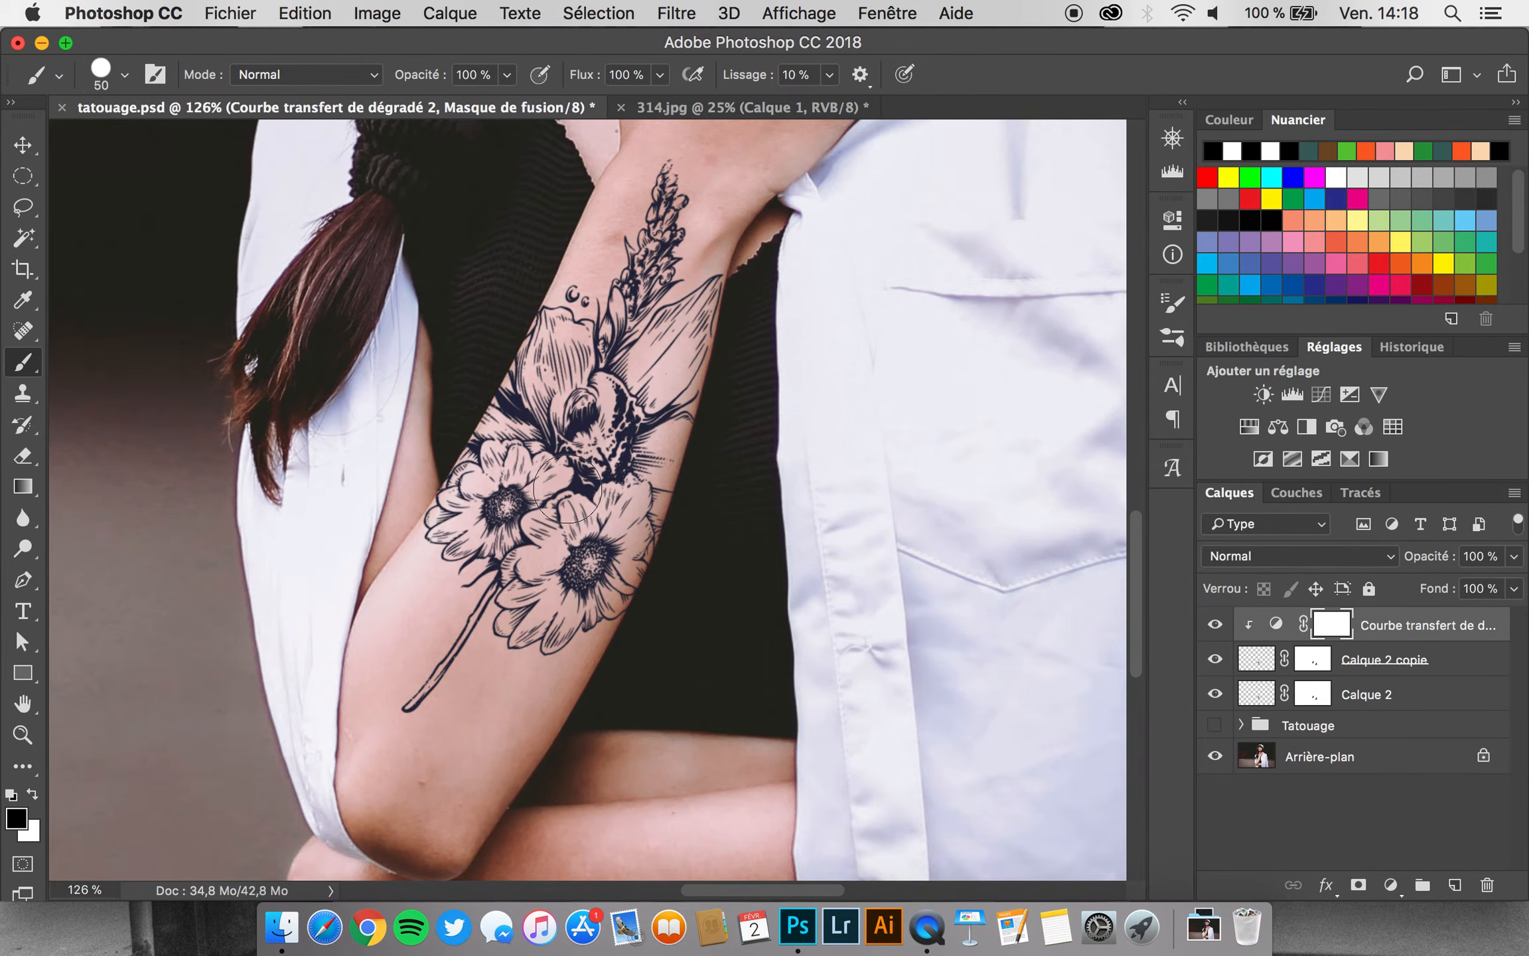
{"action": "left_click", "coordinate": [23, 145]}
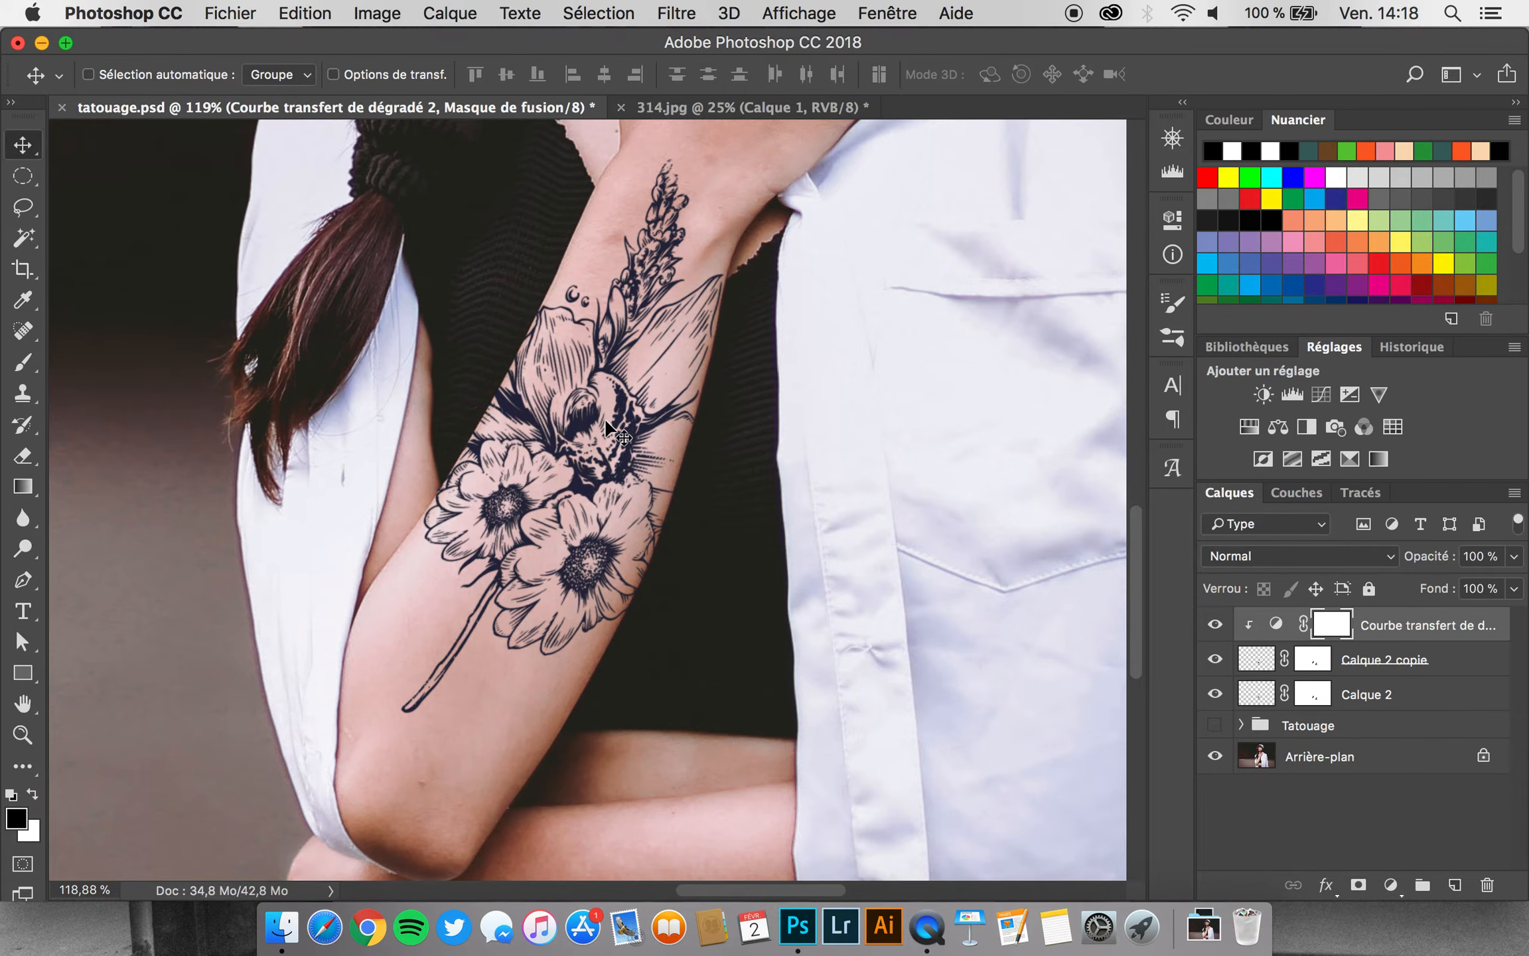
{"action": "scroll", "coordinate": [606, 425], "scroll_direction": "down", "scroll_amount": 1}
{"action": "scroll", "coordinate": [606, 425], "scroll_direction": "up", "scroll_amount": 1}
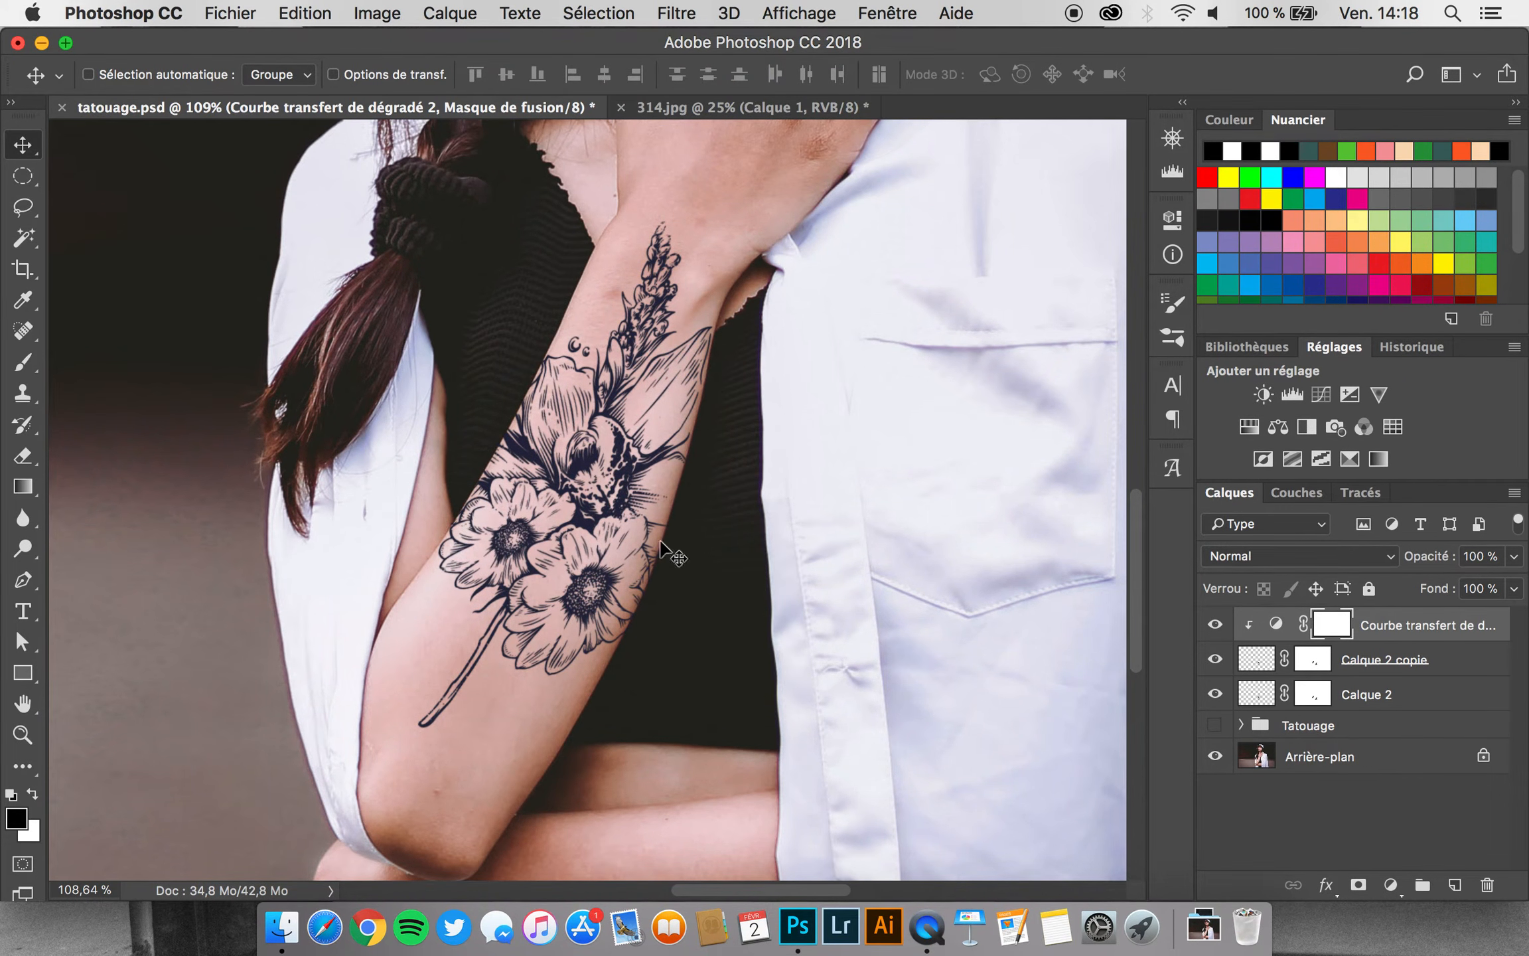
Lower the opacity of the Calque 2 copie layer to 74%
{"action": "left_click", "coordinate": [1514, 561]}
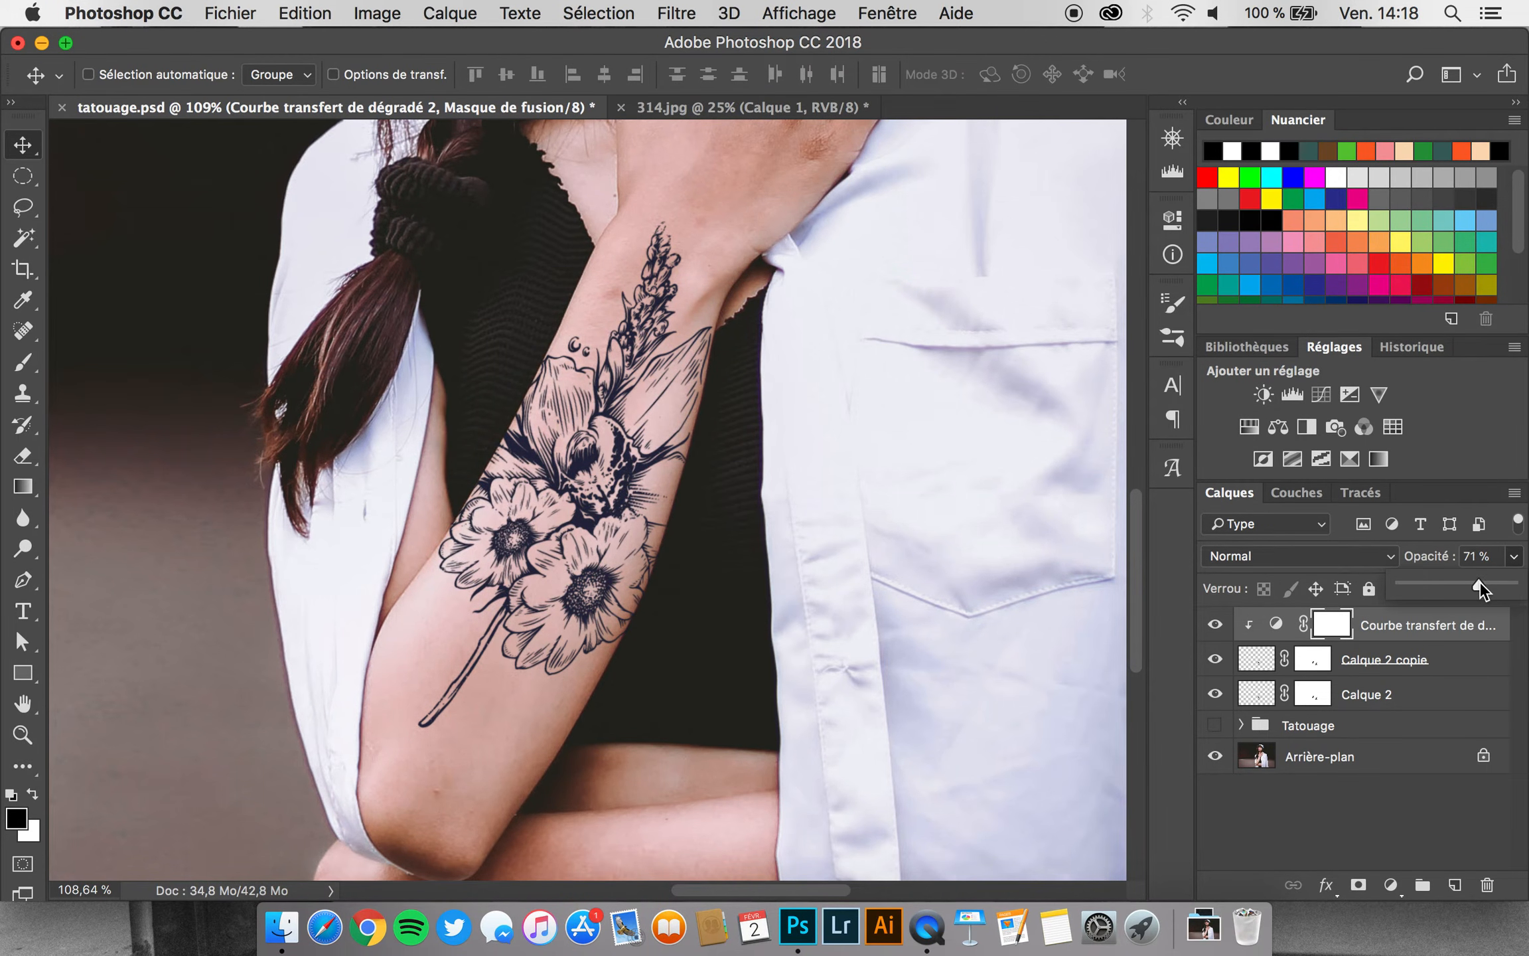
{"action": "left_click_drag", "start_coordinate": [1484, 583], "coordinate": [1516, 584]}
{"action": "left_click", "coordinate": [1447, 659]}
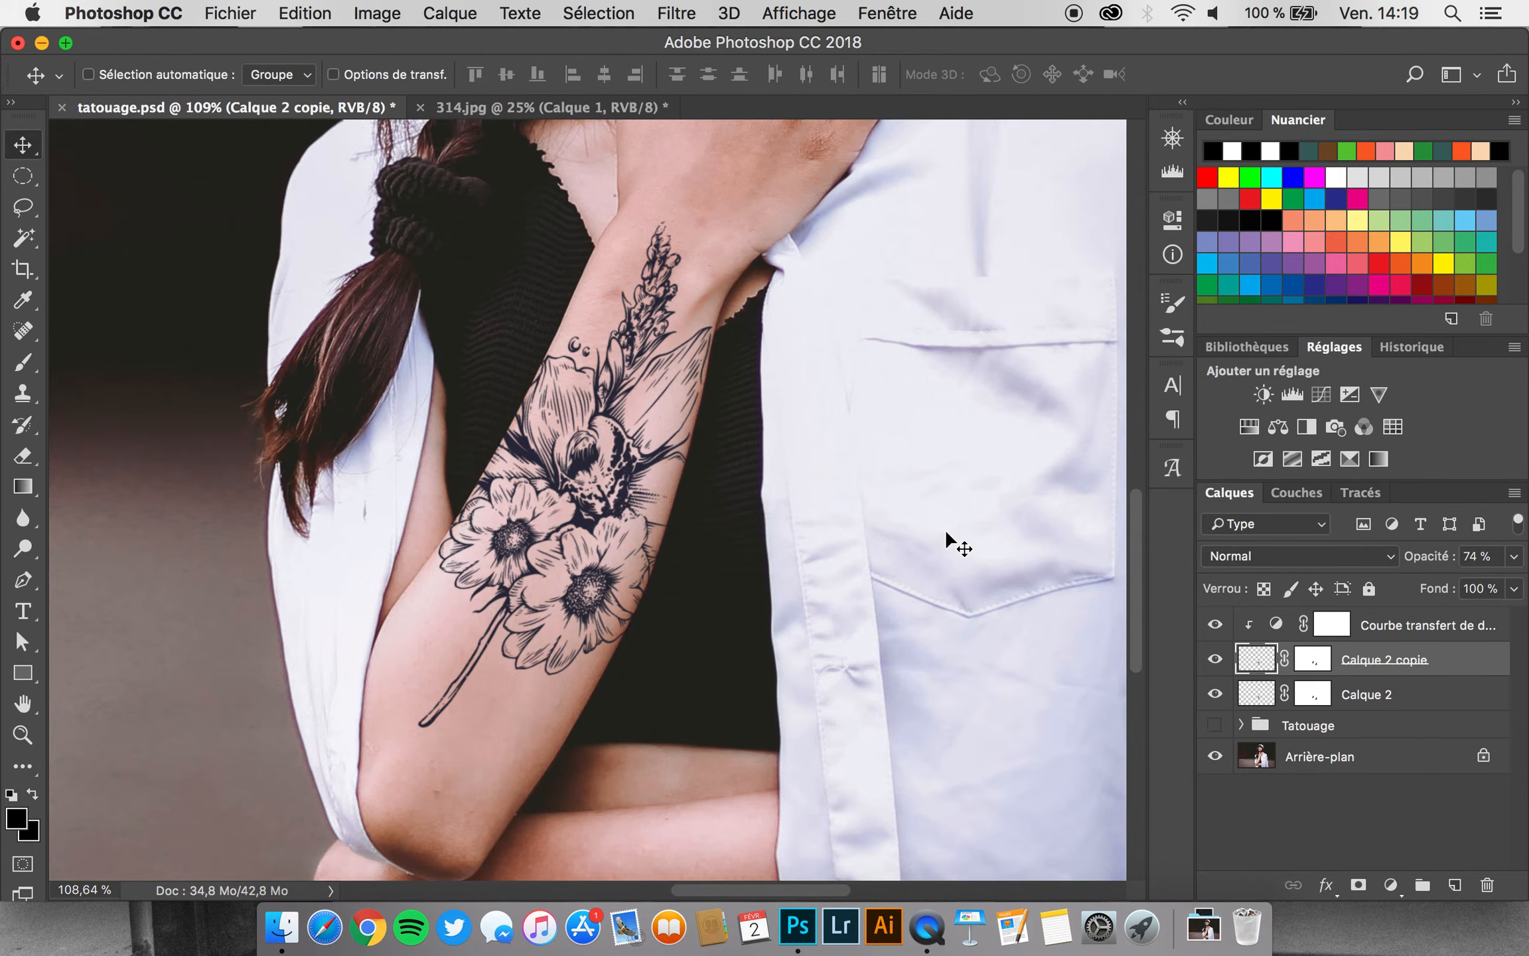
Examine the finished tattoo on the forearm, both close up and within the whole portrait
{"action": "scroll", "coordinate": [945, 529], "scroll_direction": "down", "scroll_amount": 3}
{"action": "scroll", "coordinate": [945, 528], "scroll_direction": "down", "scroll_amount": 3}
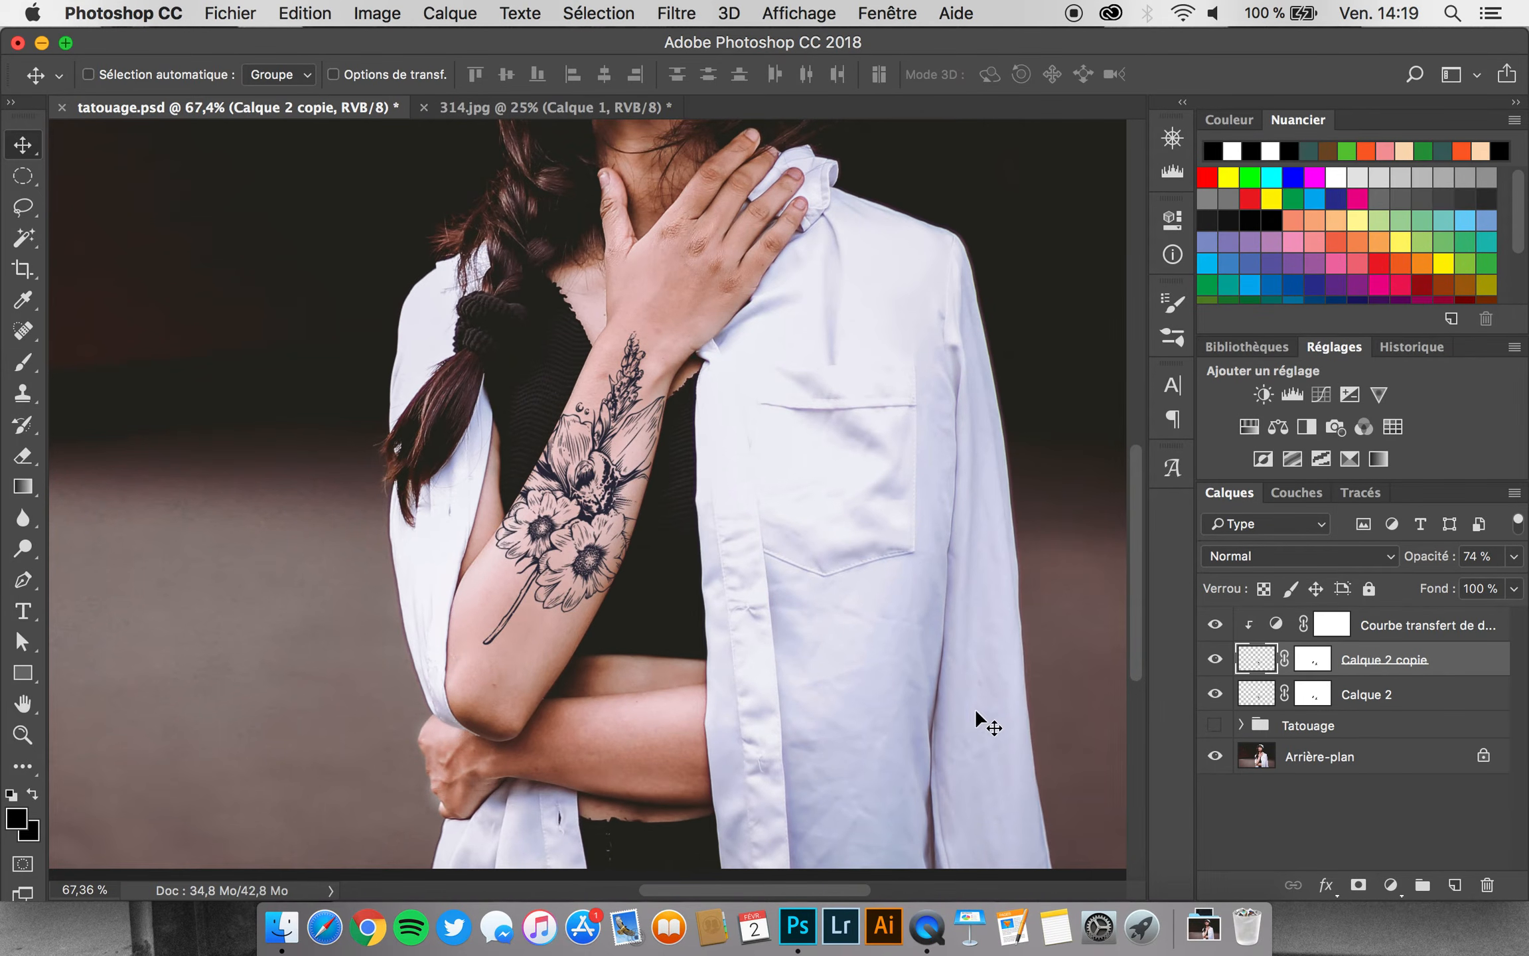
{"action": "scroll", "coordinate": [618, 523], "scroll_direction": "up", "scroll_amount": 4}
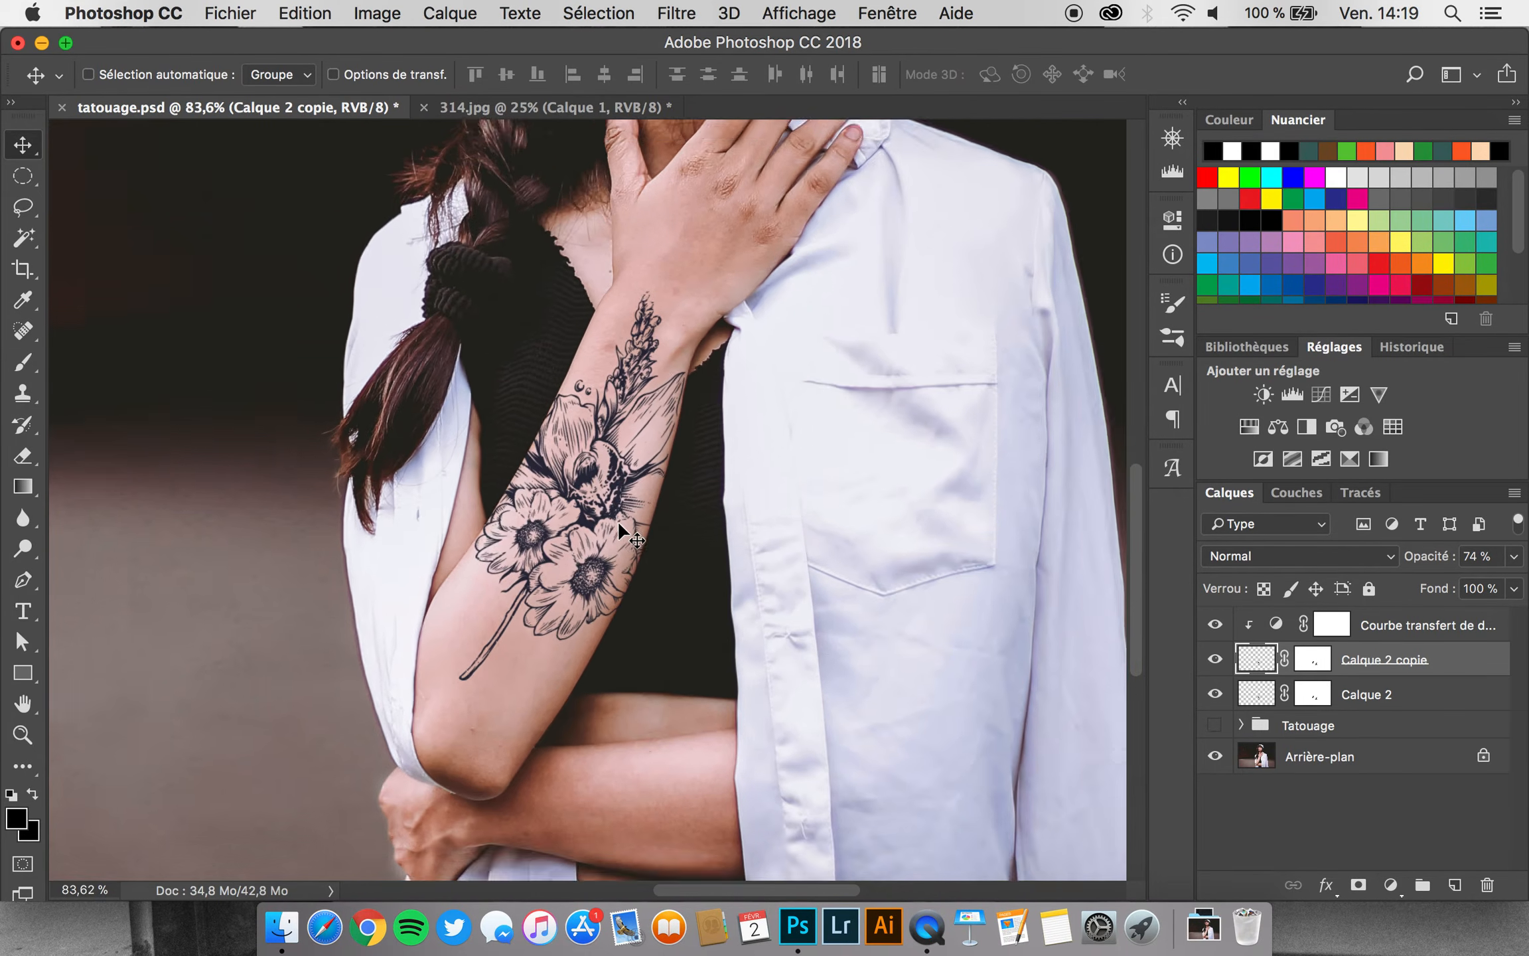
{"action": "scroll", "coordinate": [618, 522], "scroll_direction": "down", "scroll_amount": 2}
{"action": "scroll", "coordinate": [618, 523], "scroll_direction": "down", "scroll_amount": 3}
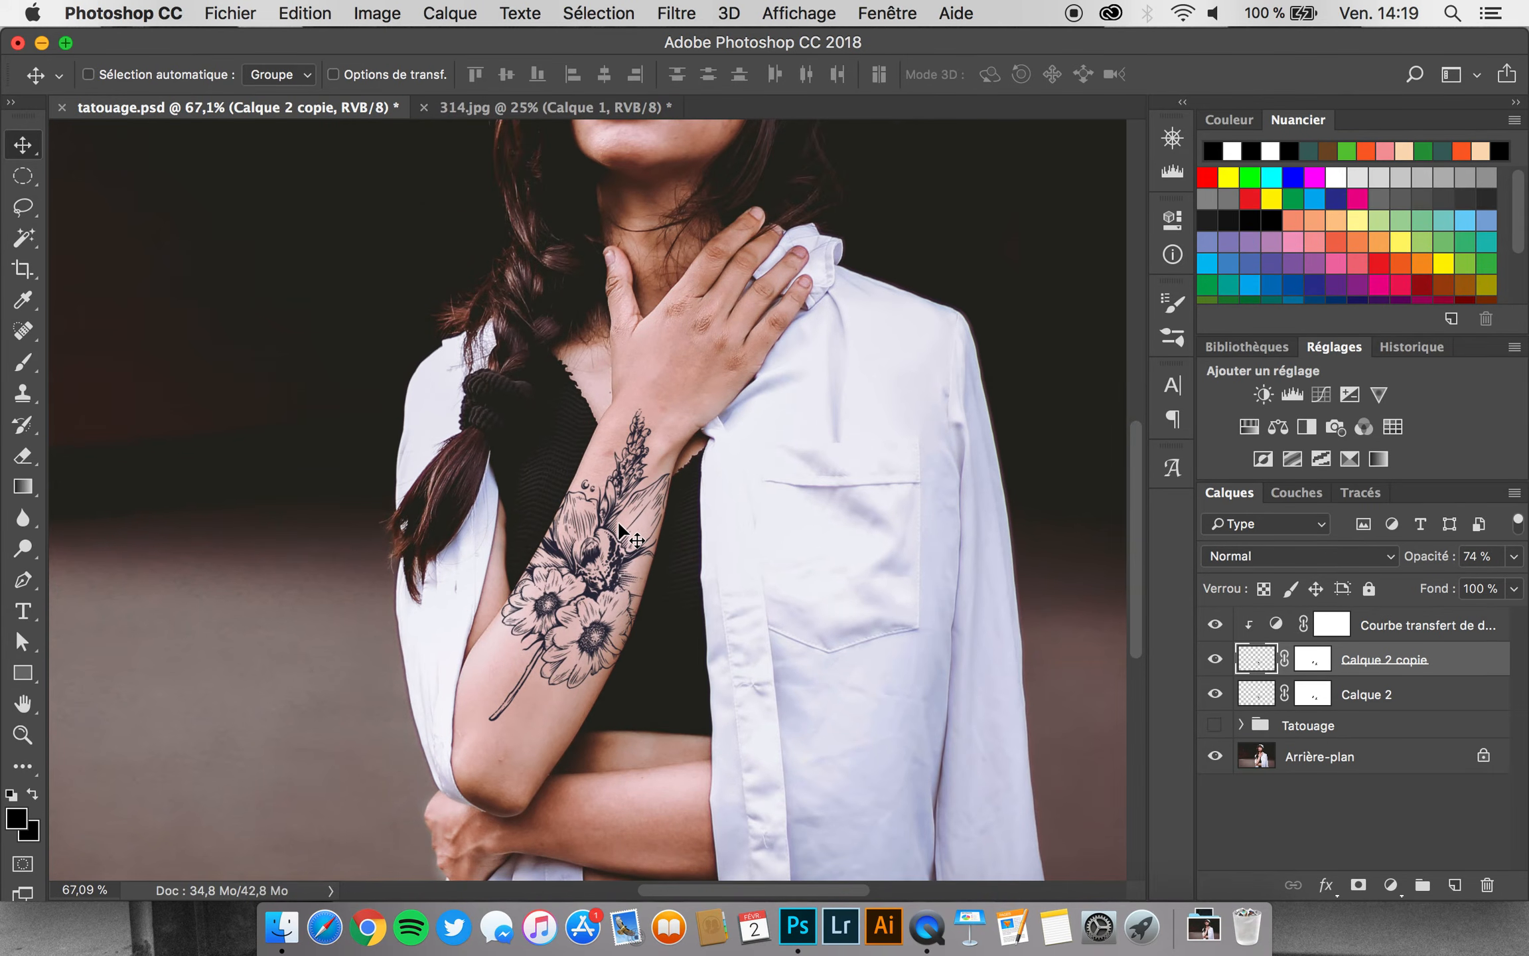
{"action": "scroll", "coordinate": [618, 521], "scroll_direction": "down", "scroll_amount": 3}
{"action": "scroll", "coordinate": [617, 522], "scroll_direction": "down", "scroll_amount": 1}
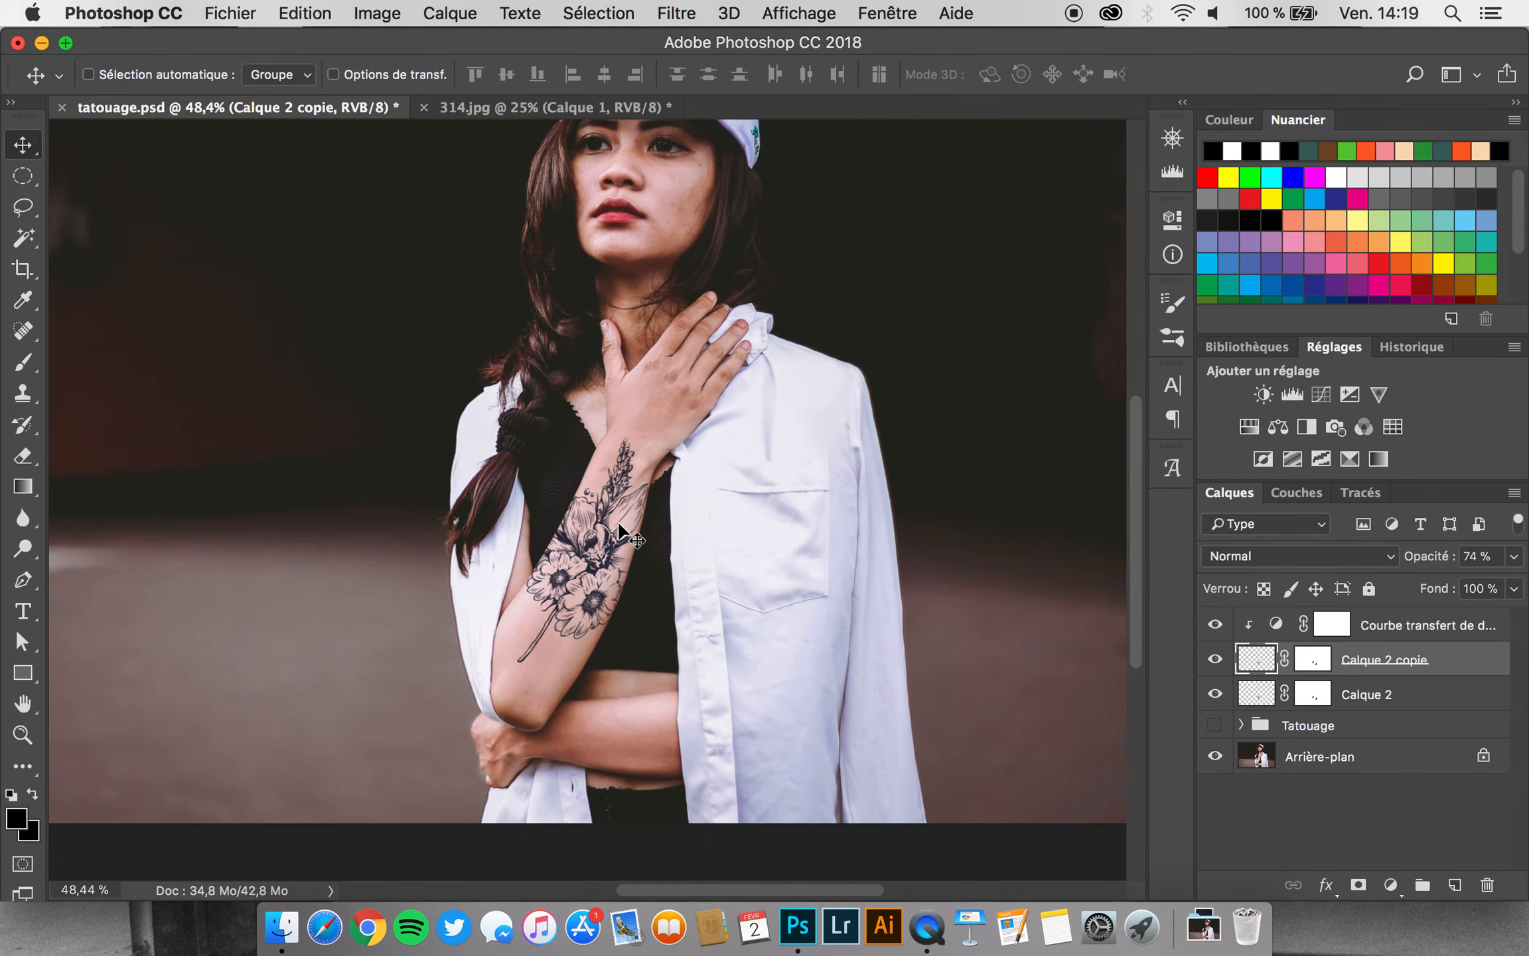
{"action": "scroll", "coordinate": [618, 522], "scroll_direction": "down", "scroll_amount": 2}
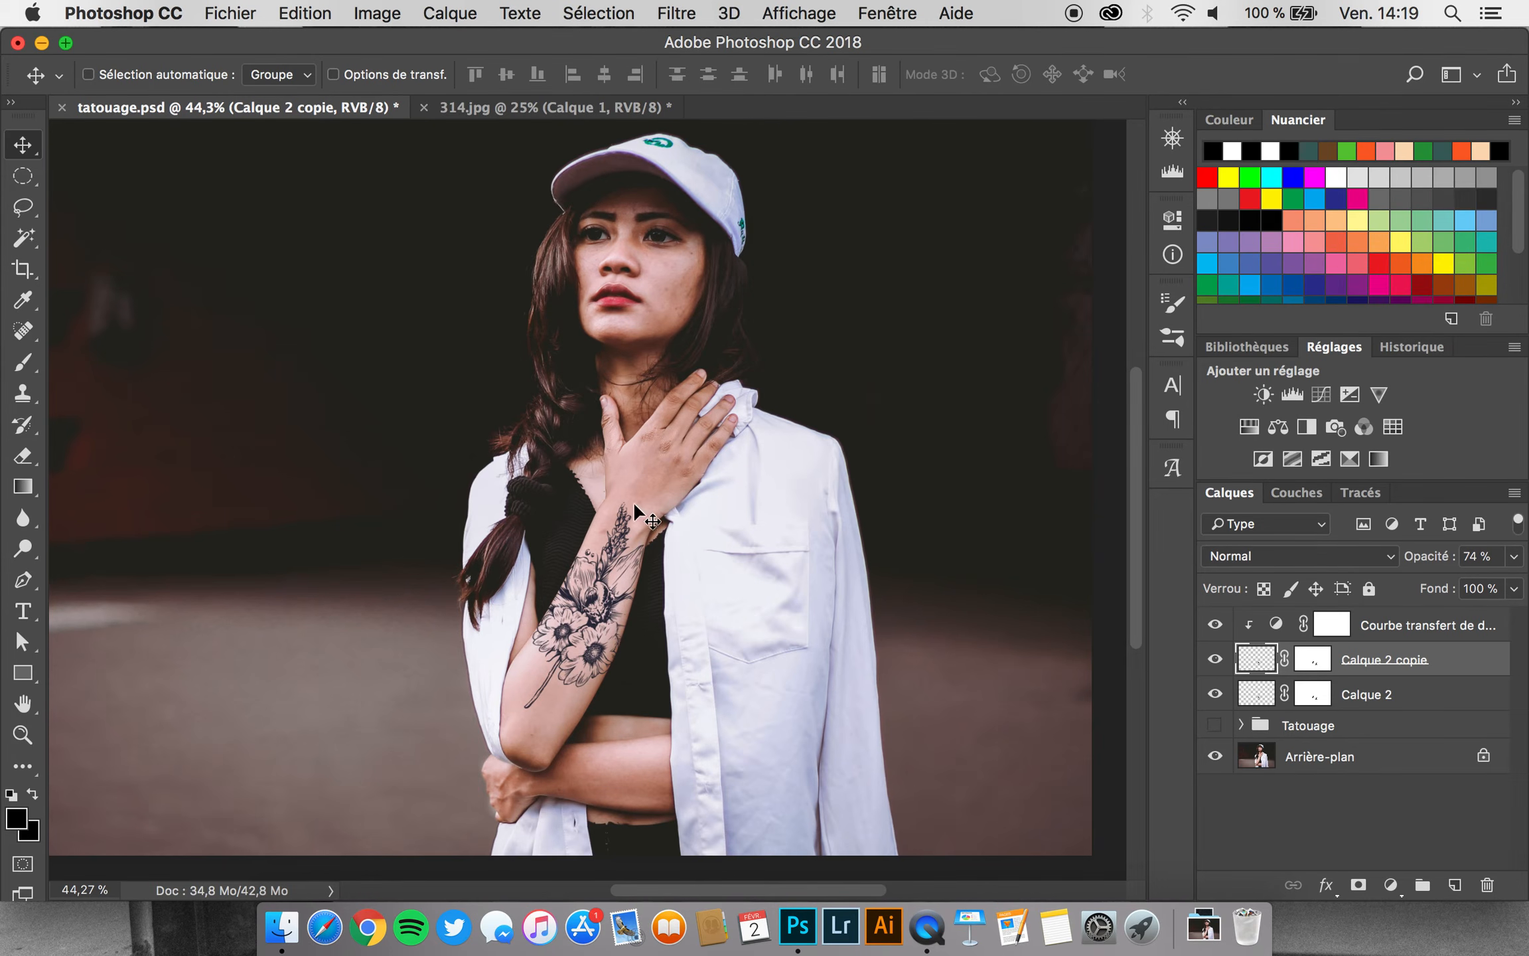
{"action": "scroll", "coordinate": [412, 569], "scroll_direction": "down", "scroll_amount": 1}
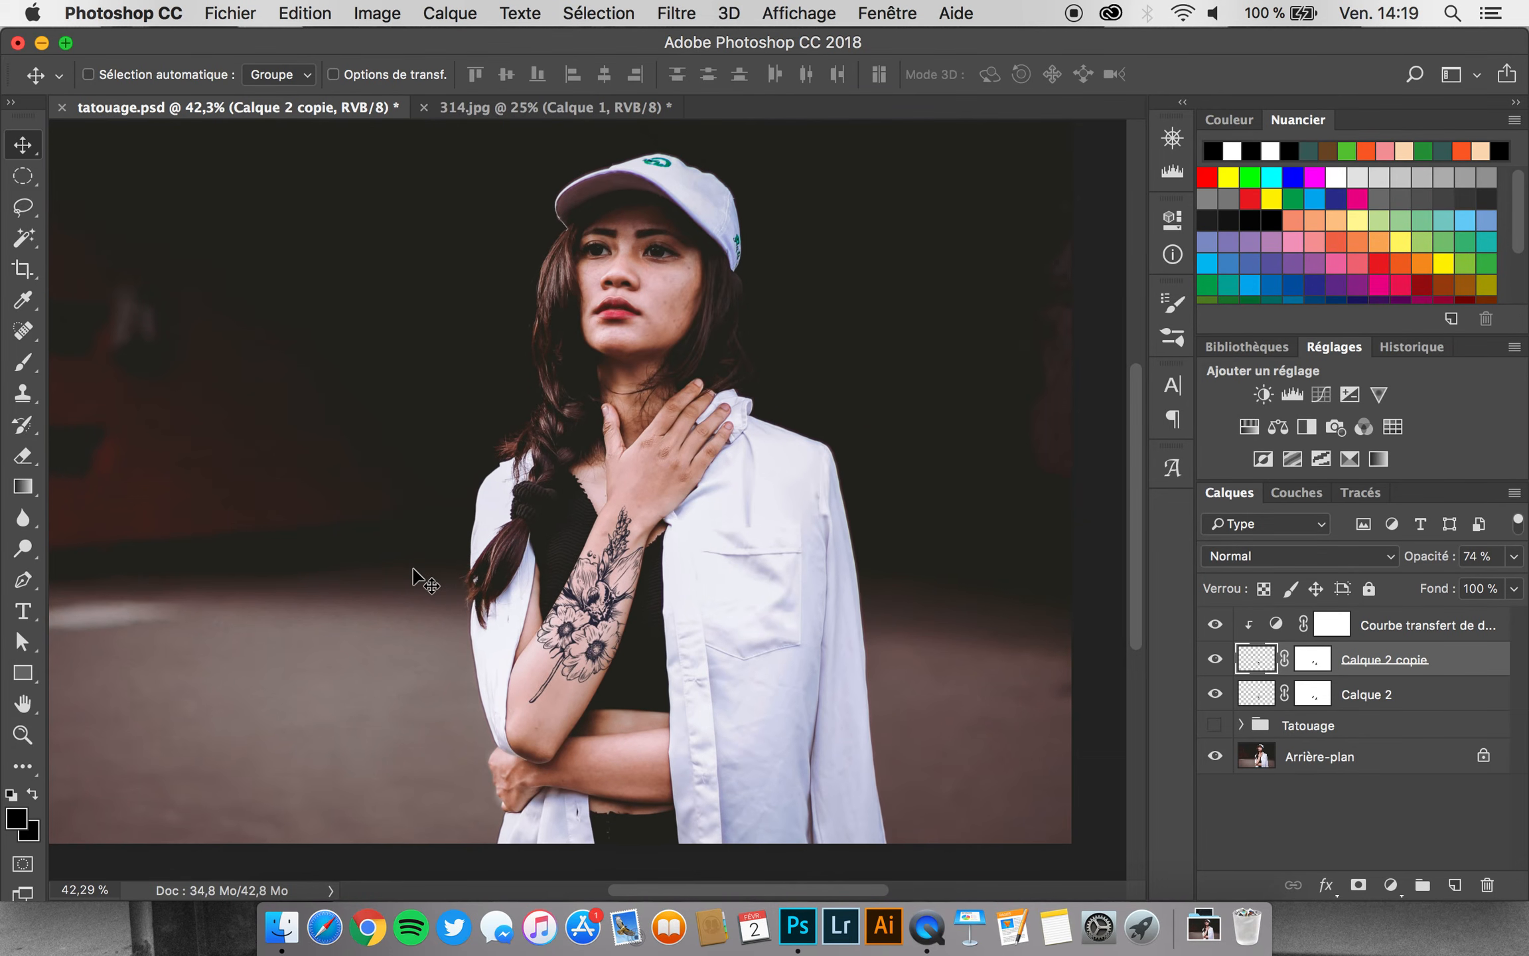
{"action": "scroll", "coordinate": [355, 534], "scroll_direction": "up", "scroll_amount": 5}
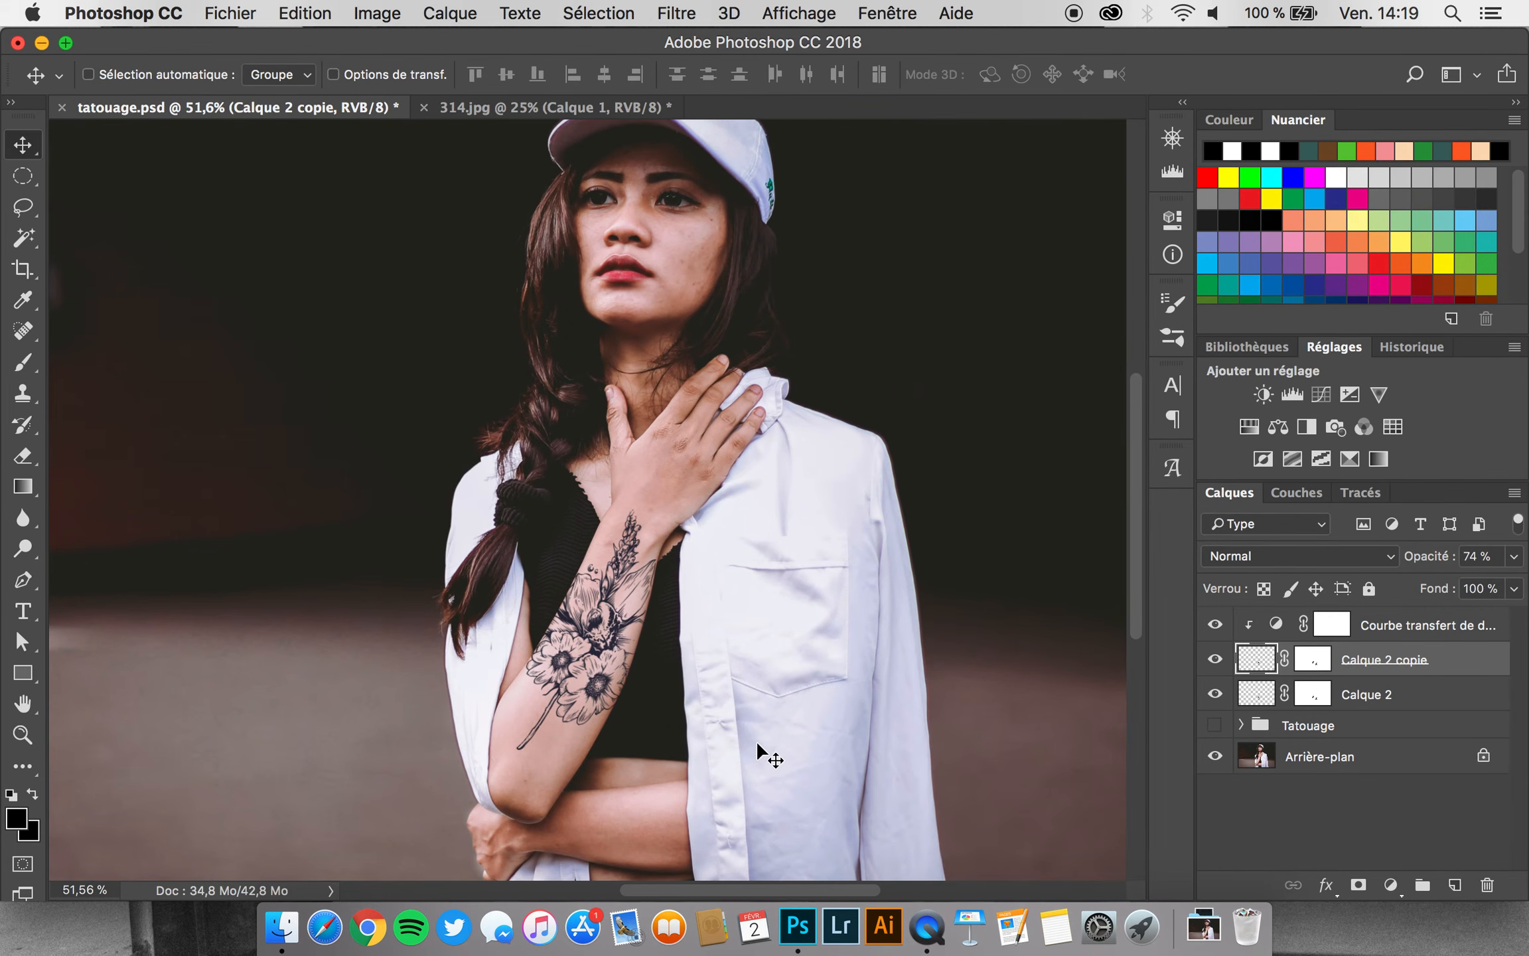
{"action": "scroll", "coordinate": [314, 468], "scroll_direction": "down", "scroll_amount": 5}
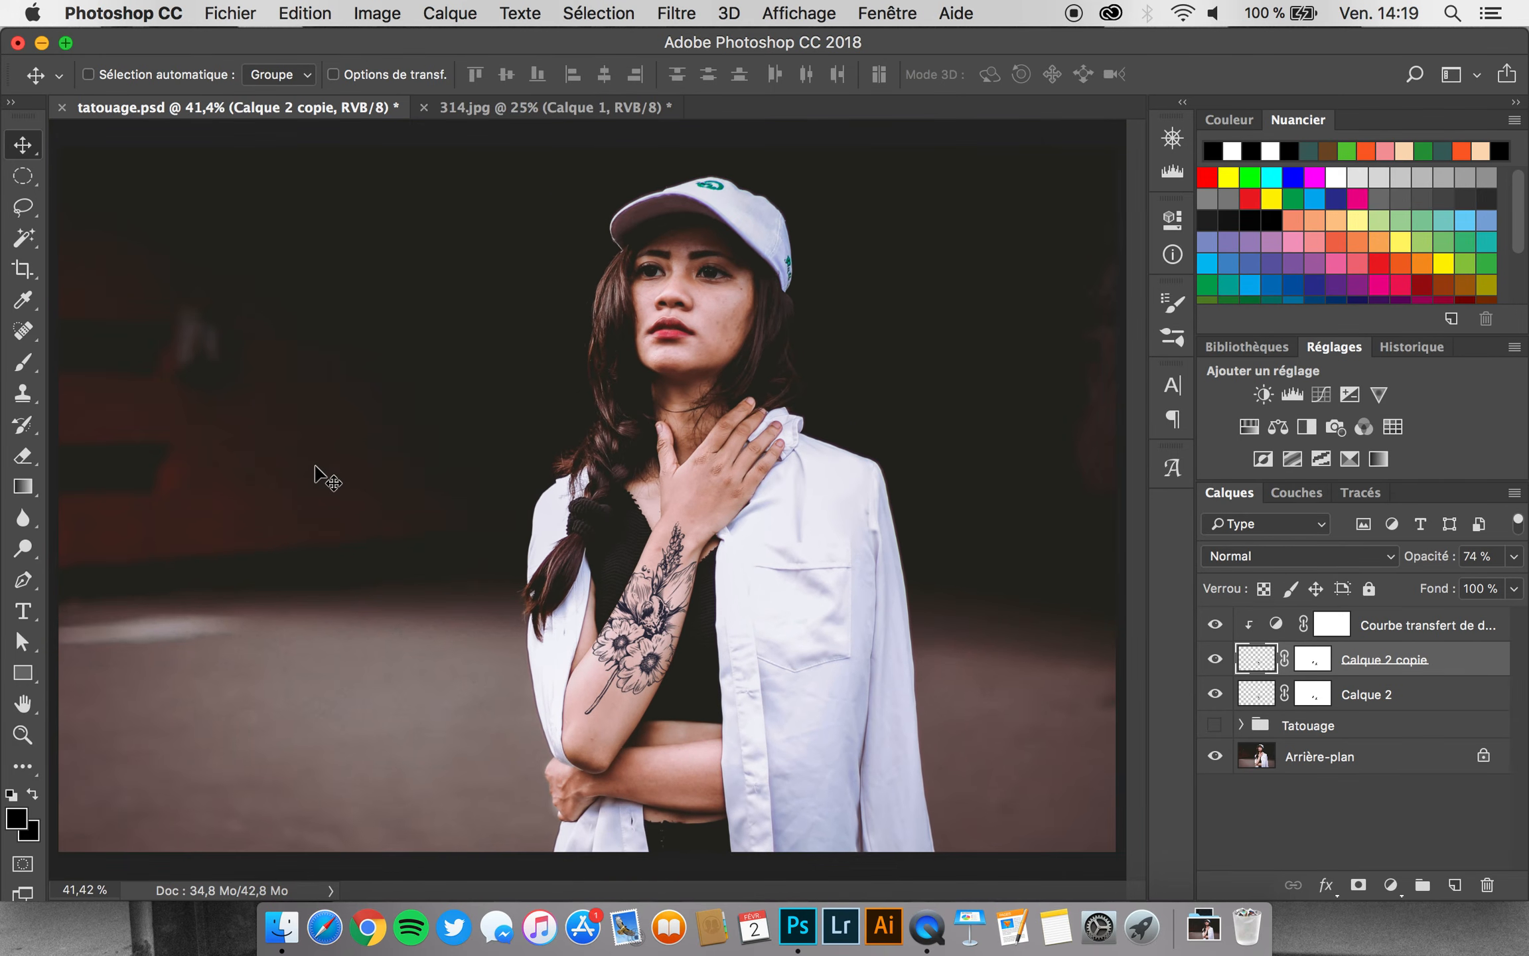